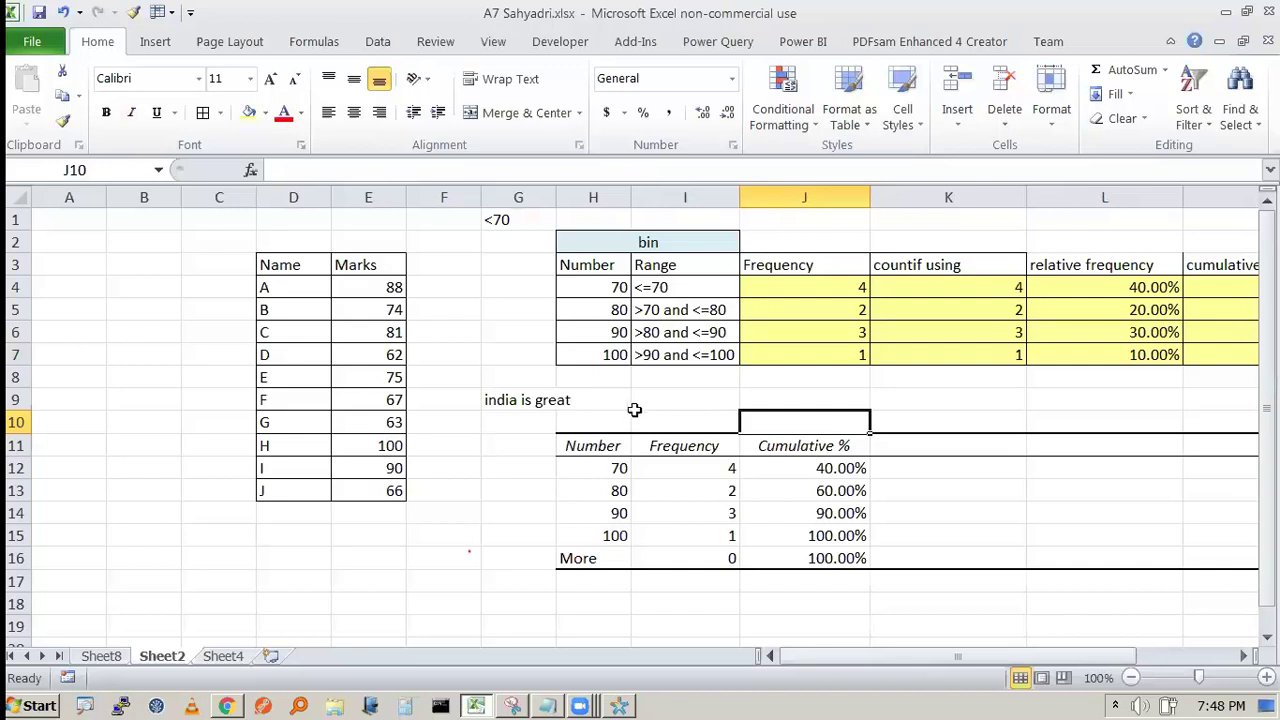
- In the Notepad notes, add the line "cross tabulation report" below the list of frequency methods, and return to the Excel workbook
key(alt+Tab)
key(alt+Tab)
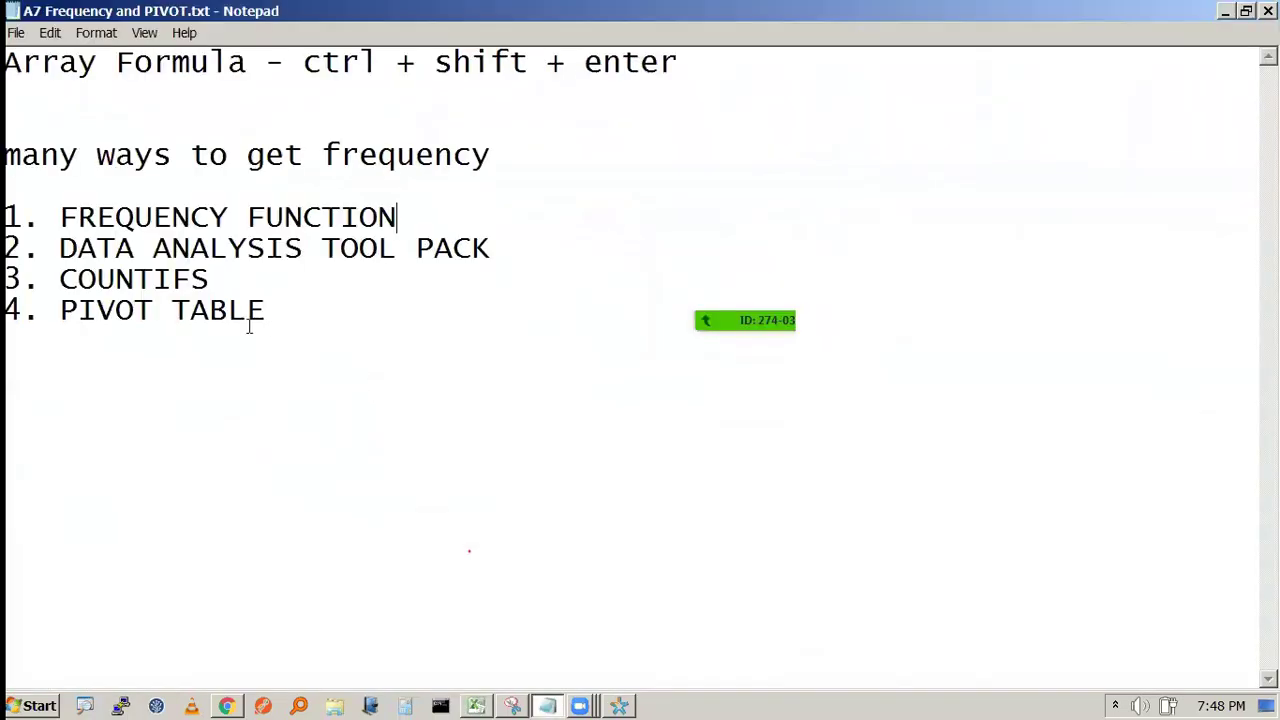
drag(60, 310, 286, 322)
click(287, 322)
key(alt+Tab)
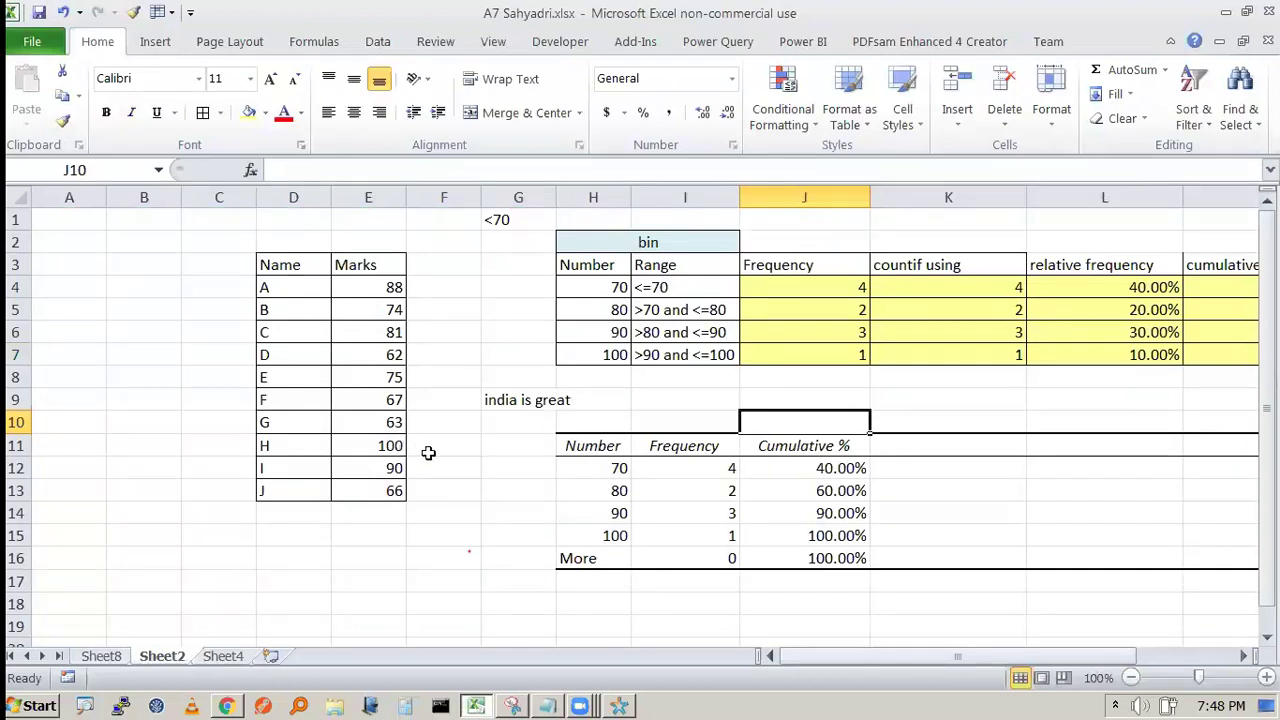
key(alt+Tab)
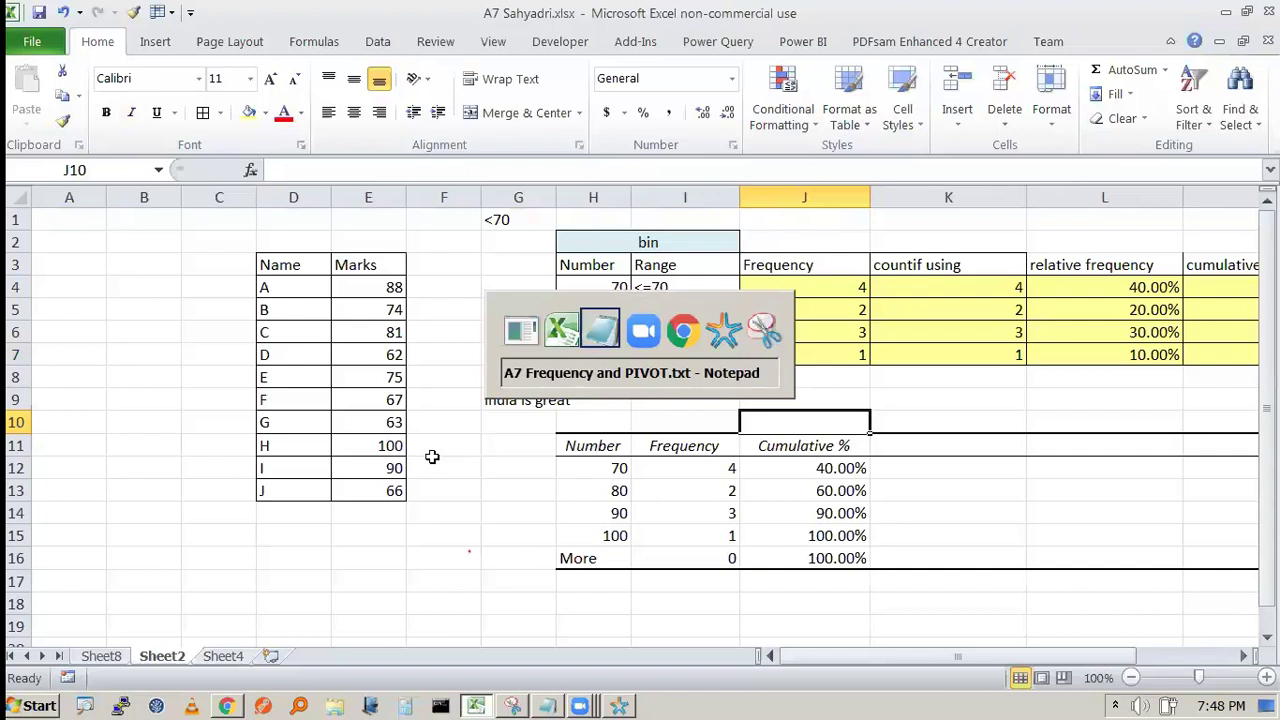
text(cro)
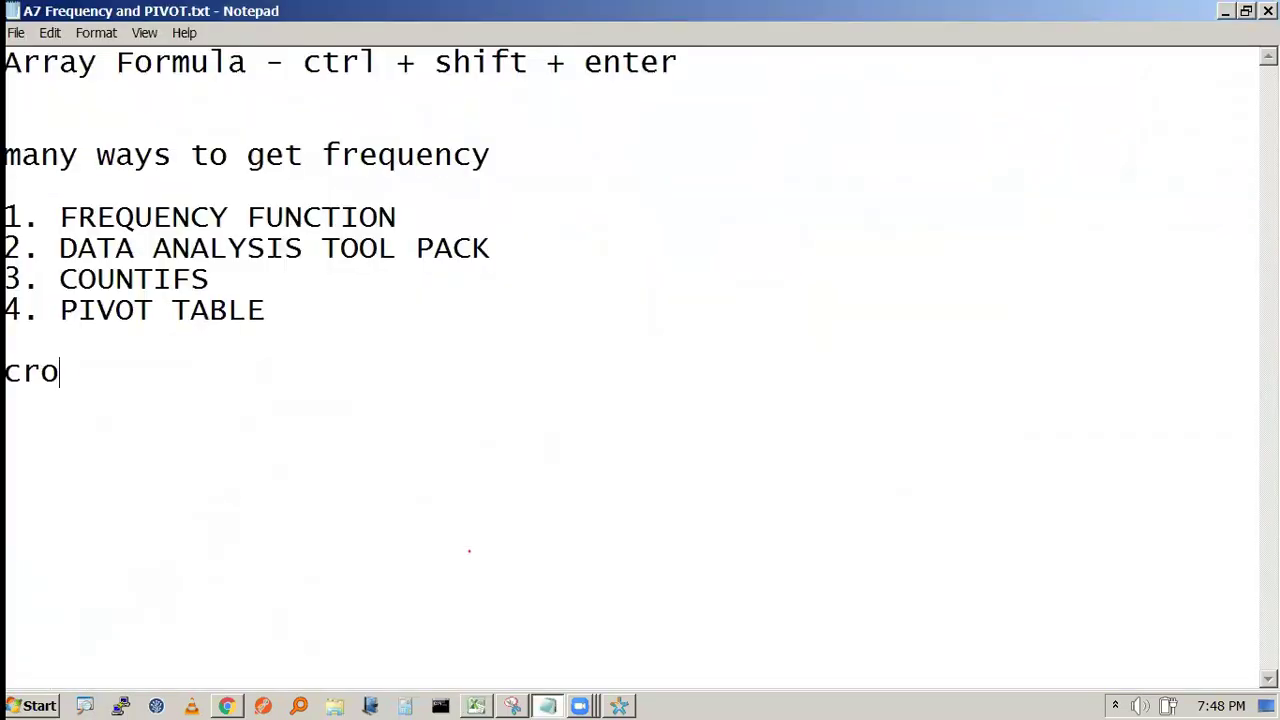
text(ss tabulatio)
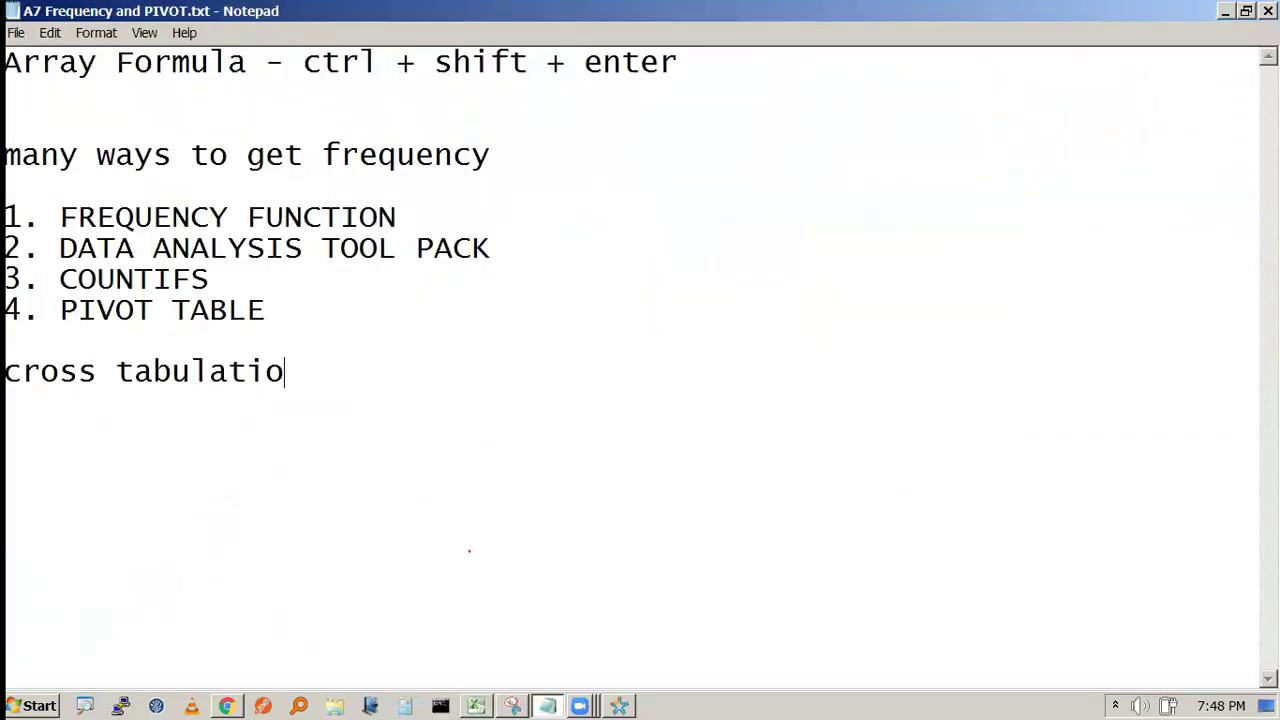
text(n report)
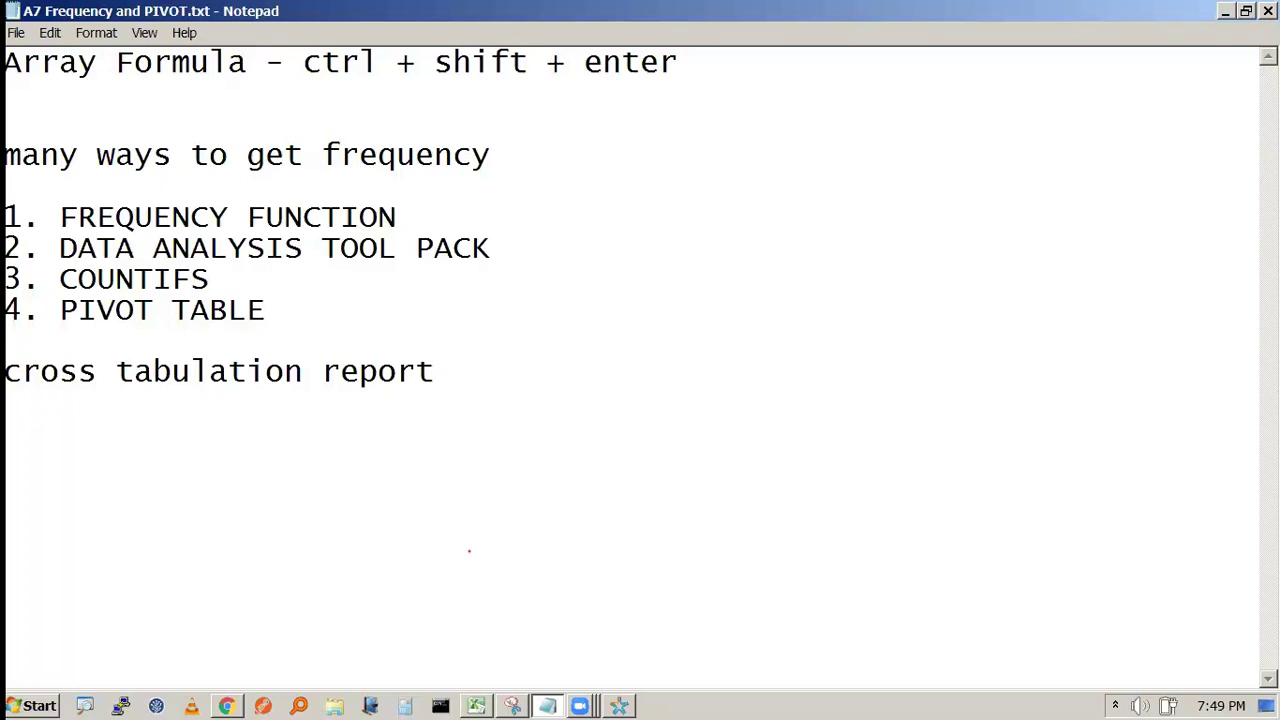
key(alt+Tab)
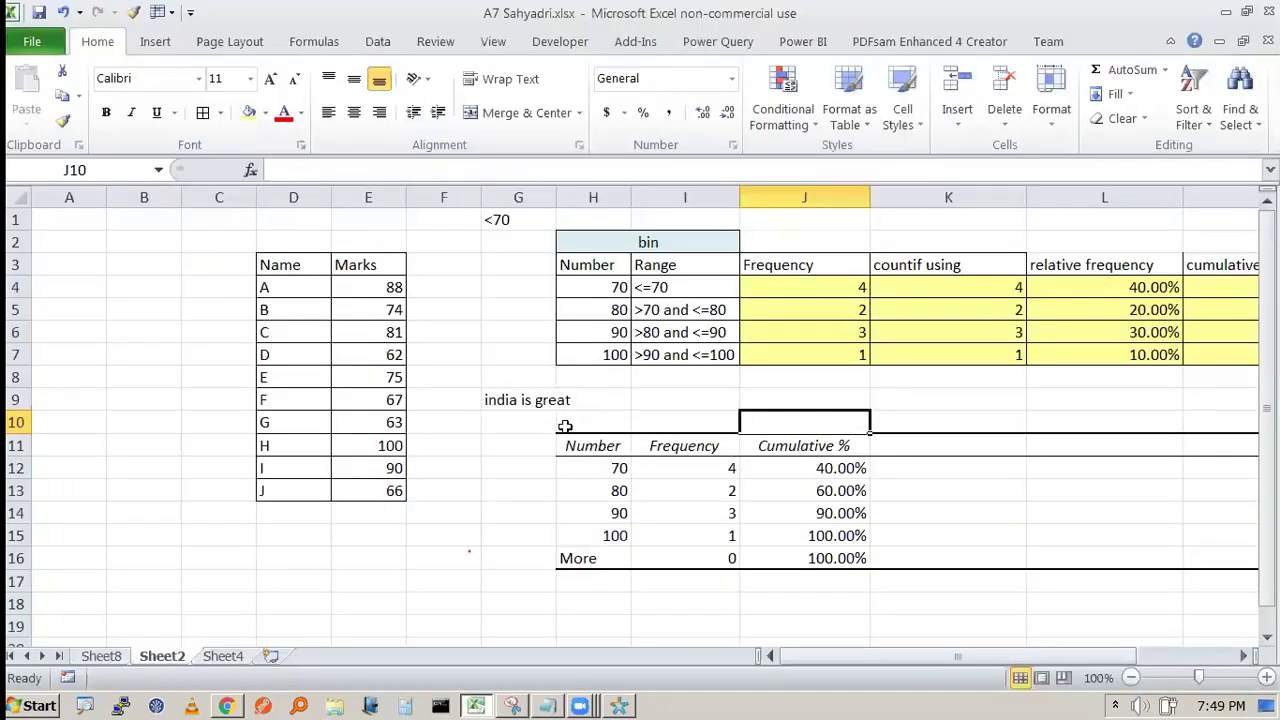
click(488, 420)
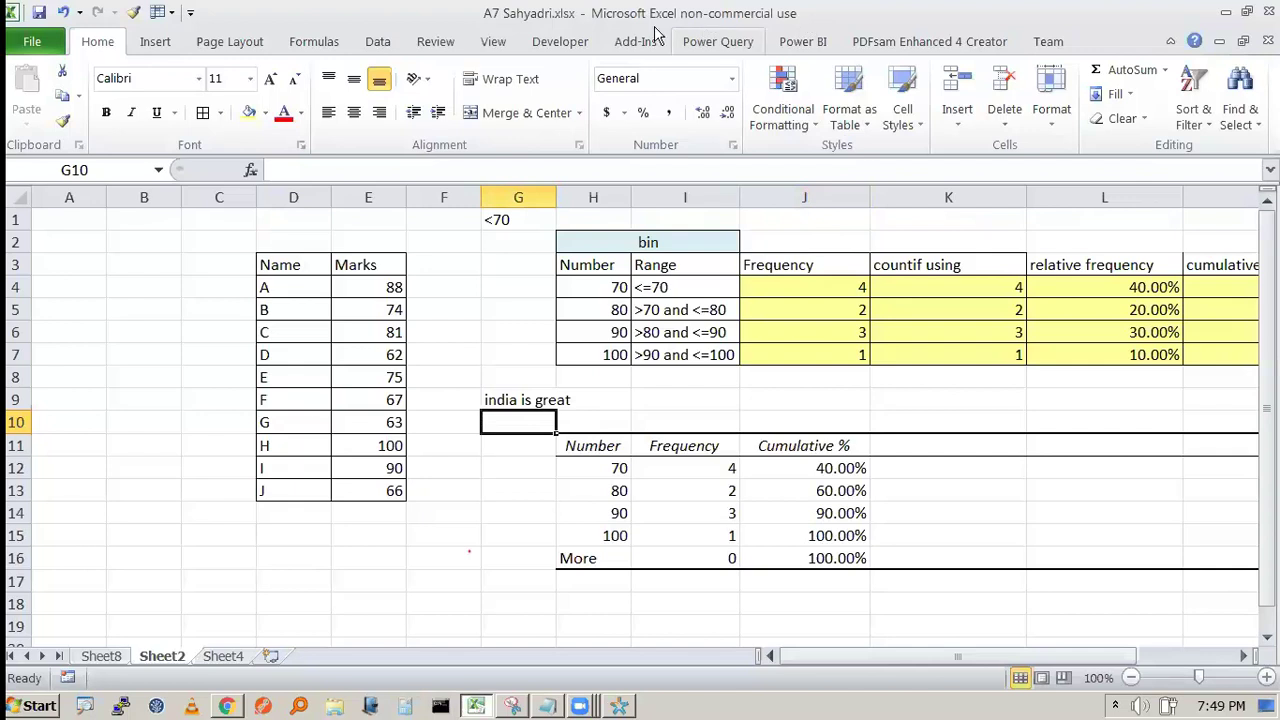
click(160, 42)
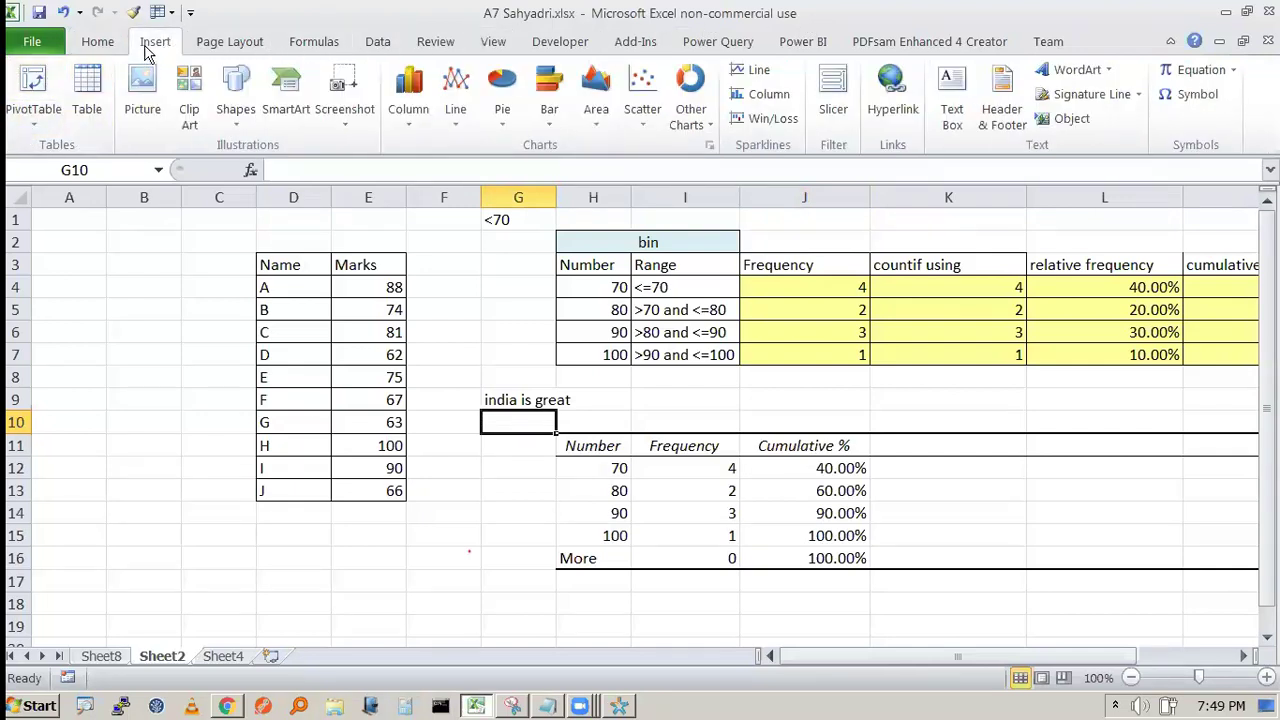
click(41, 127)
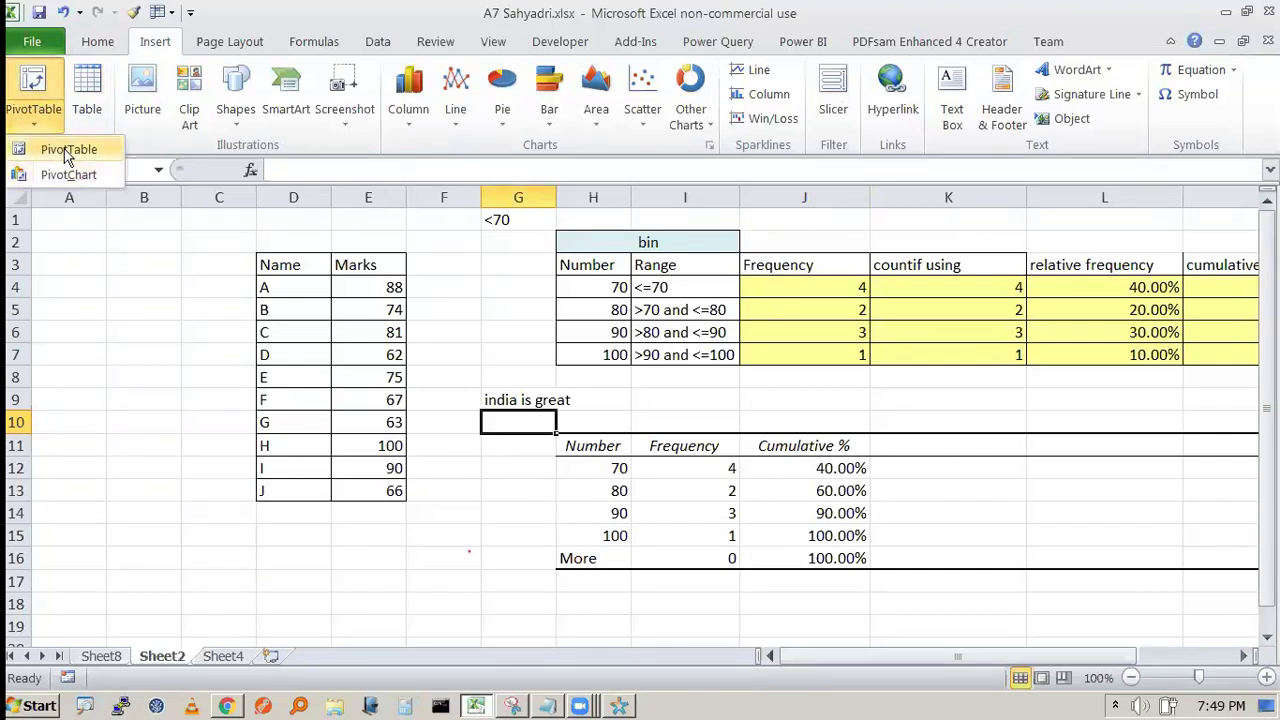
click(58, 149)
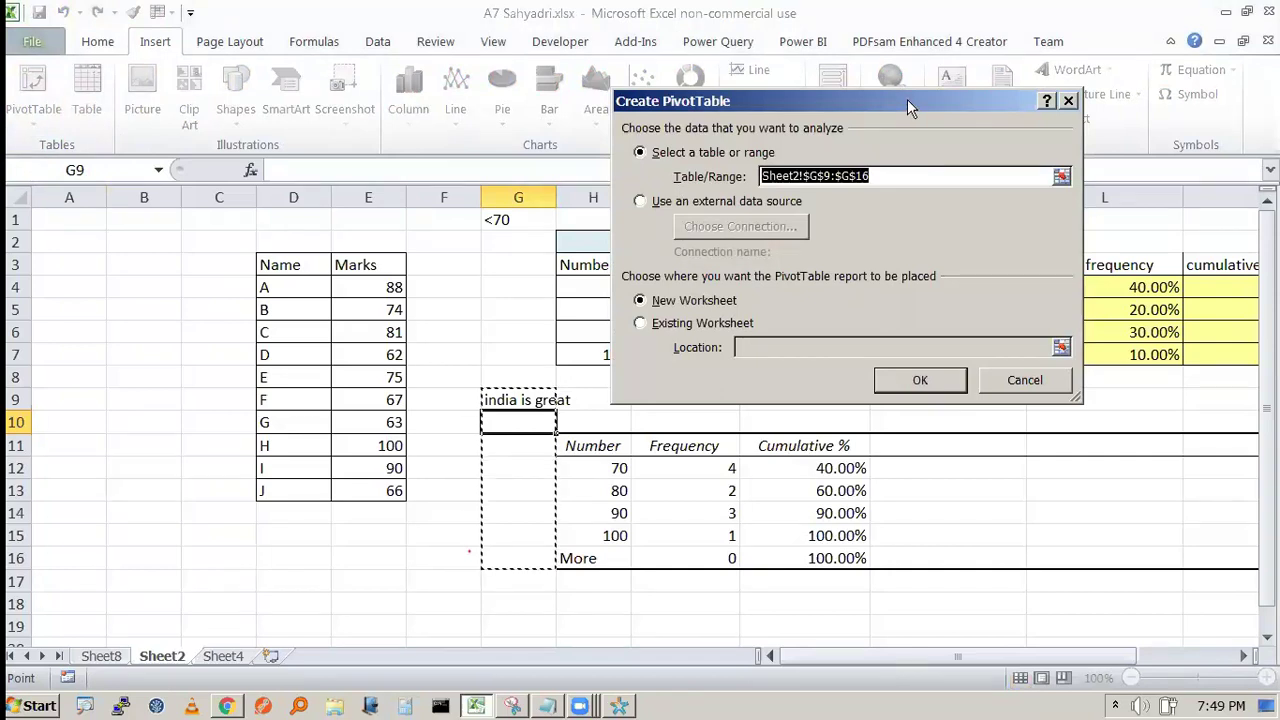
drag(907, 99, 769, 64)
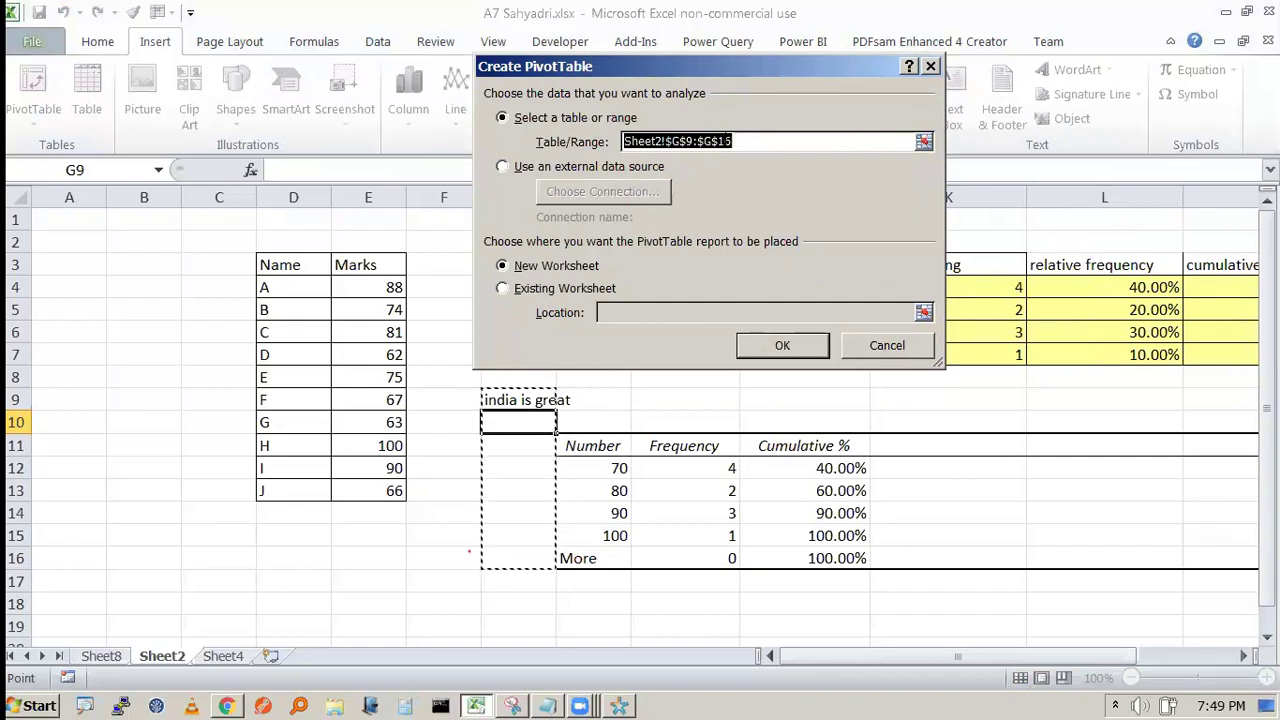
drag(298, 264, 386, 489)
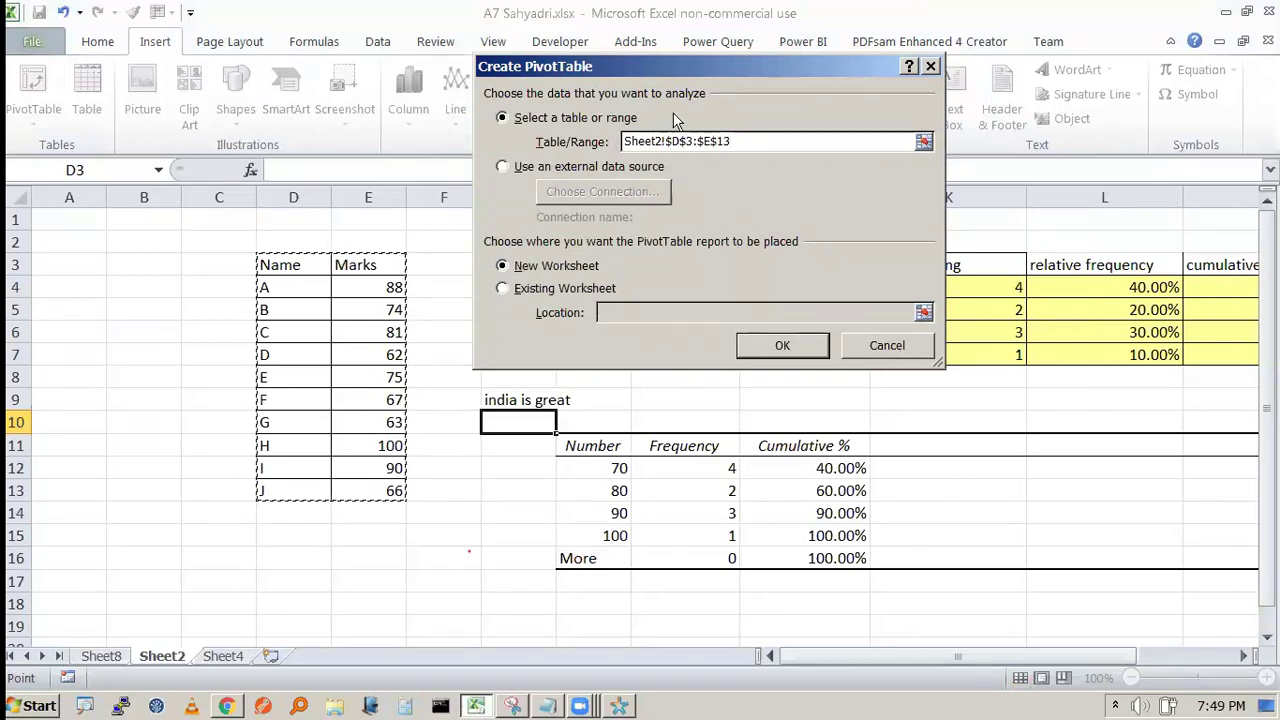
click(898, 352)
- Create a PivotTable on a new worksheet from the Name and Marks table in D3:E13 of Sheet2
drag(232, 269, 368, 400)
drag(286, 264, 377, 468)
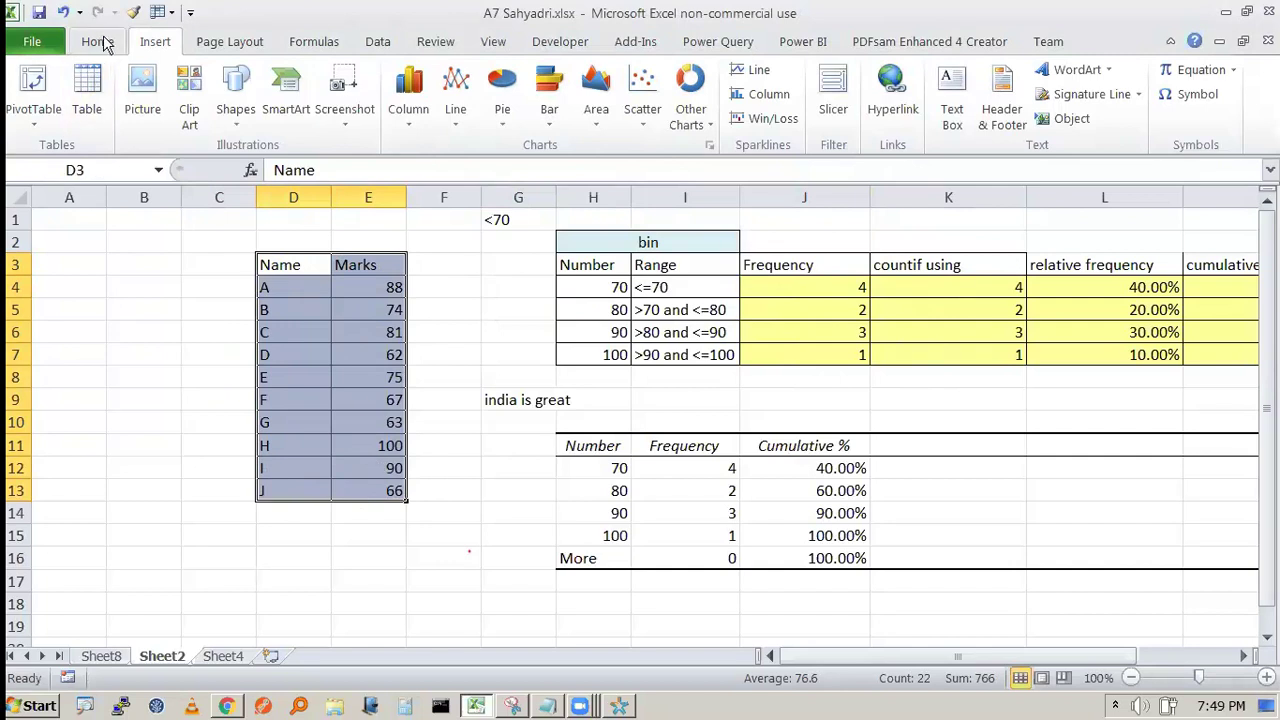
click(40, 118)
click(62, 152)
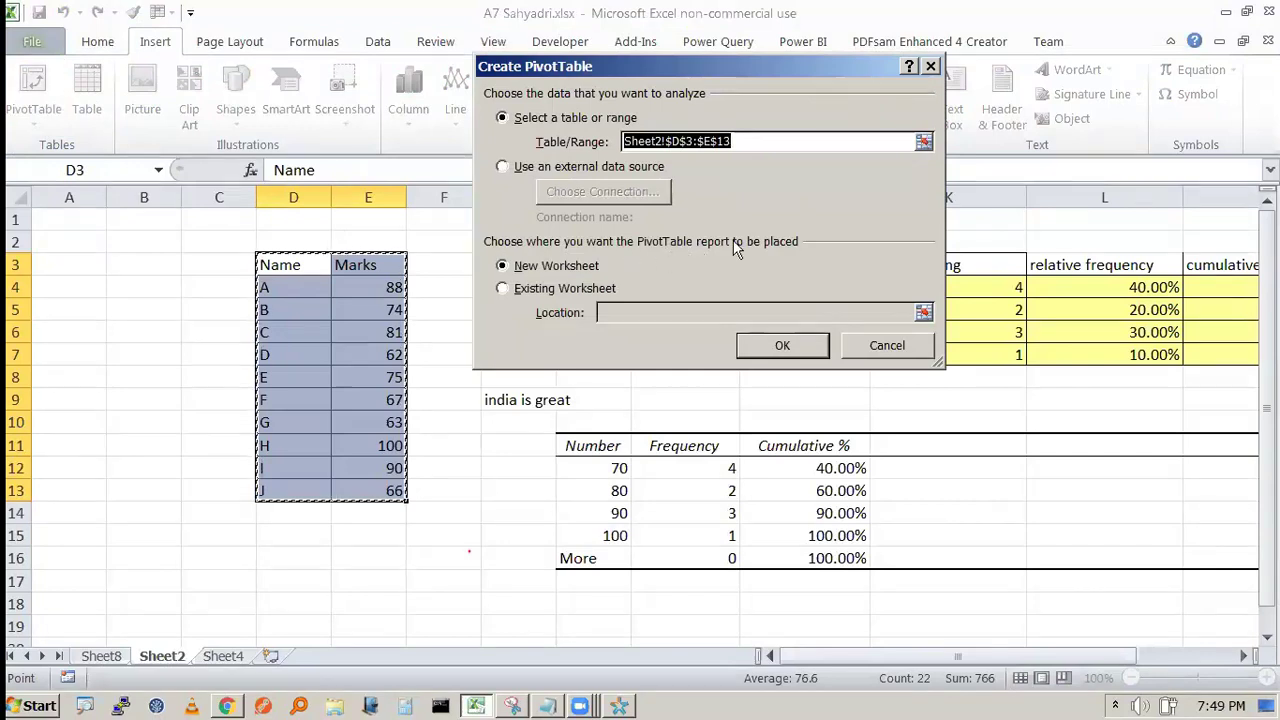
click(774, 341)
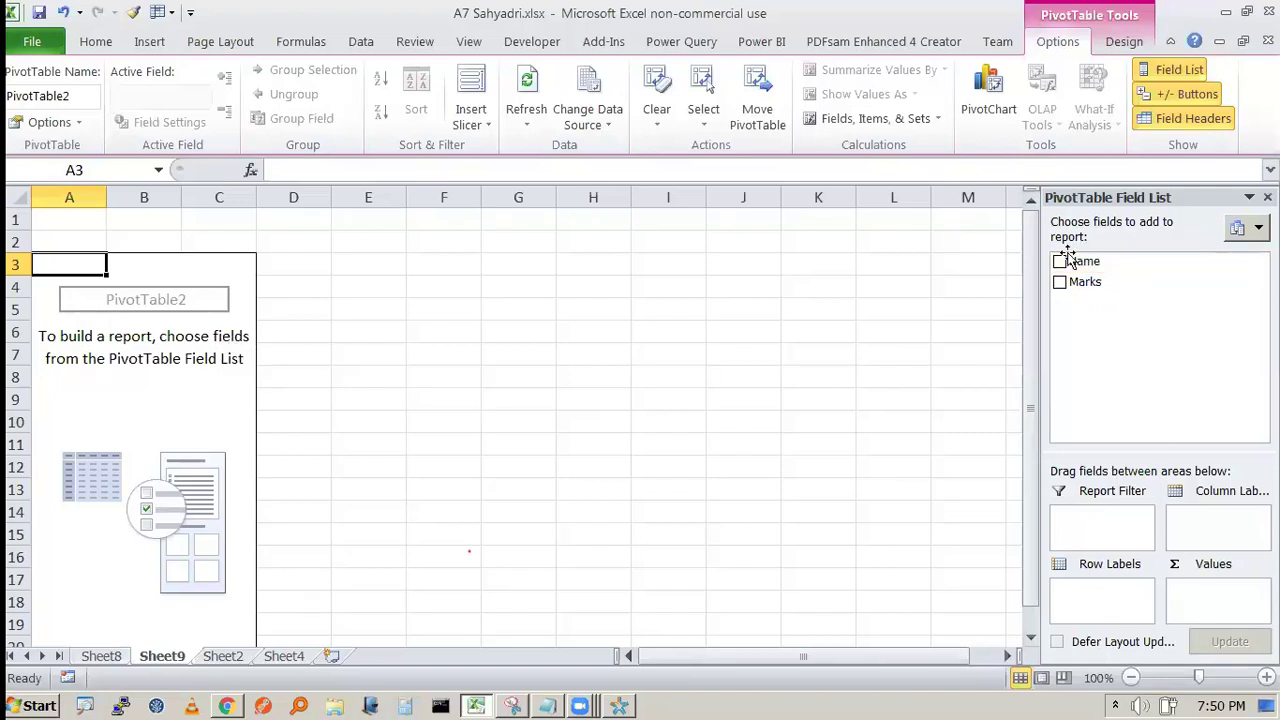
- Examine the Name and Marks columns on Sheet2, comparing them with the empty pivot report and the data on Sheet8 and Sheet4
click(1148, 343)
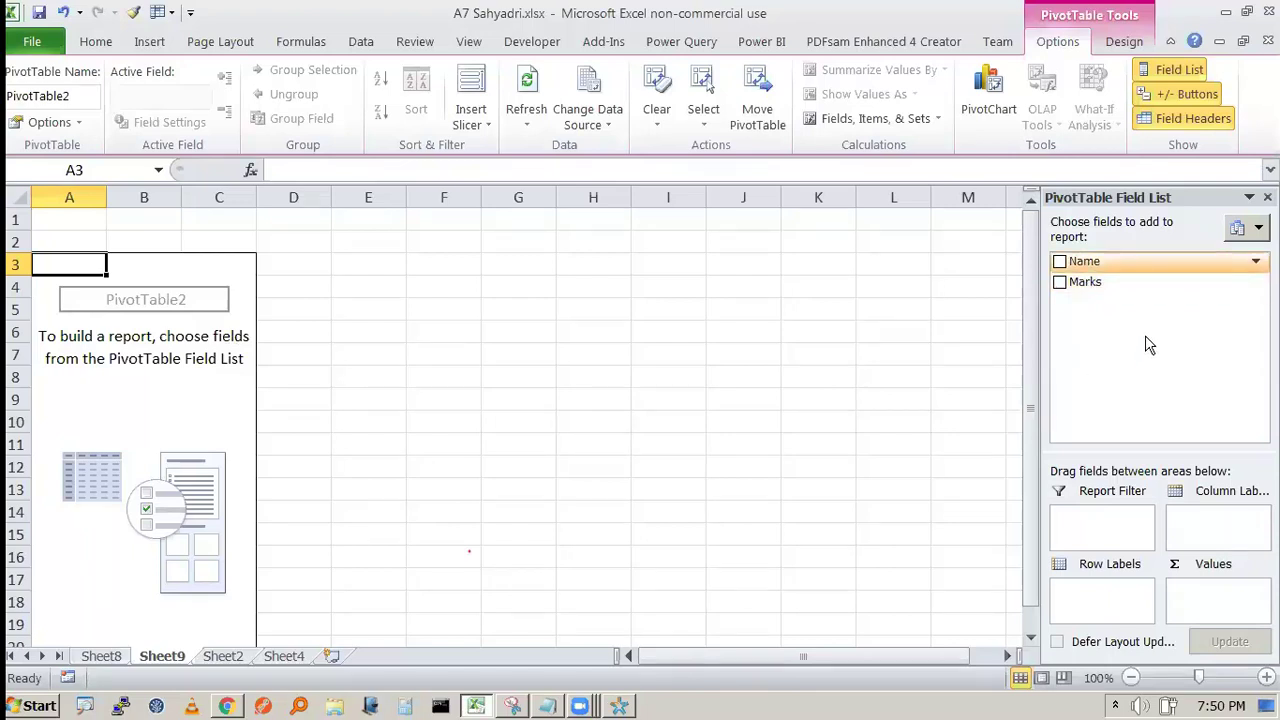
key(Down)
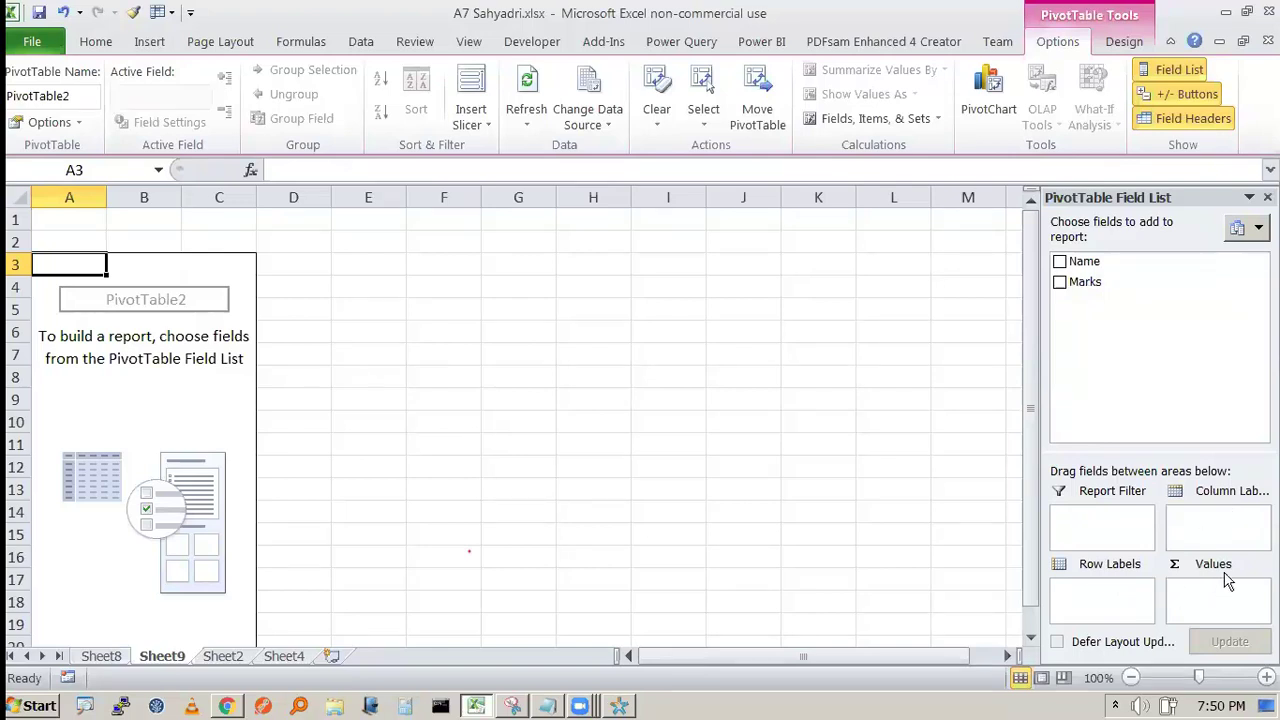
click(221, 660)
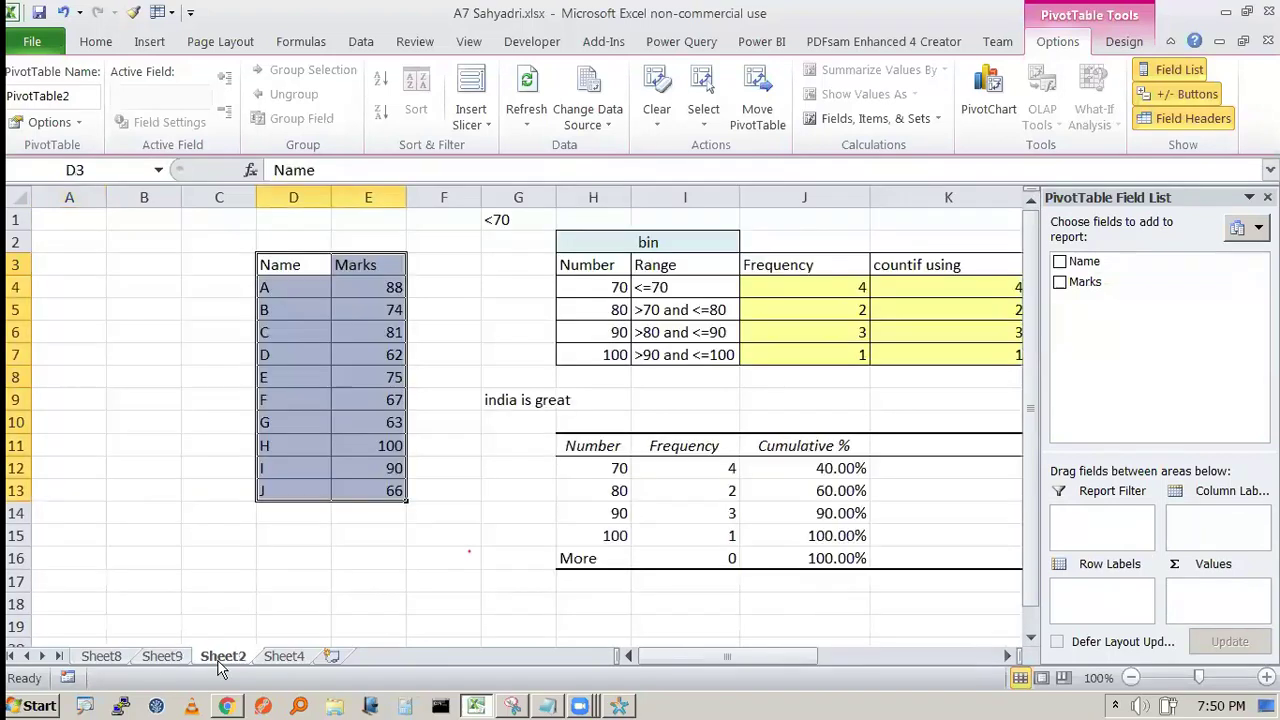
drag(269, 288, 280, 484)
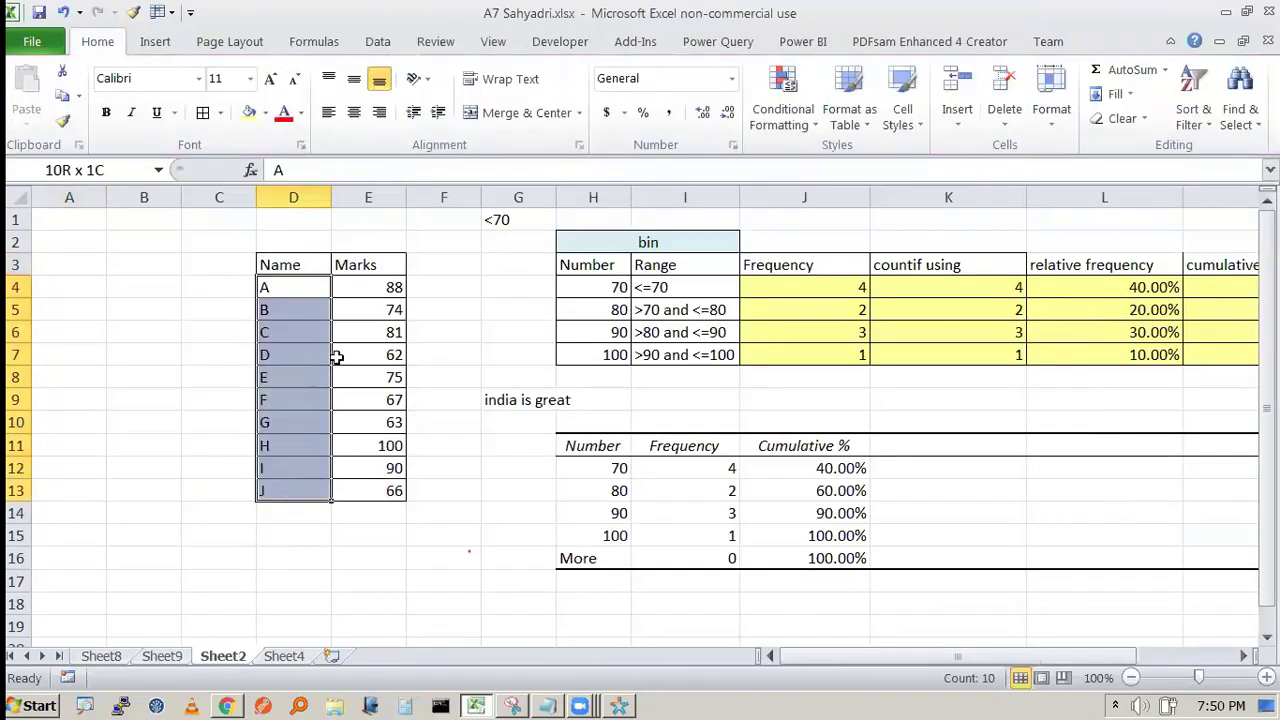
drag(391, 305, 372, 492)
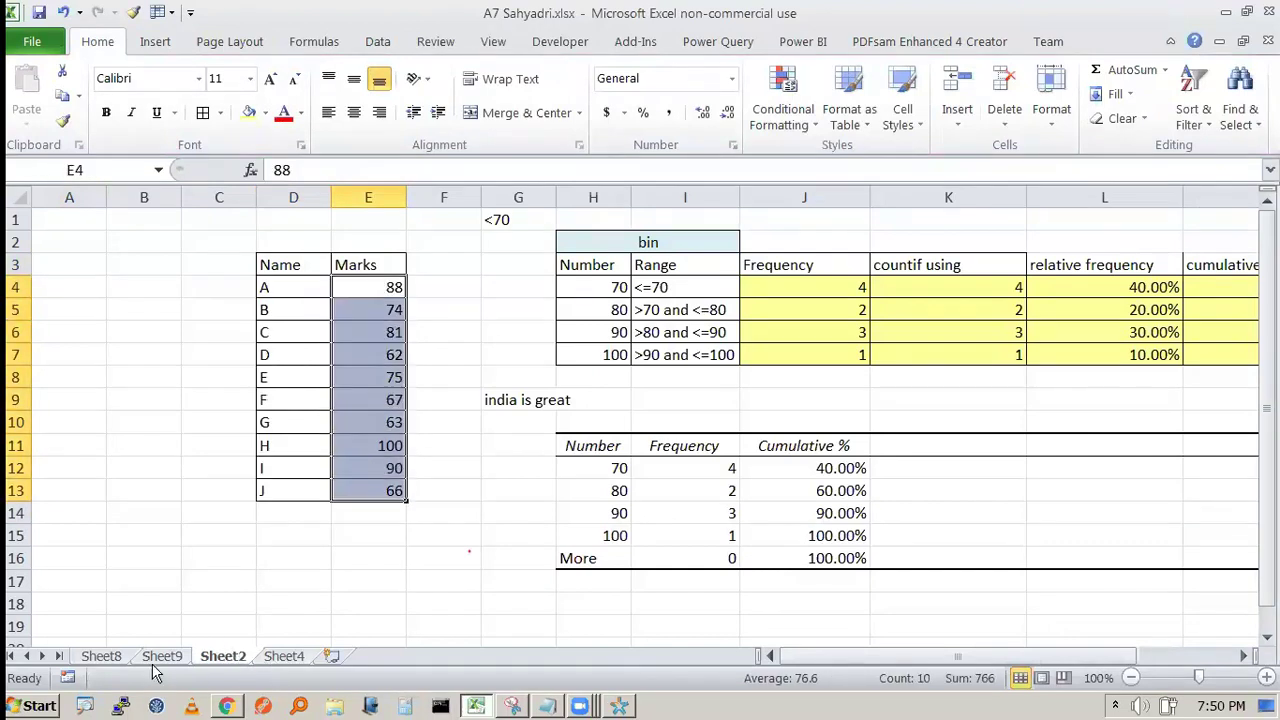
click(102, 660)
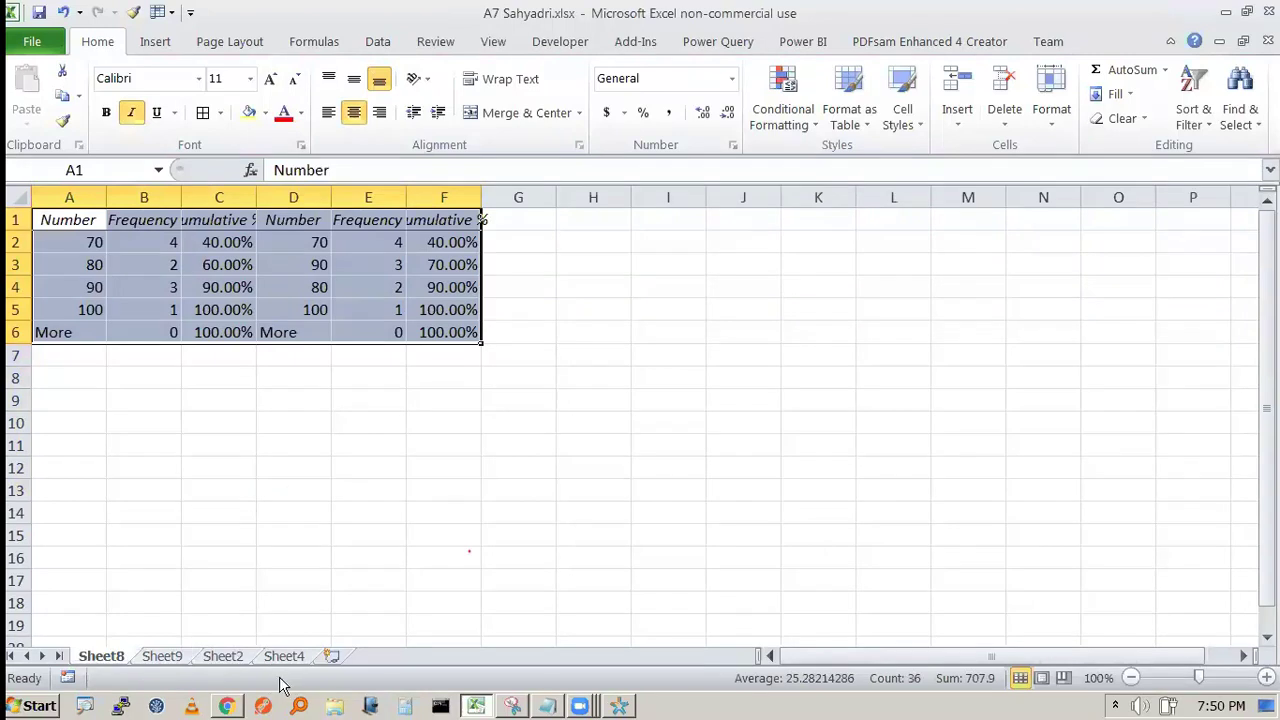
click(176, 655)
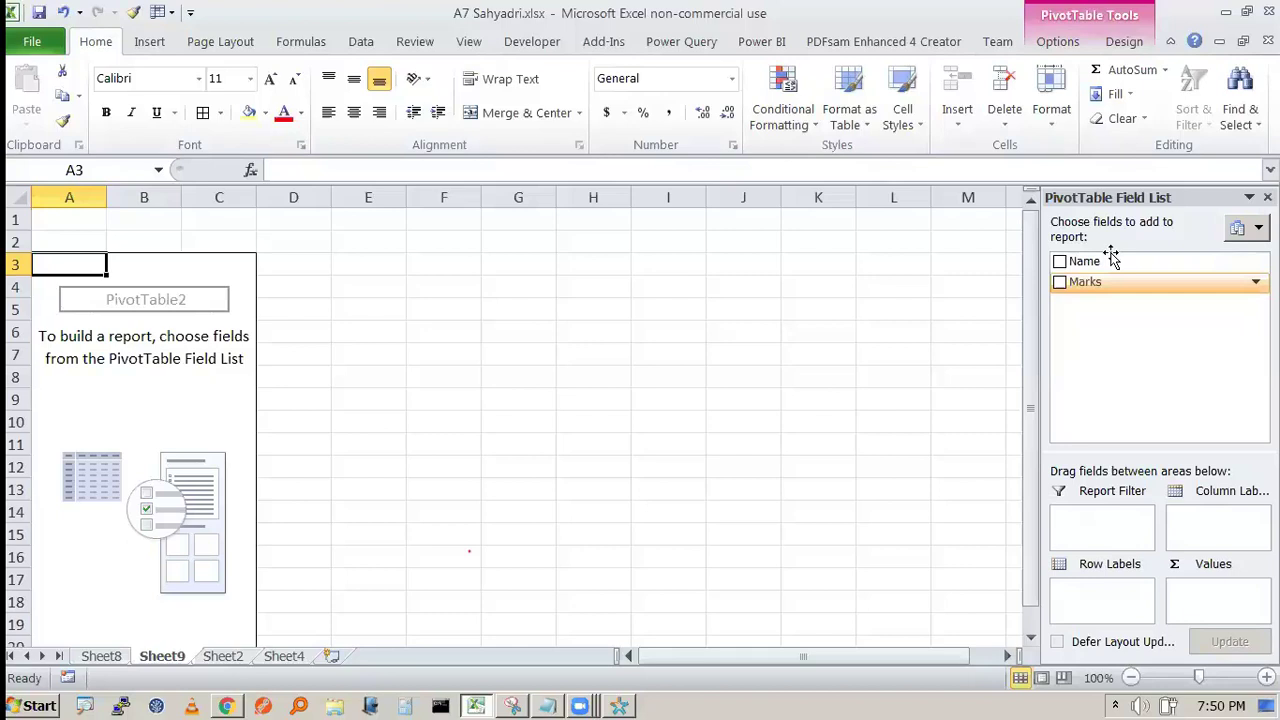
click(240, 656)
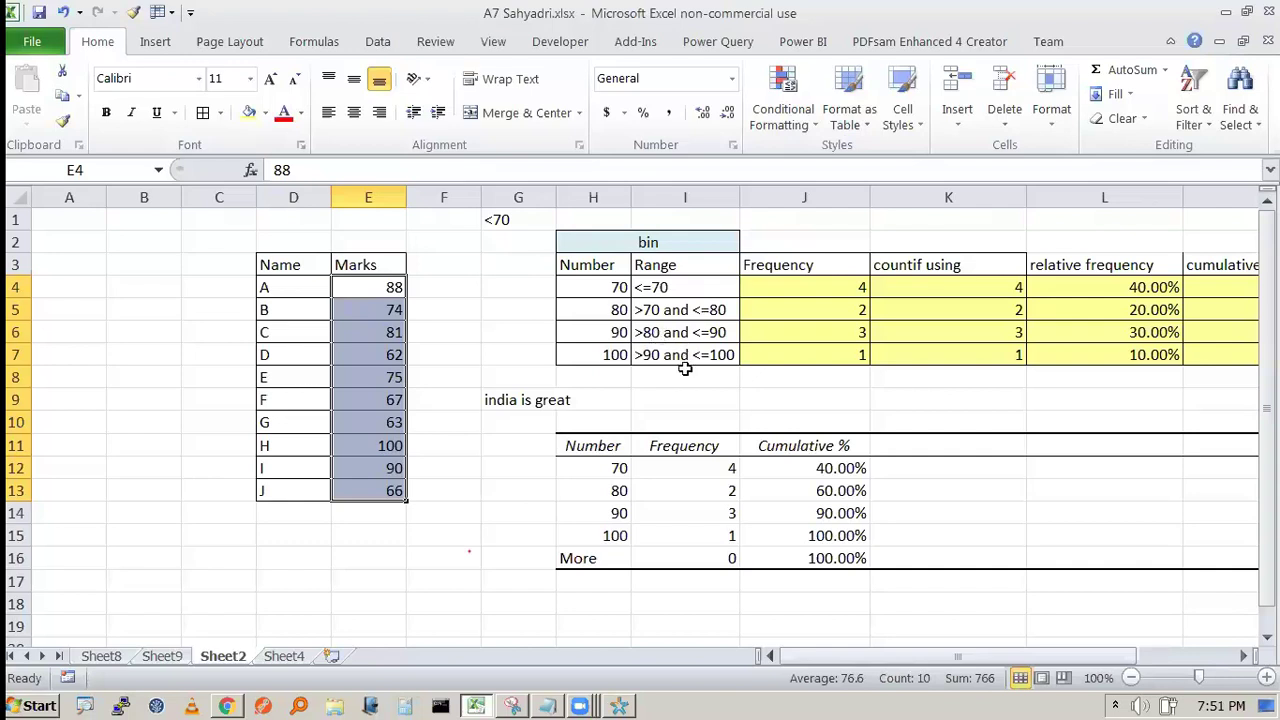
click(284, 656)
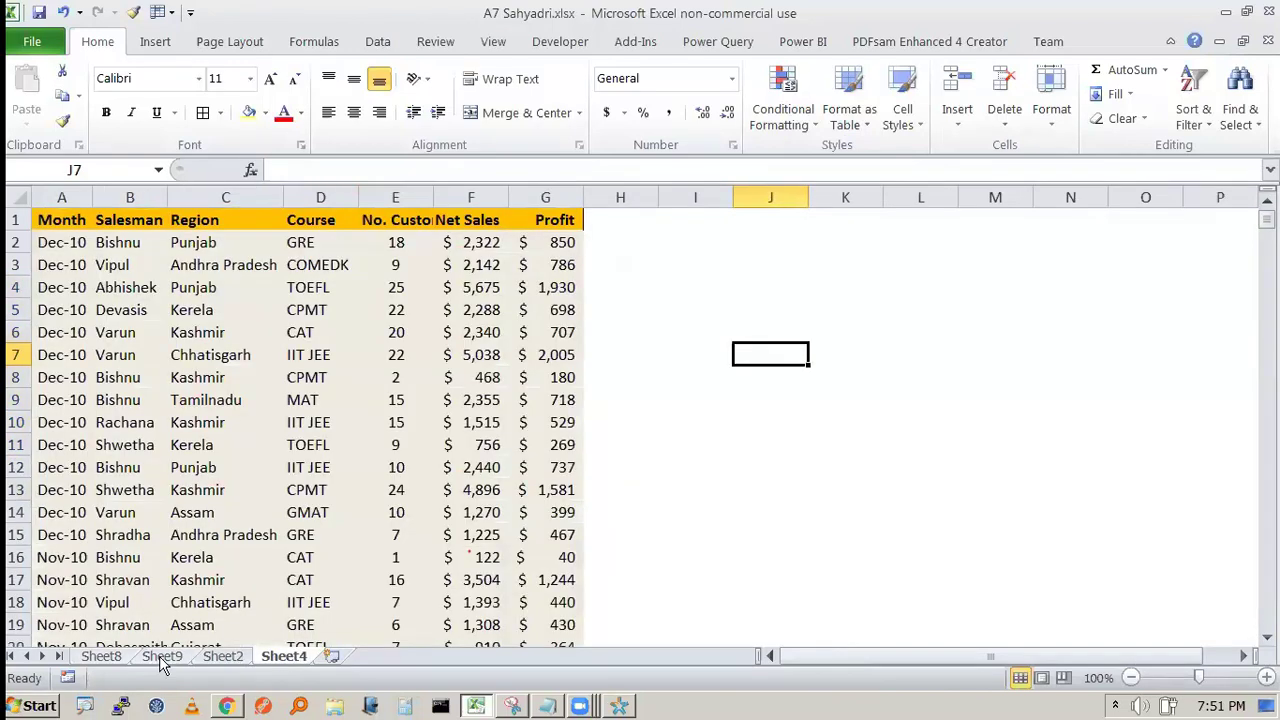
- Add the Marks field to both the Row Labels and the Values of the PivotTable on Sheet9
click(162, 656)
drag(1085, 281, 1107, 610)
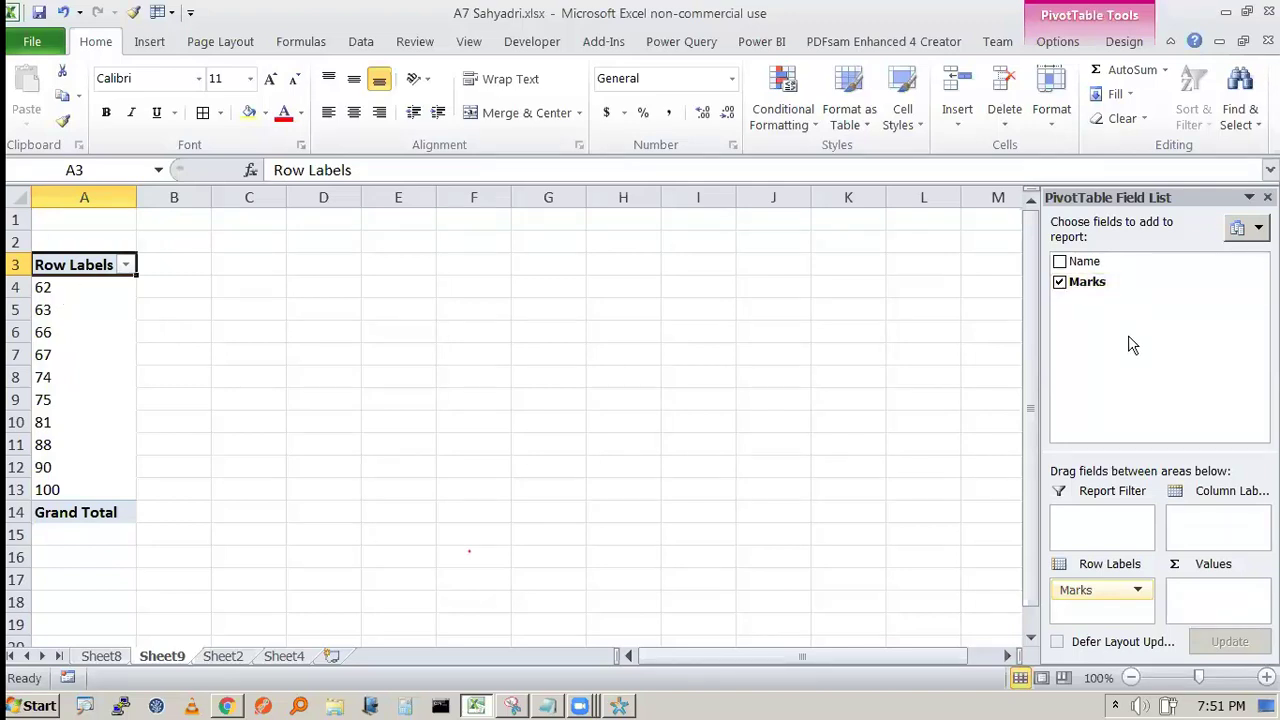
drag(1087, 281, 1241, 563)
drag(1245, 613, 1206, 598)
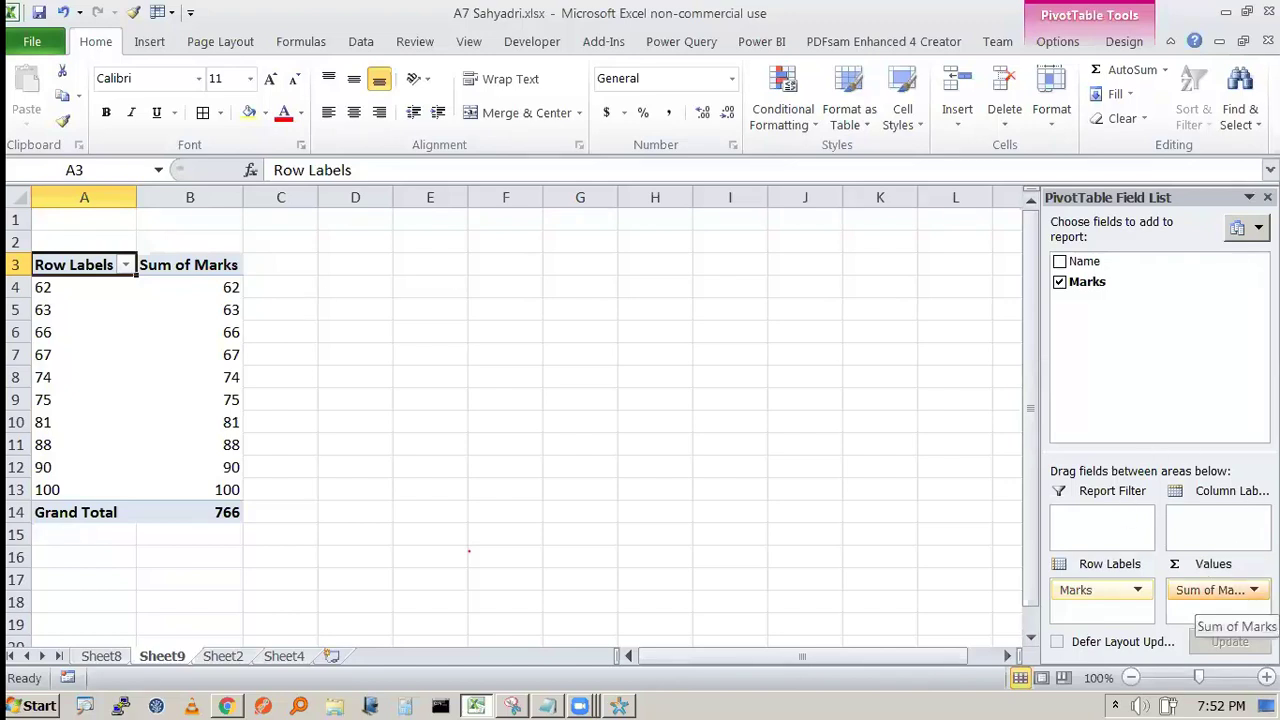
- Summarize the PivotTable's Marks values by Count, keeping the custom name "Count of Marks"
click(1253, 590)
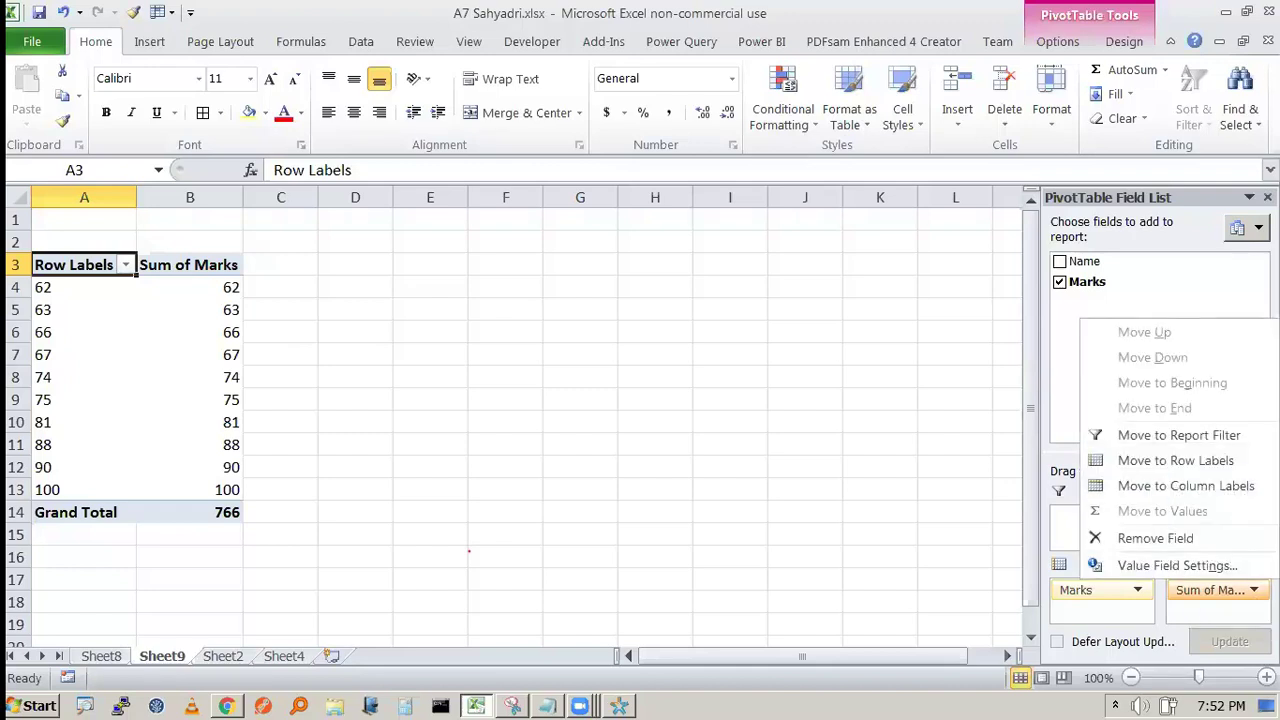
click(1195, 570)
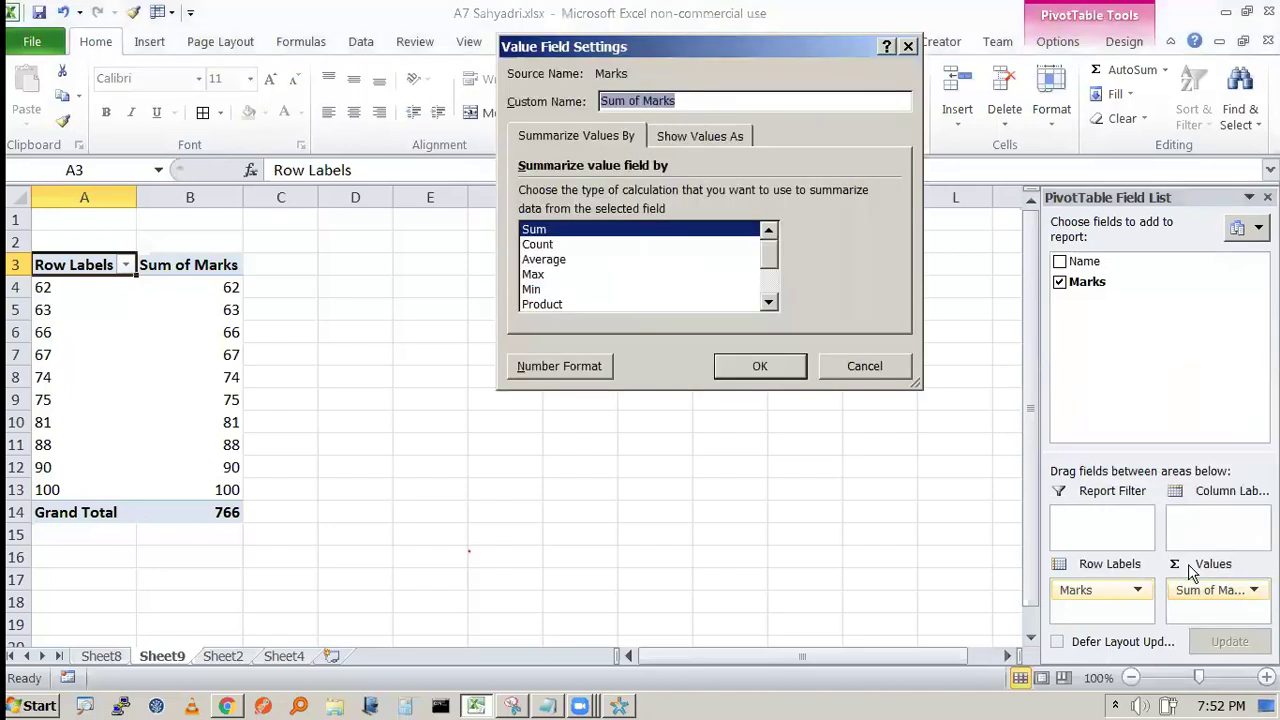
click(540, 245)
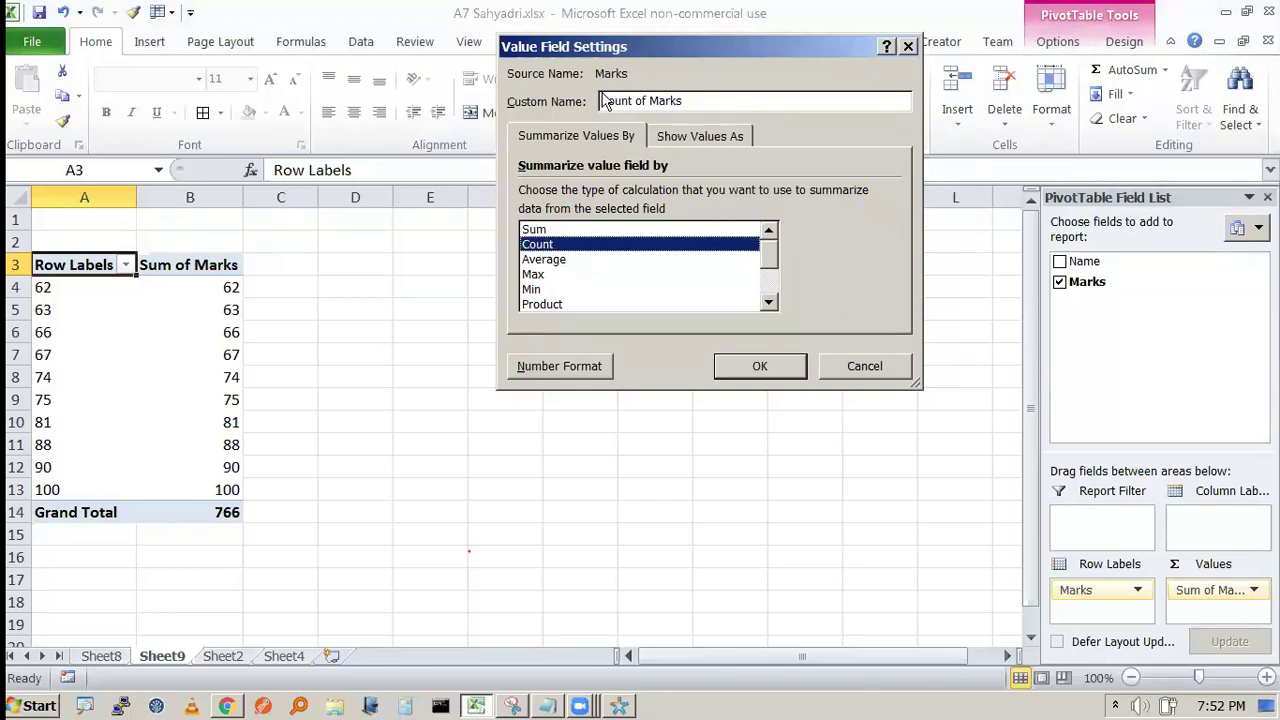
drag(601, 101, 690, 108)
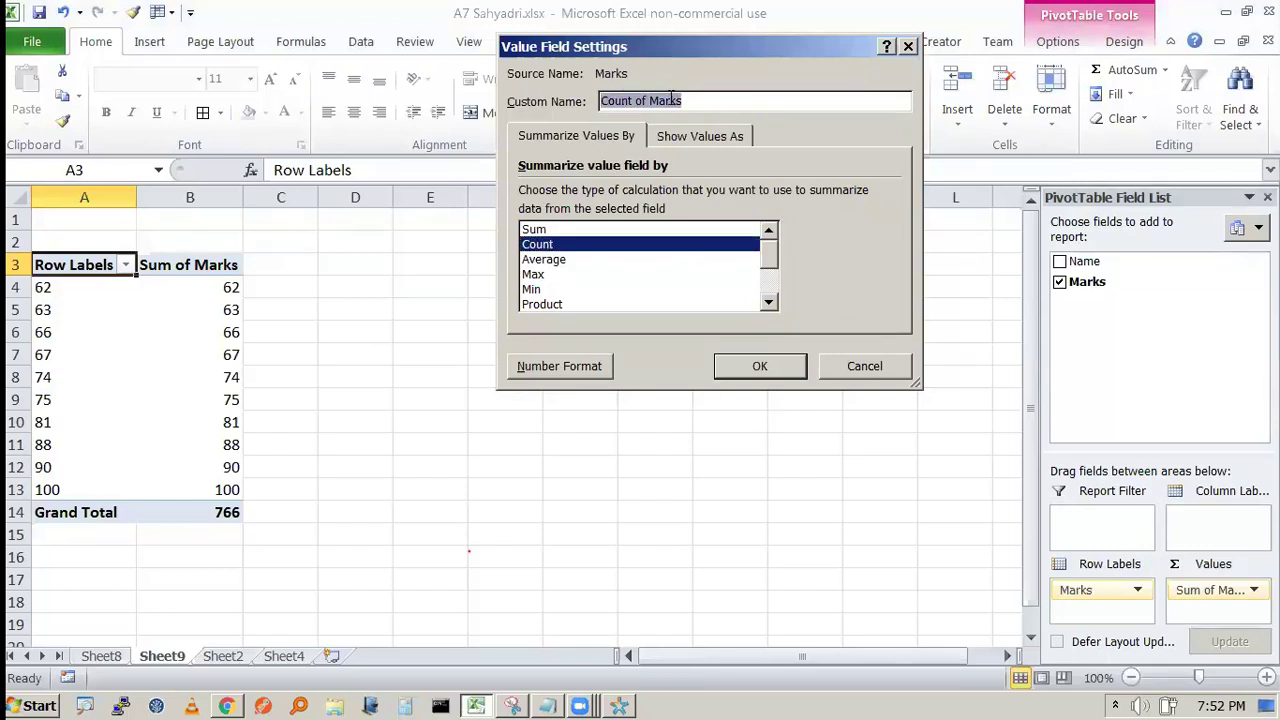
click(739, 366)
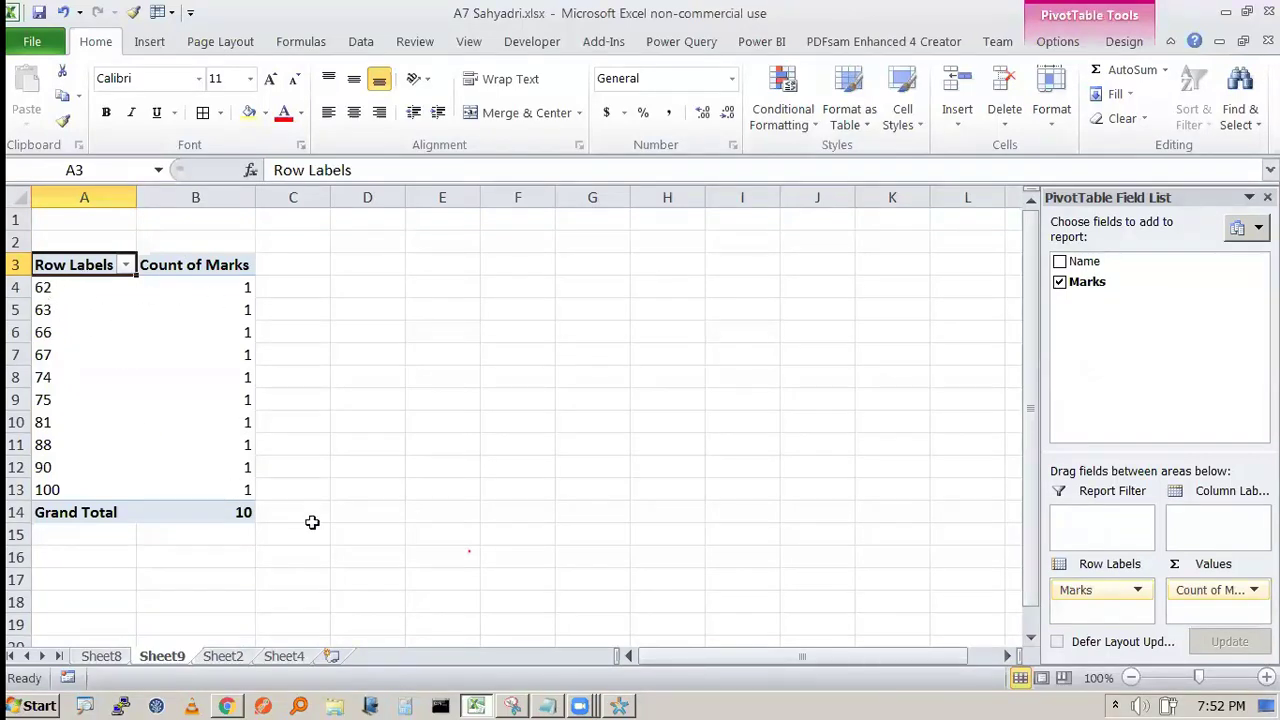
- Change the mark of student G in cell E10 on Sheet2 to 62
click(223, 656)
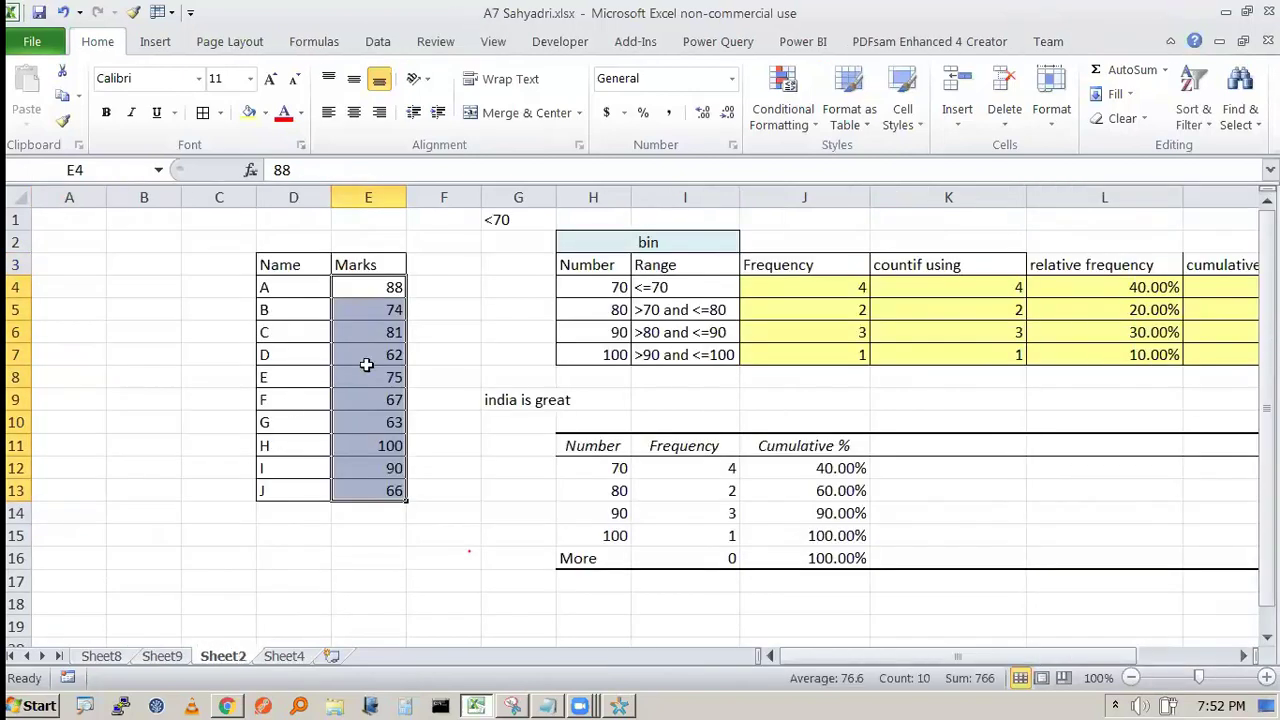
click(366, 360)
click(388, 422)
text(62)
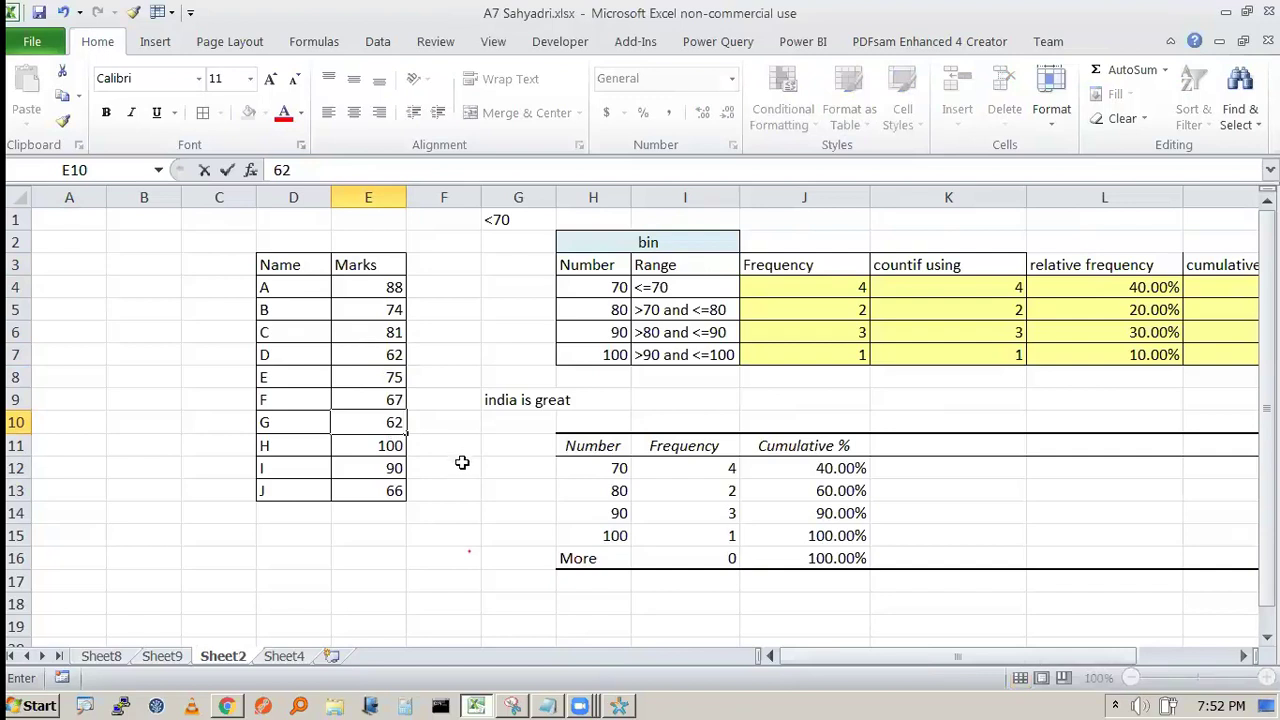
click(460, 466)
click(284, 656)
click(222, 656)
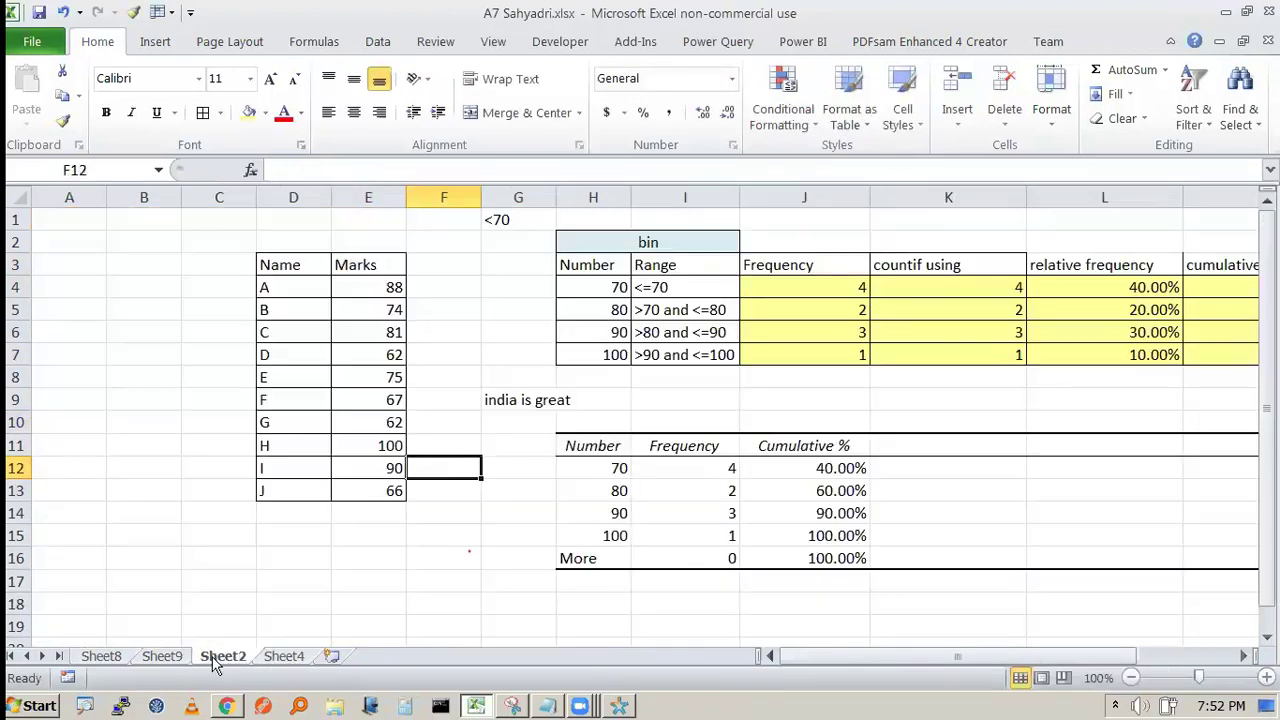
- Refresh the PivotTable on Sheet9 so that it picks up the changed mark from Sheet2
click(165, 658)
click(86, 308)
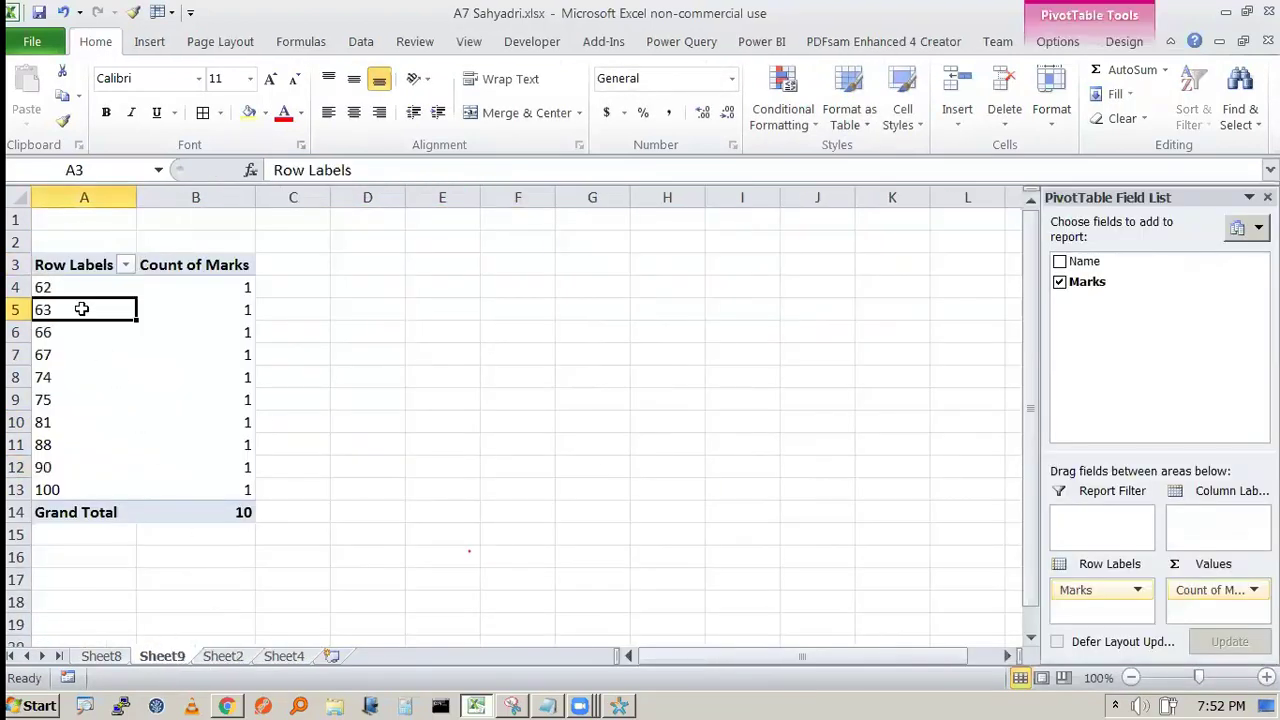
click(72, 326)
click(72, 287)
click(71, 312)
click(95, 345)
click(91, 291)
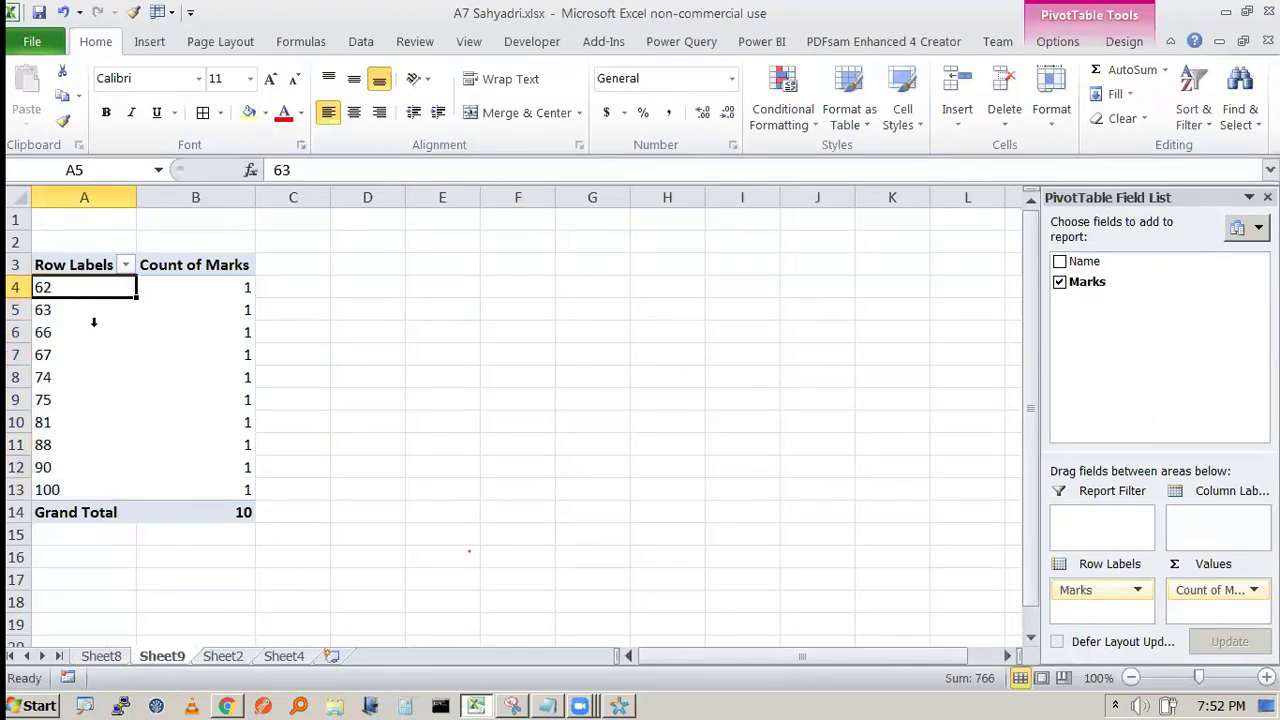
click(103, 361)
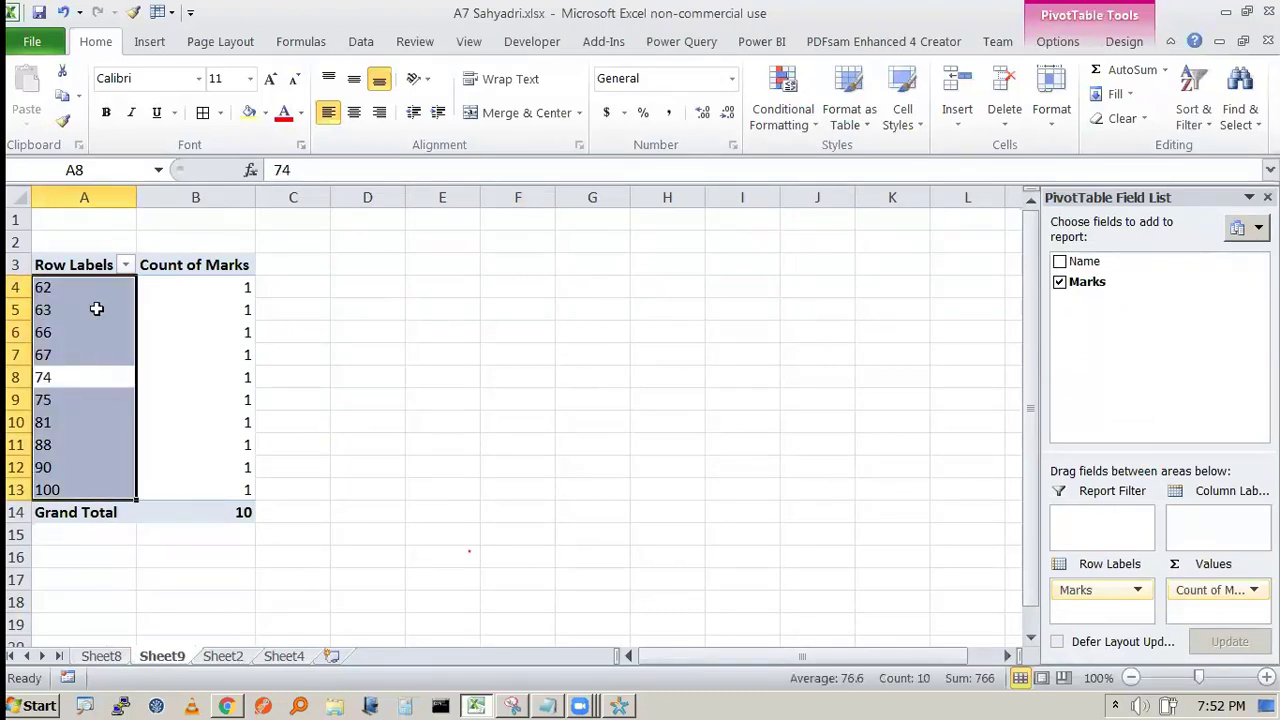
click(1072, 42)
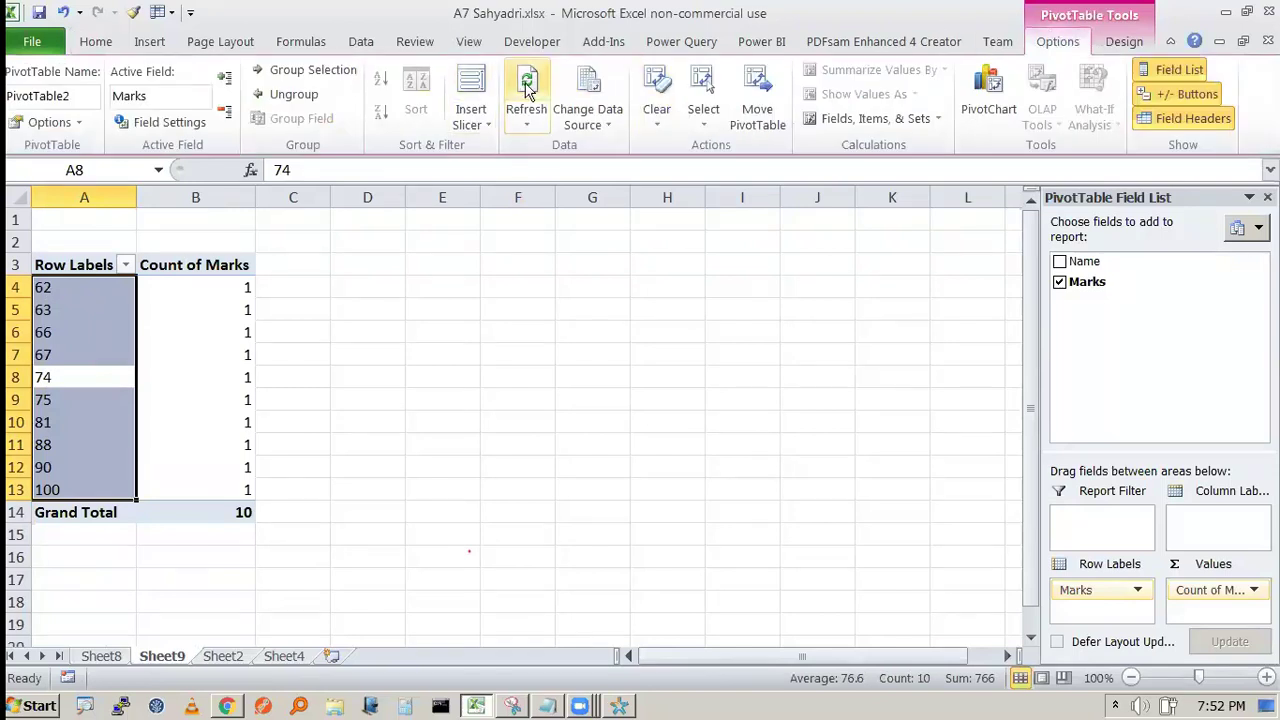
click(527, 88)
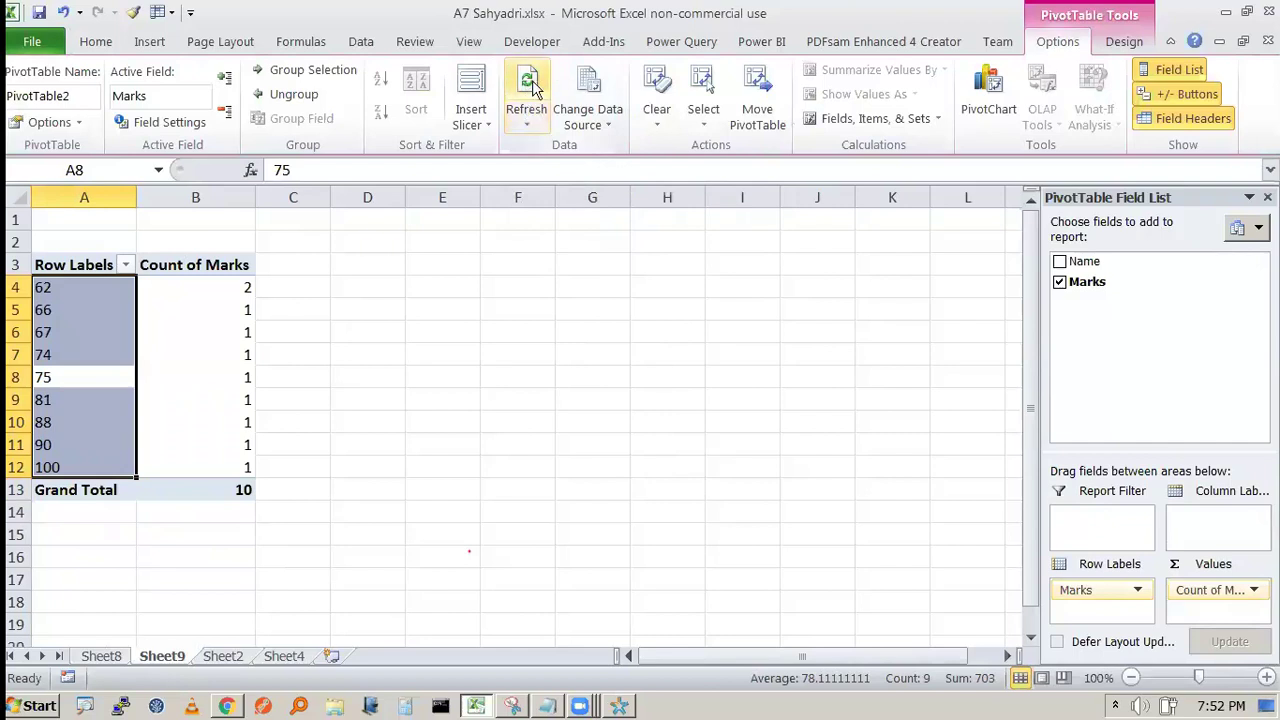
- Check the count for mark 62 in the PivotTable against the marks on Sheet2, and refresh the report again
click(89, 290)
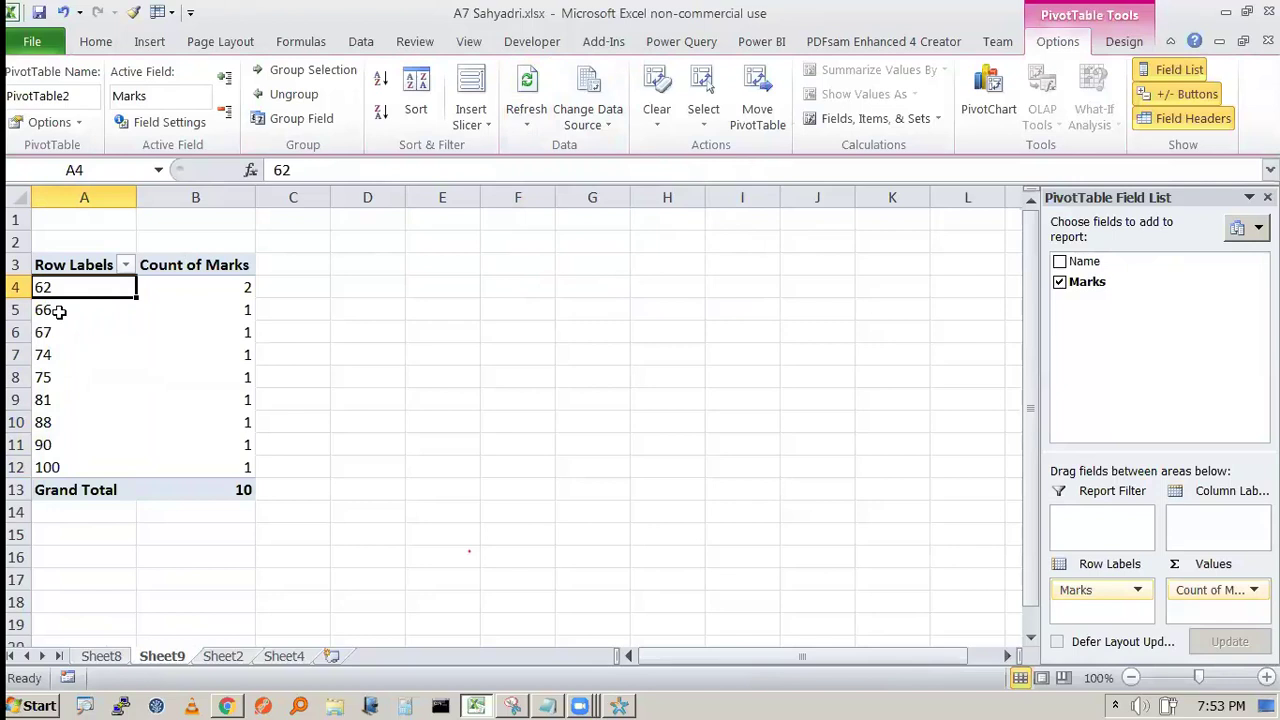
click(209, 290)
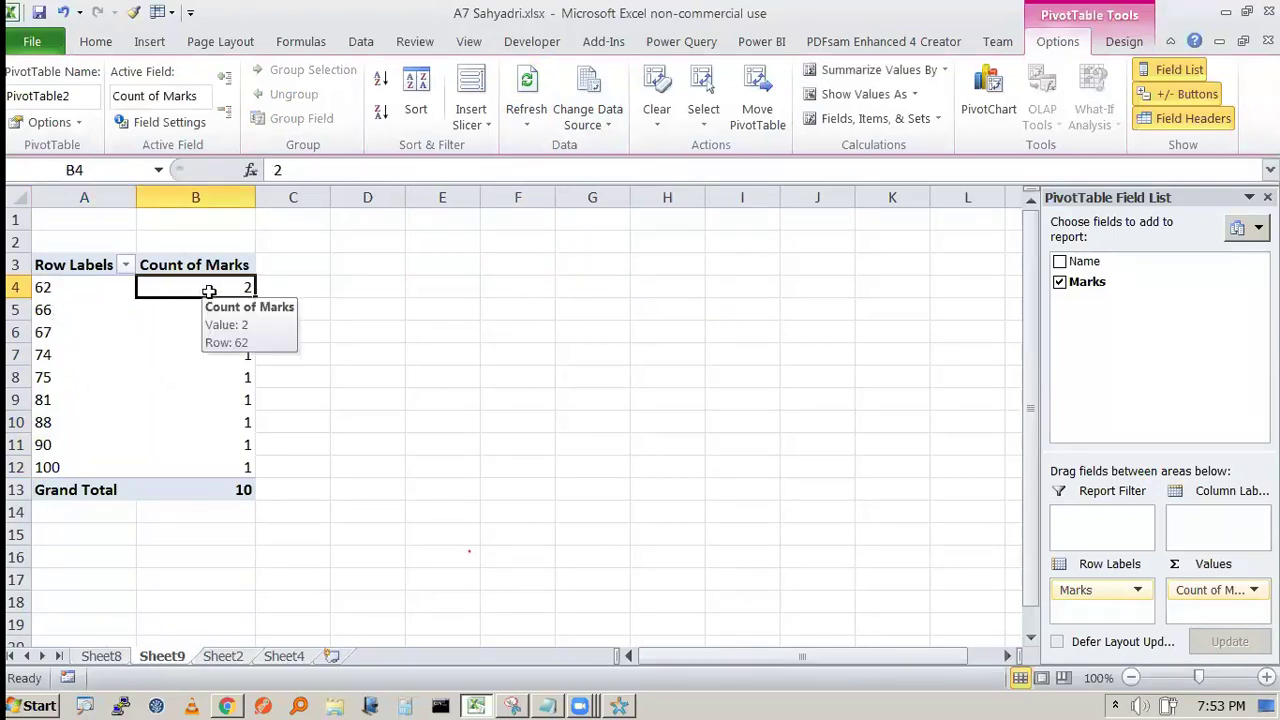
click(92, 289)
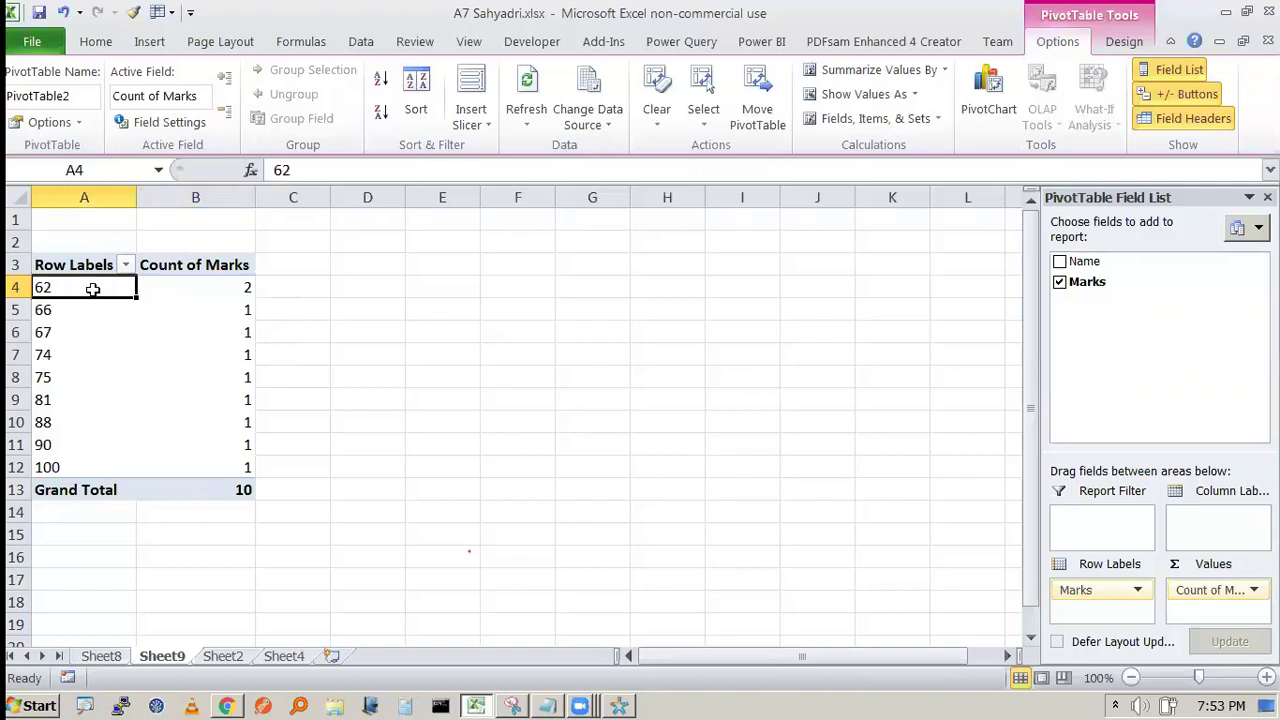
click(216, 658)
click(176, 656)
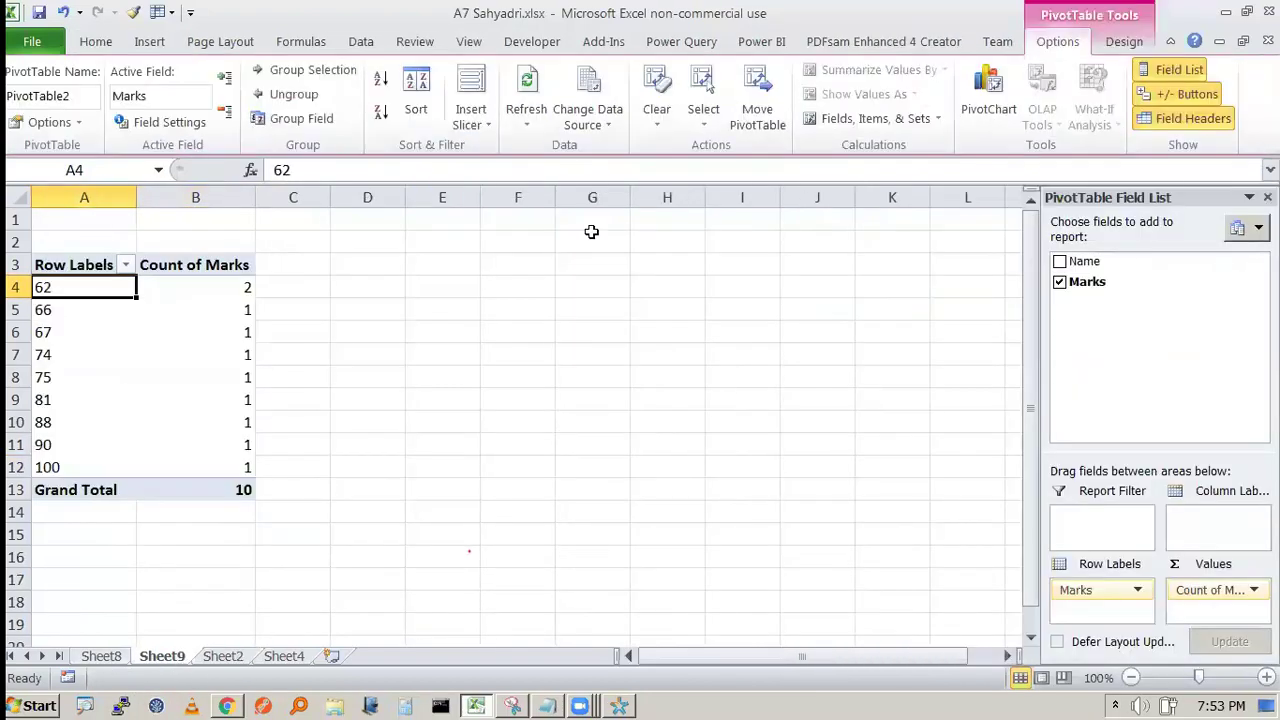
click(530, 86)
click(531, 88)
- Select a cell outside and inside the PivotTable, and turn the PivotTable Field List off and on
click(717, 361)
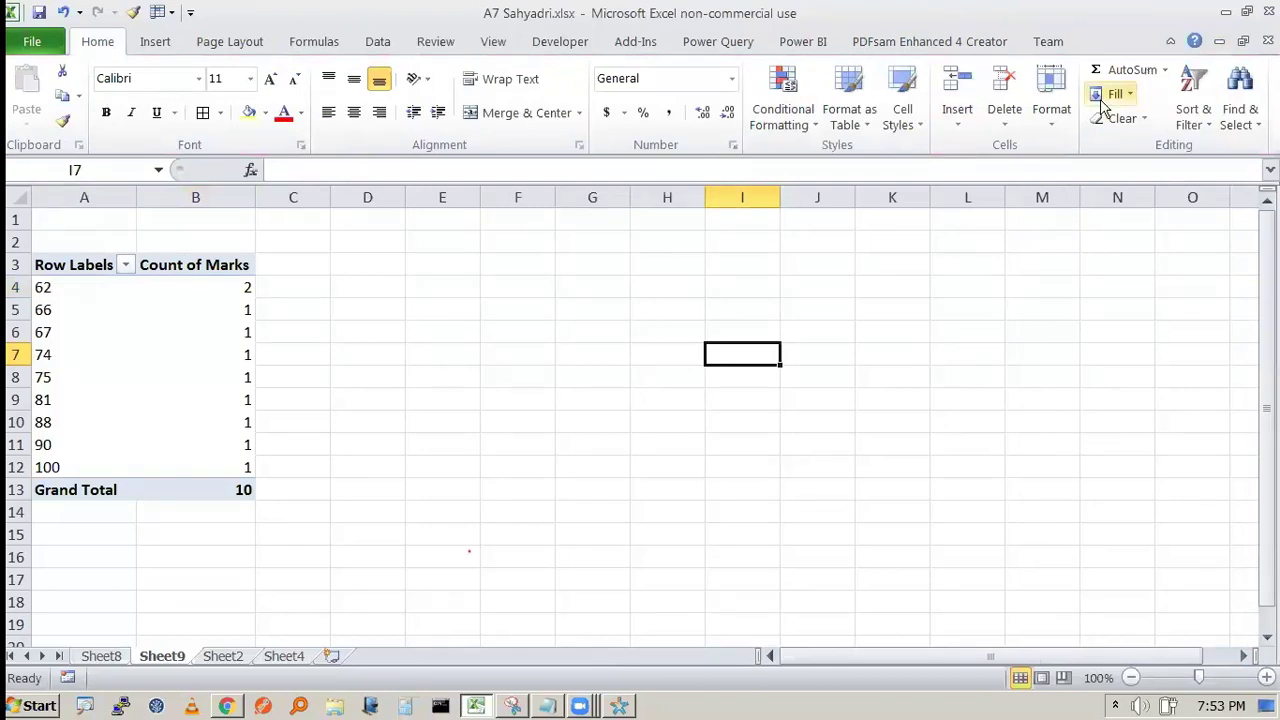
click(47, 310)
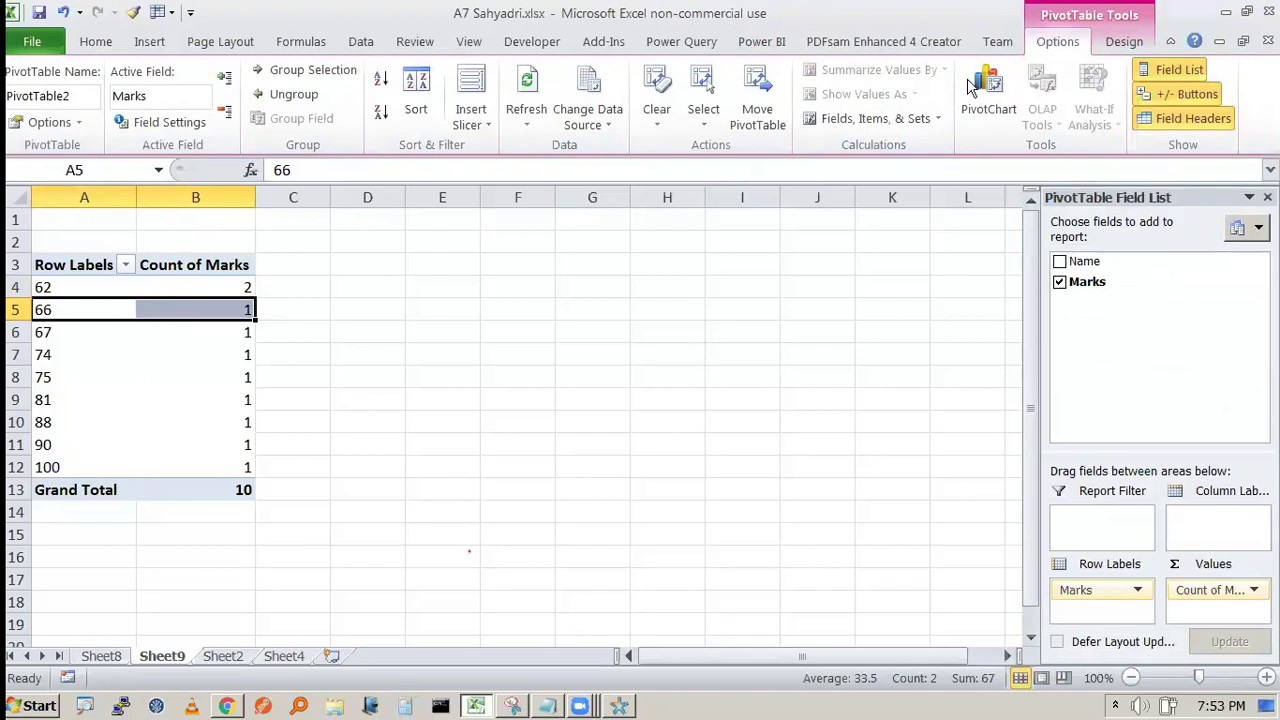
click(1128, 41)
click(1073, 41)
click(1168, 76)
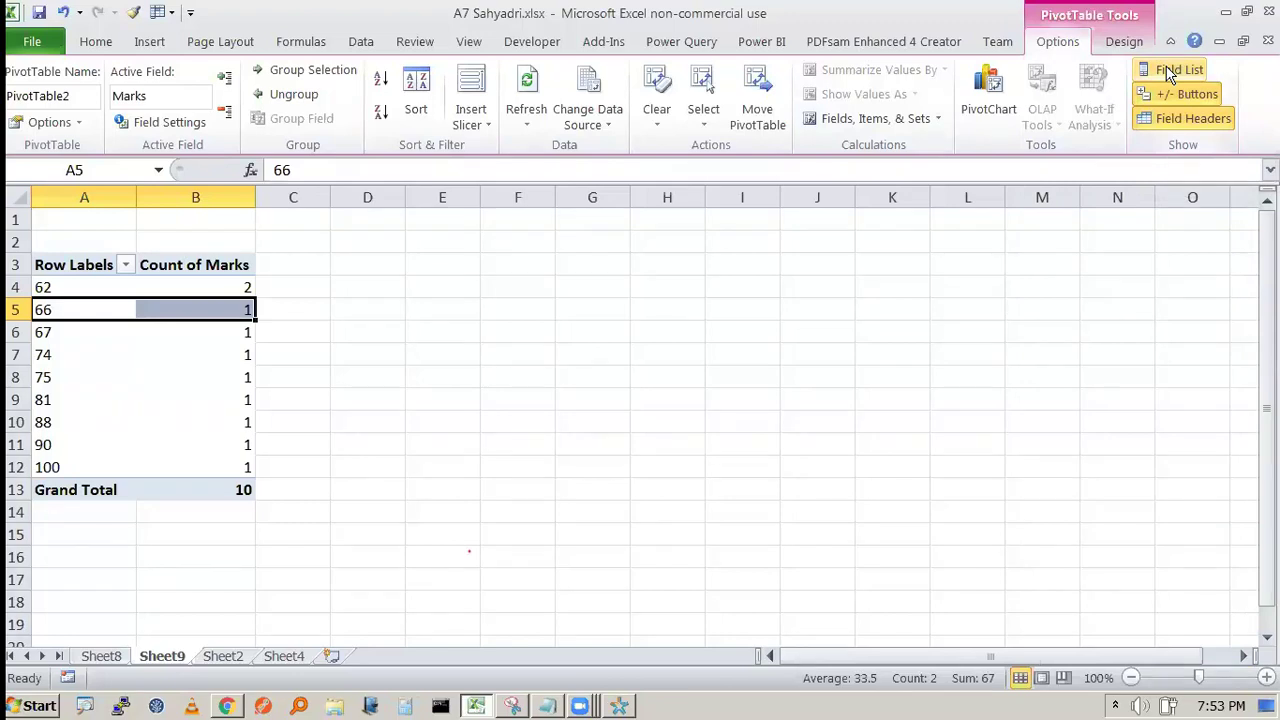
click(1168, 76)
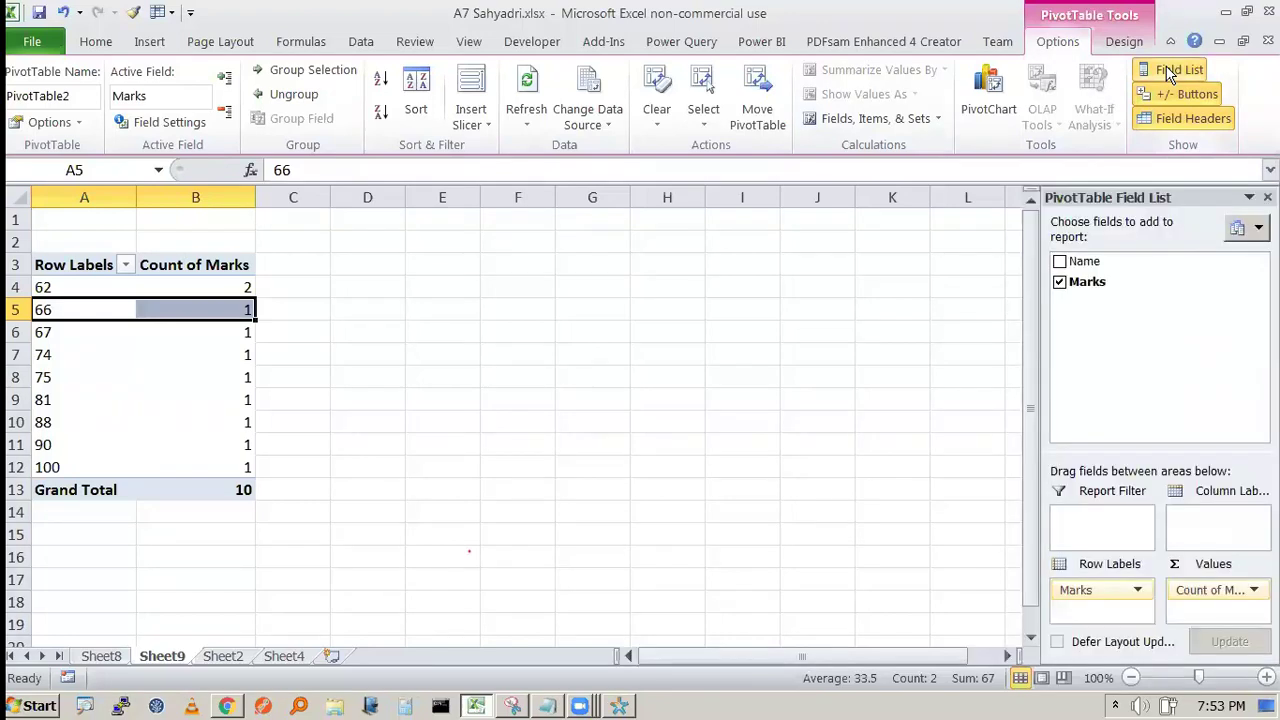
click(1168, 76)
click(1170, 76)
- Toggle the PivotTable's field headers off and on several times, leaving them shown
click(1168, 120)
click(1167, 121)
click(1167, 121)
click(1167, 121)
click(1167, 121)
click(1167, 121)
click(1167, 121)
click(1167, 121)
click(1167, 121)
click(1167, 121)
click(1180, 94)
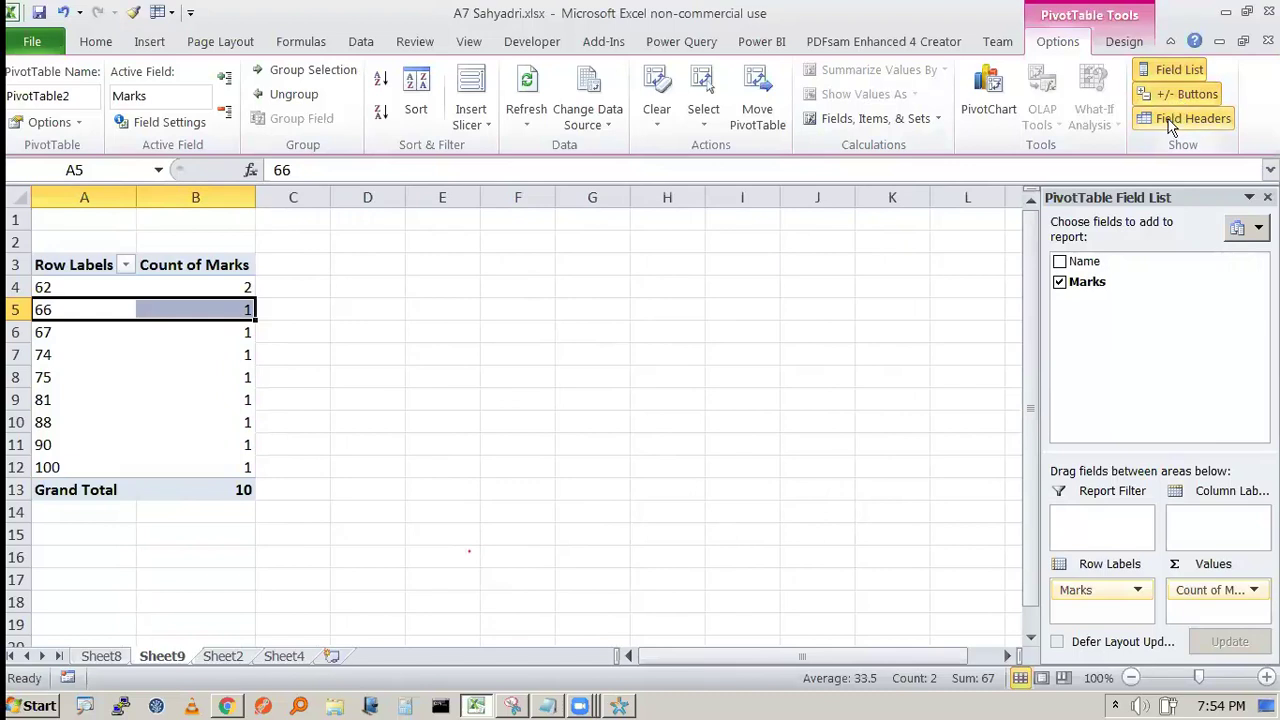
- Hide the PivotTable Field List, select the row for mark 67, and show the list again
click(1180, 70)
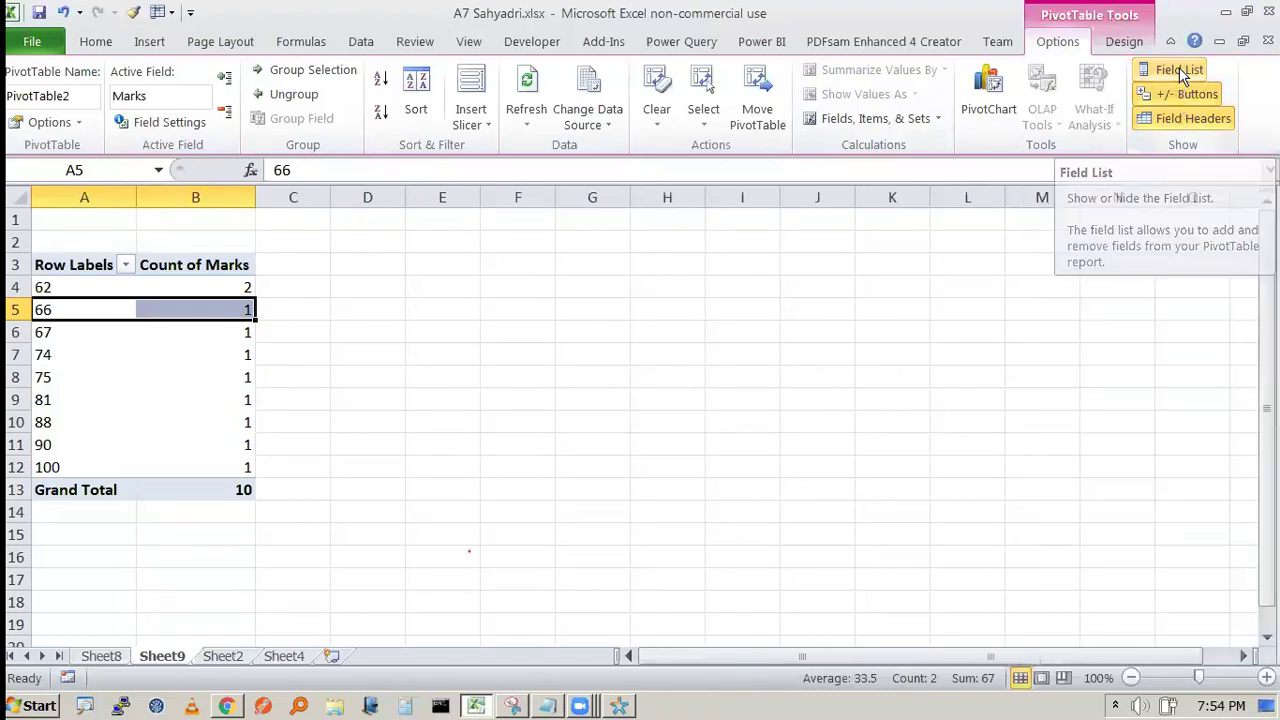
click(140, 377)
click(48, 335)
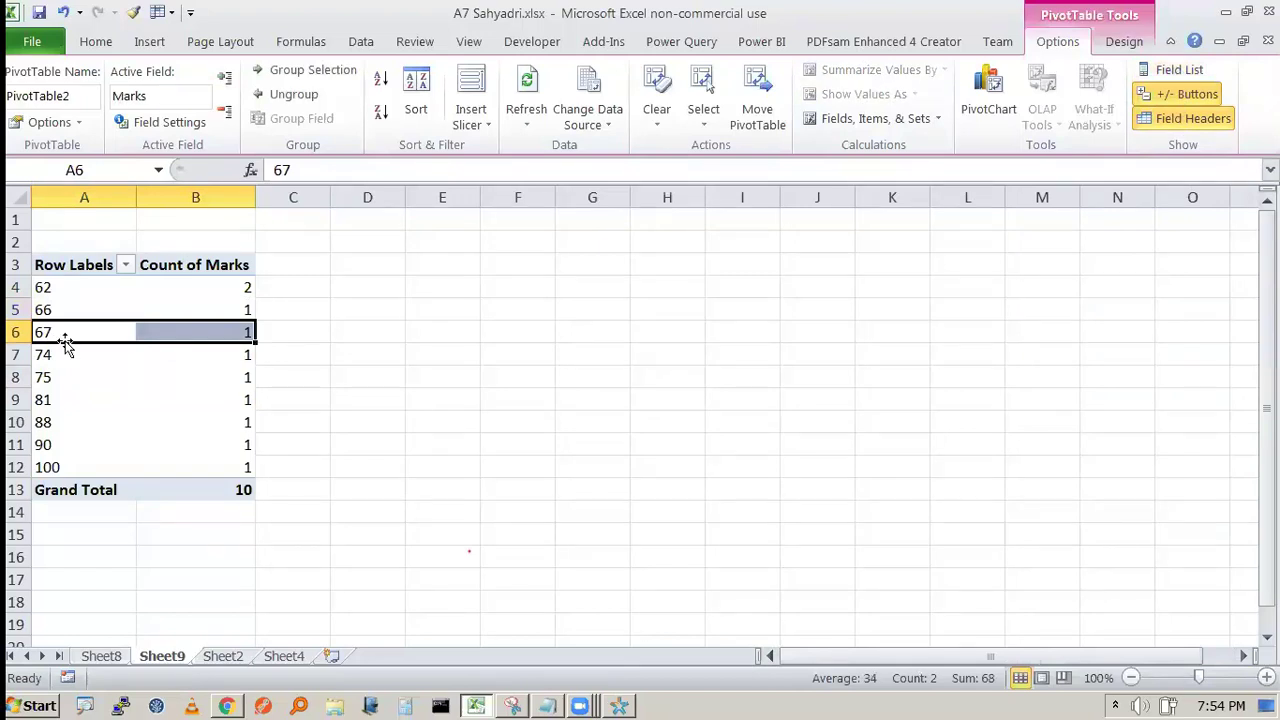
click(1168, 72)
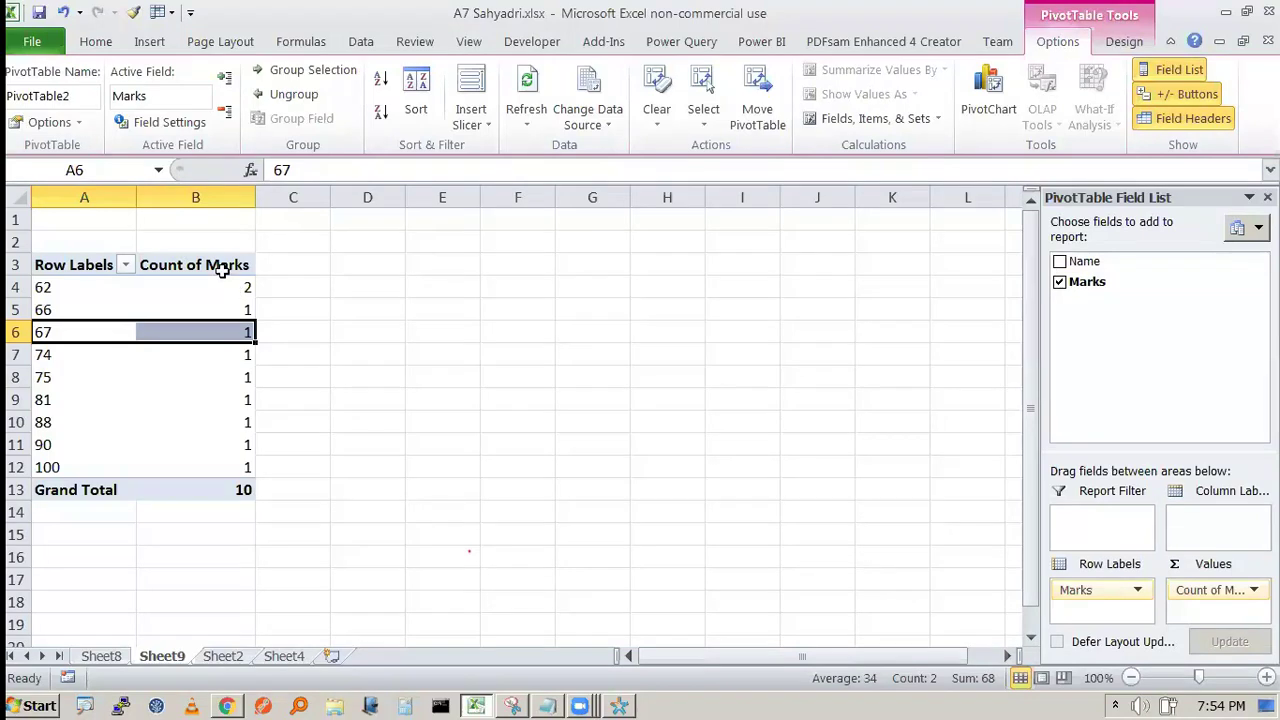
- Compare the Frequency column of the bin table on Sheet2 with the individual marks in the Sheet9 PivotTable
click(222, 657)
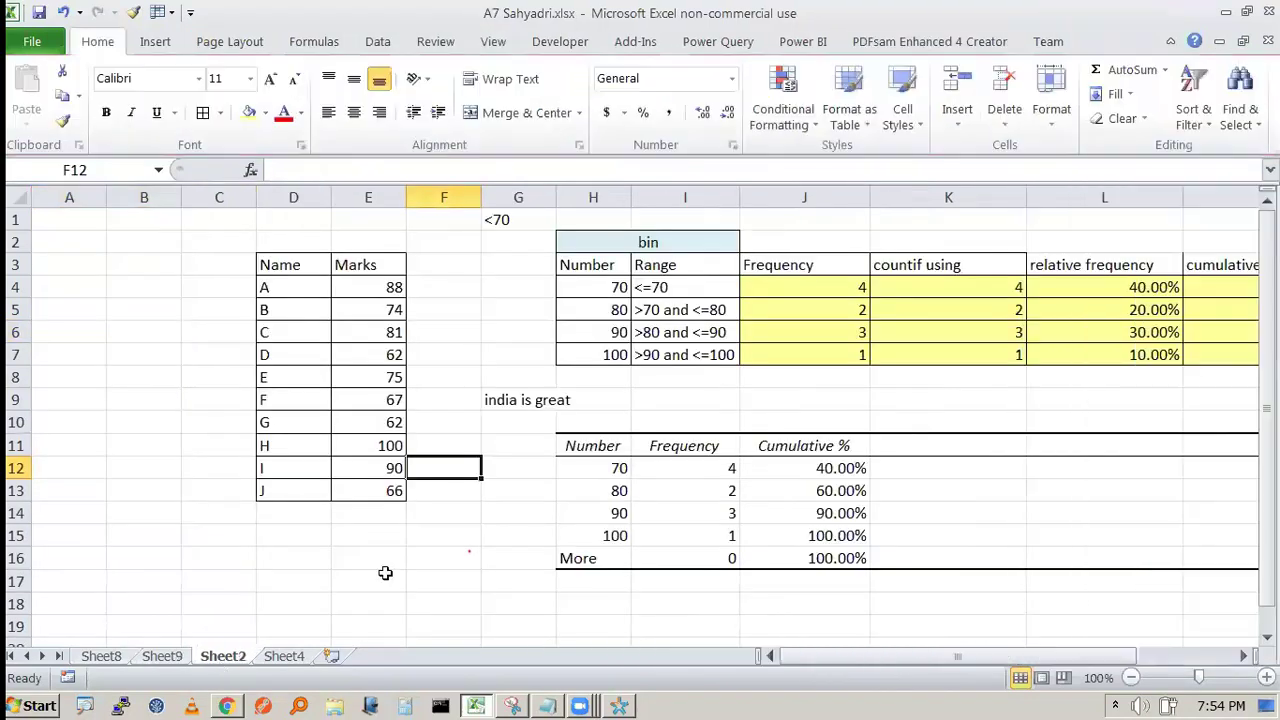
drag(790, 262, 815, 362)
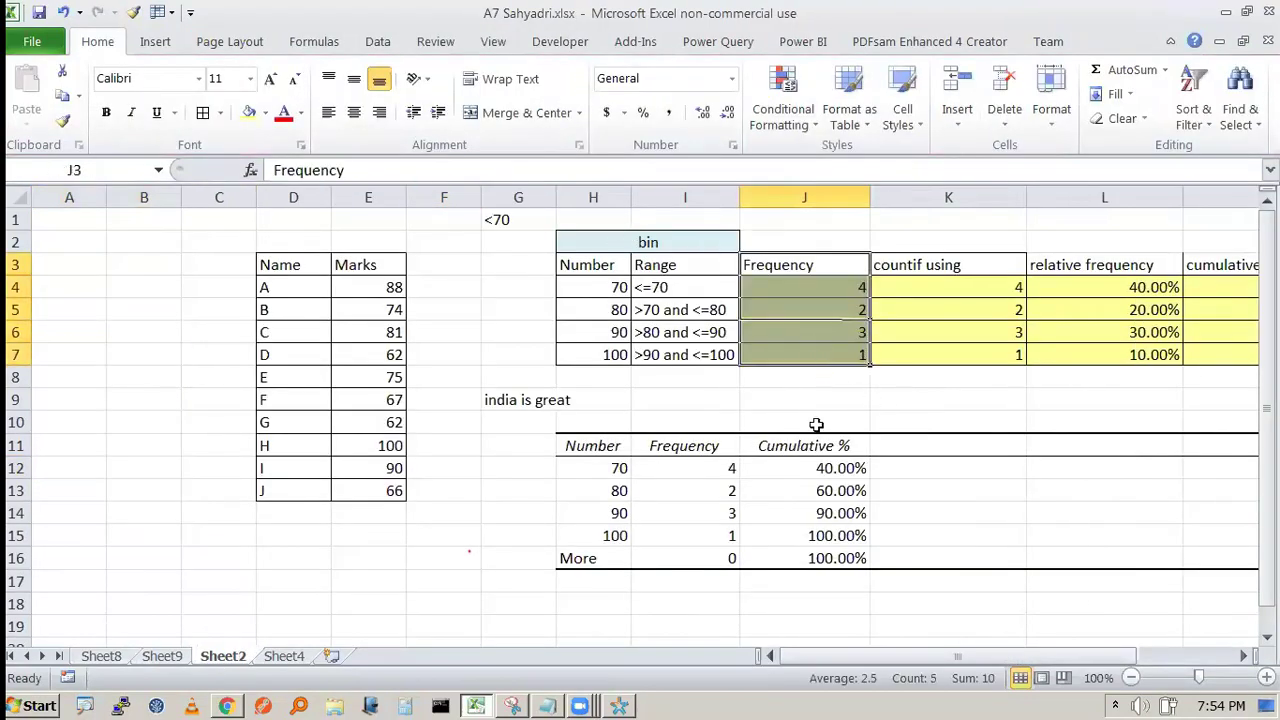
click(820, 397)
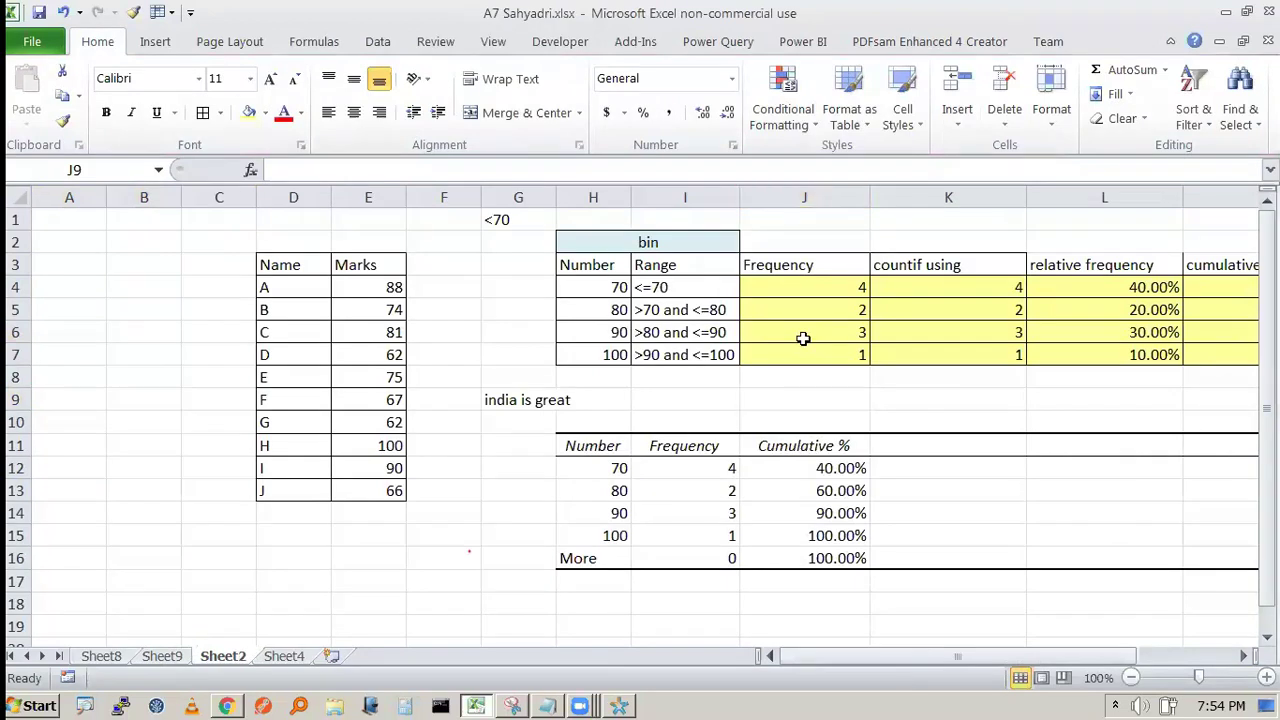
click(168, 658)
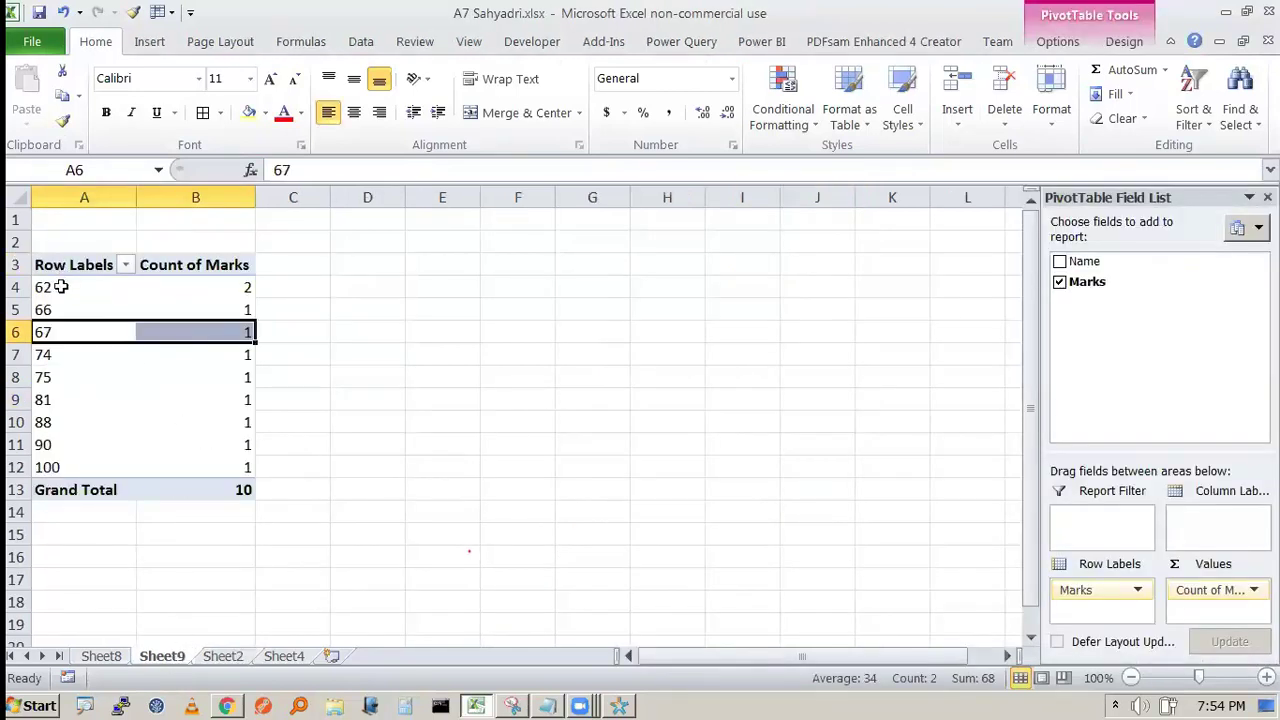
click(60, 287)
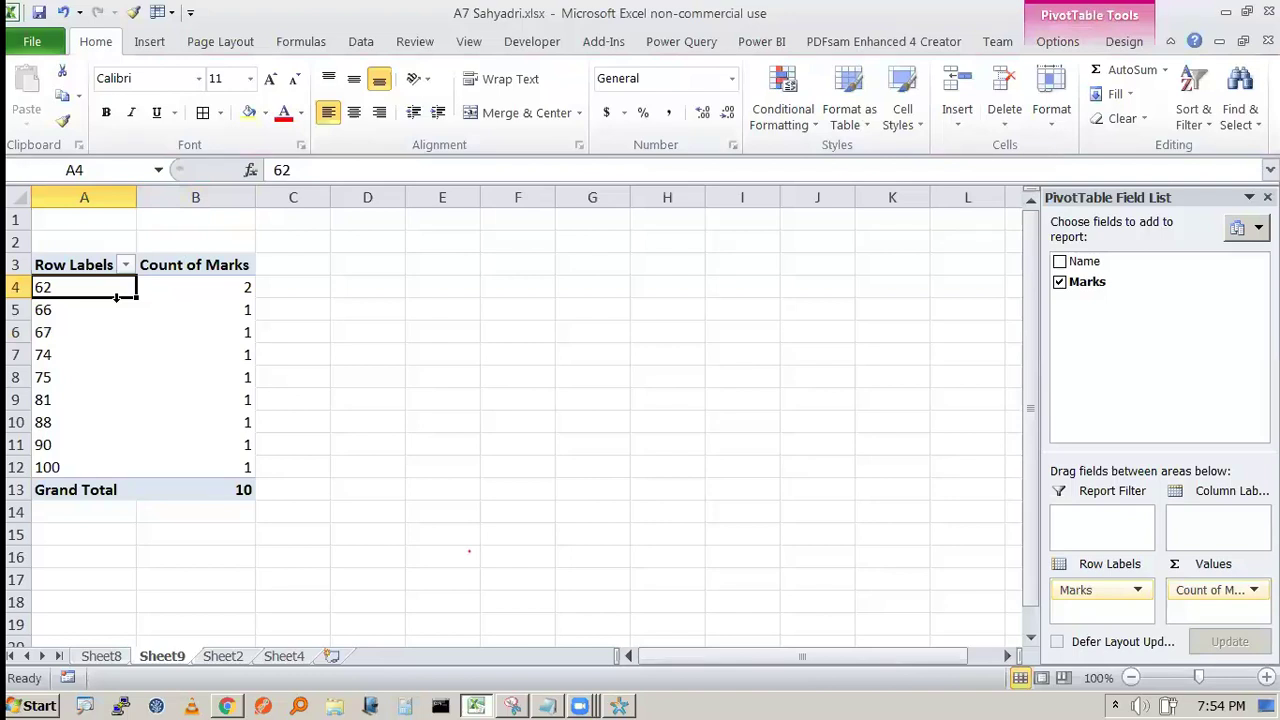
click(94, 310)
click(89, 333)
click(80, 377)
click(75, 423)
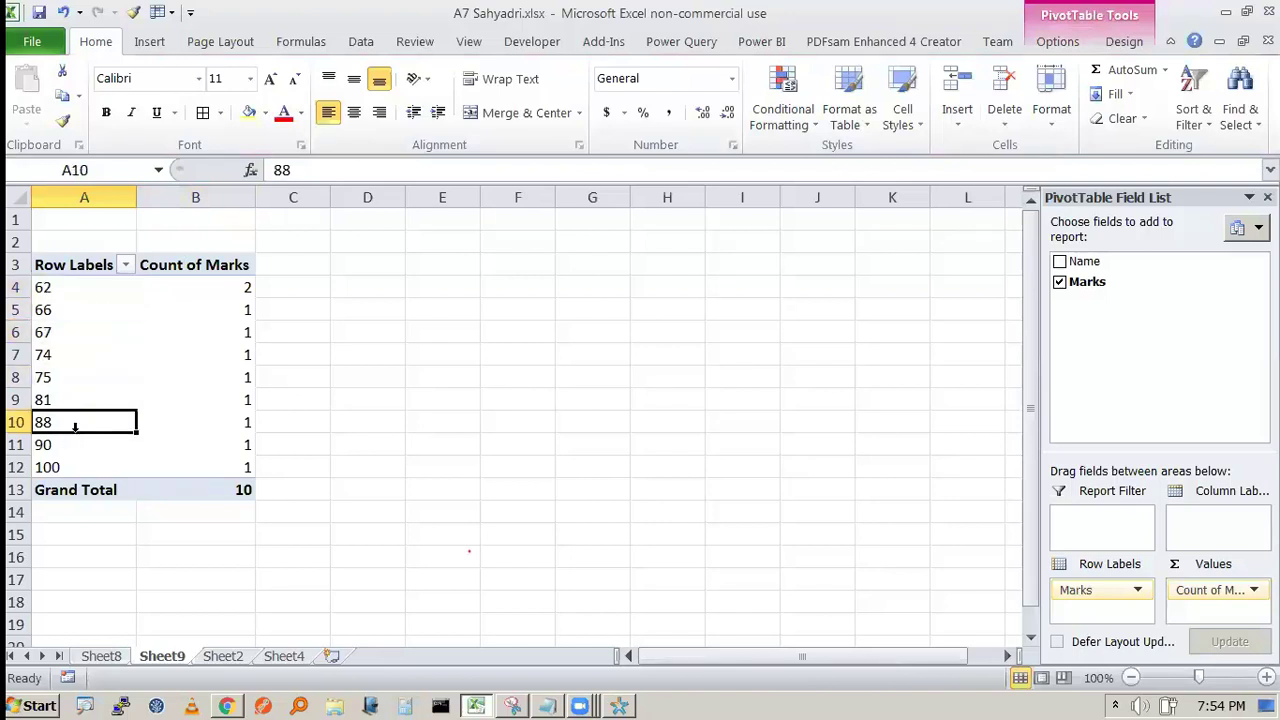
- Group the PivotTable's Marks row labels starting at 70 and ending at 100, in intervals of 10
right_click(70, 292)
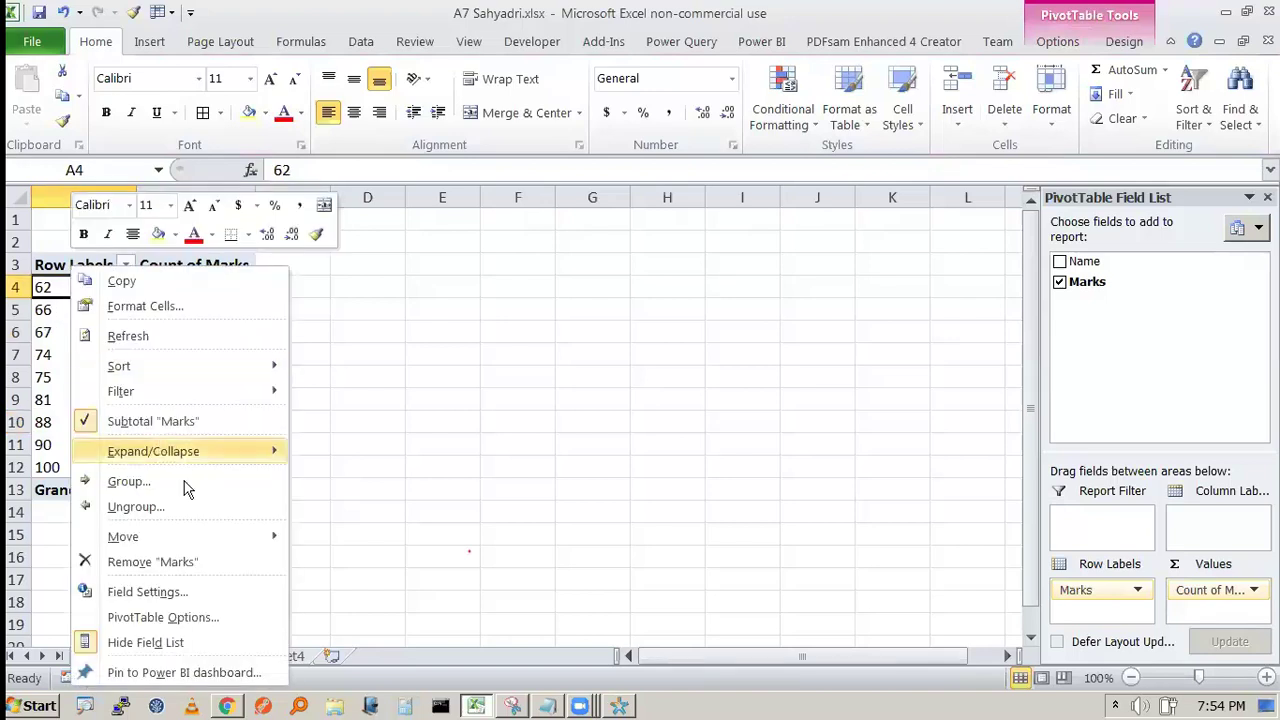
click(129, 481)
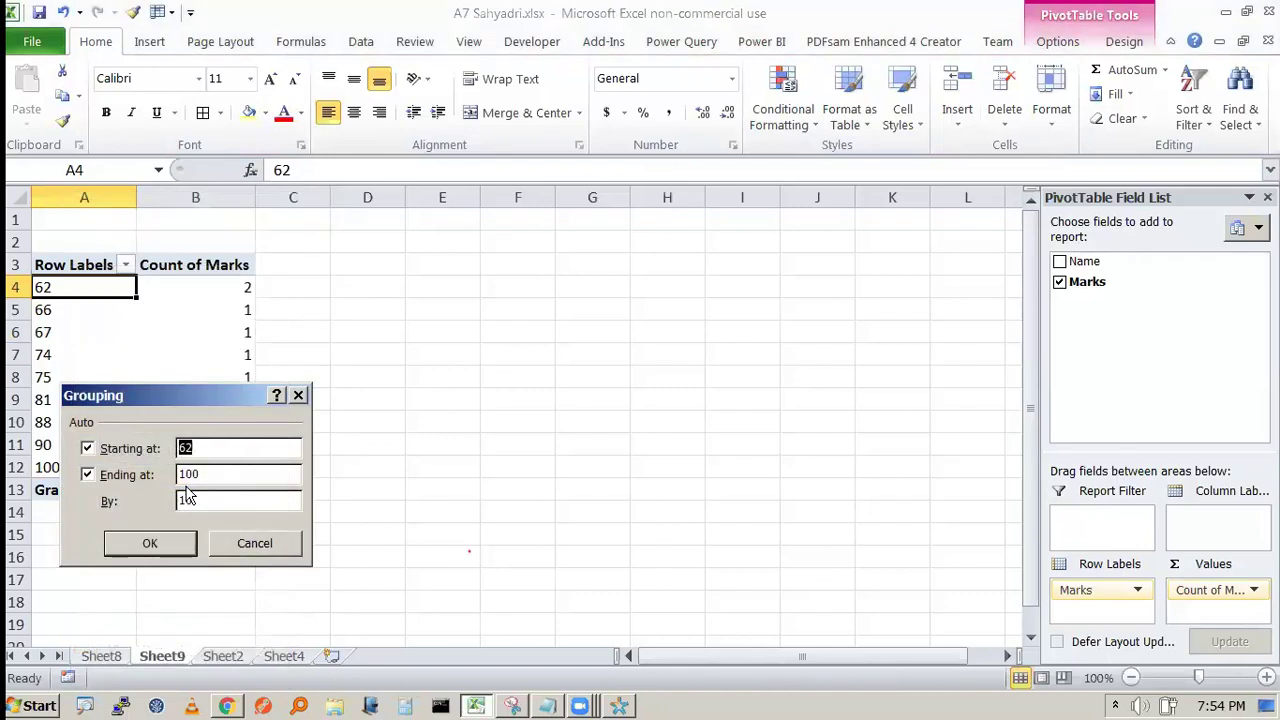
drag(184, 396, 667, 283)
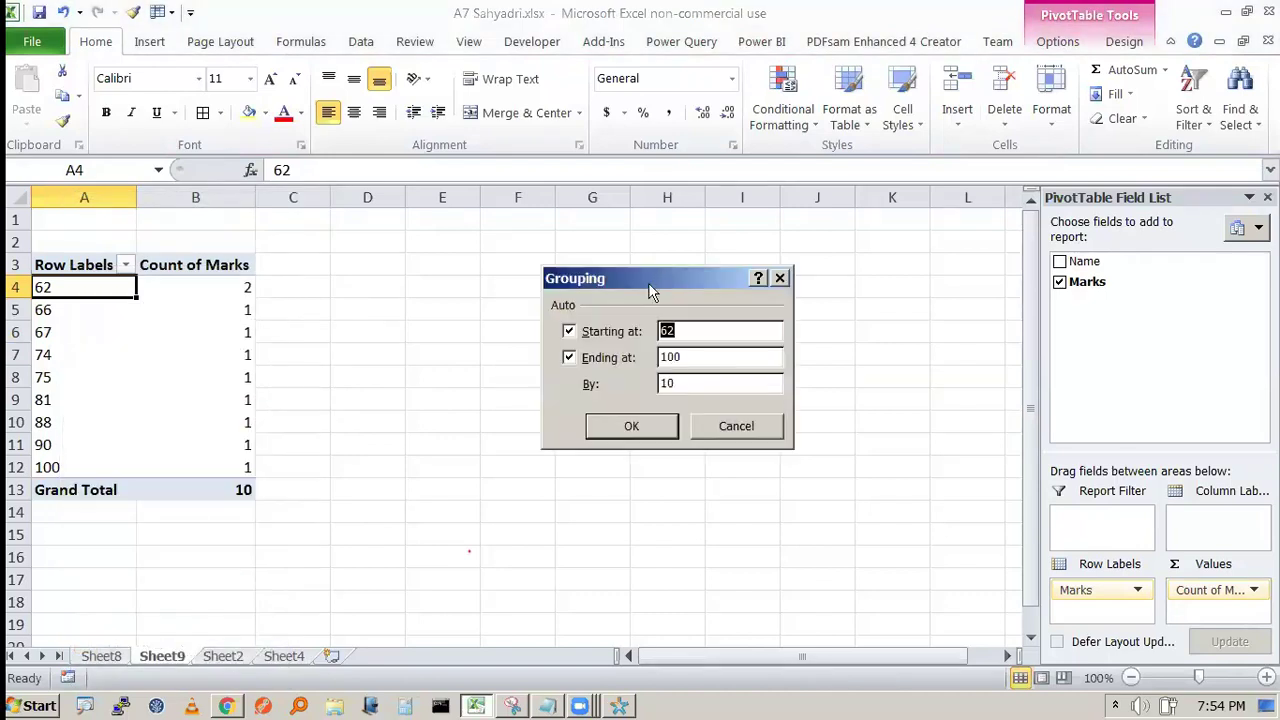
click(570, 334)
text(70)
click(632, 427)
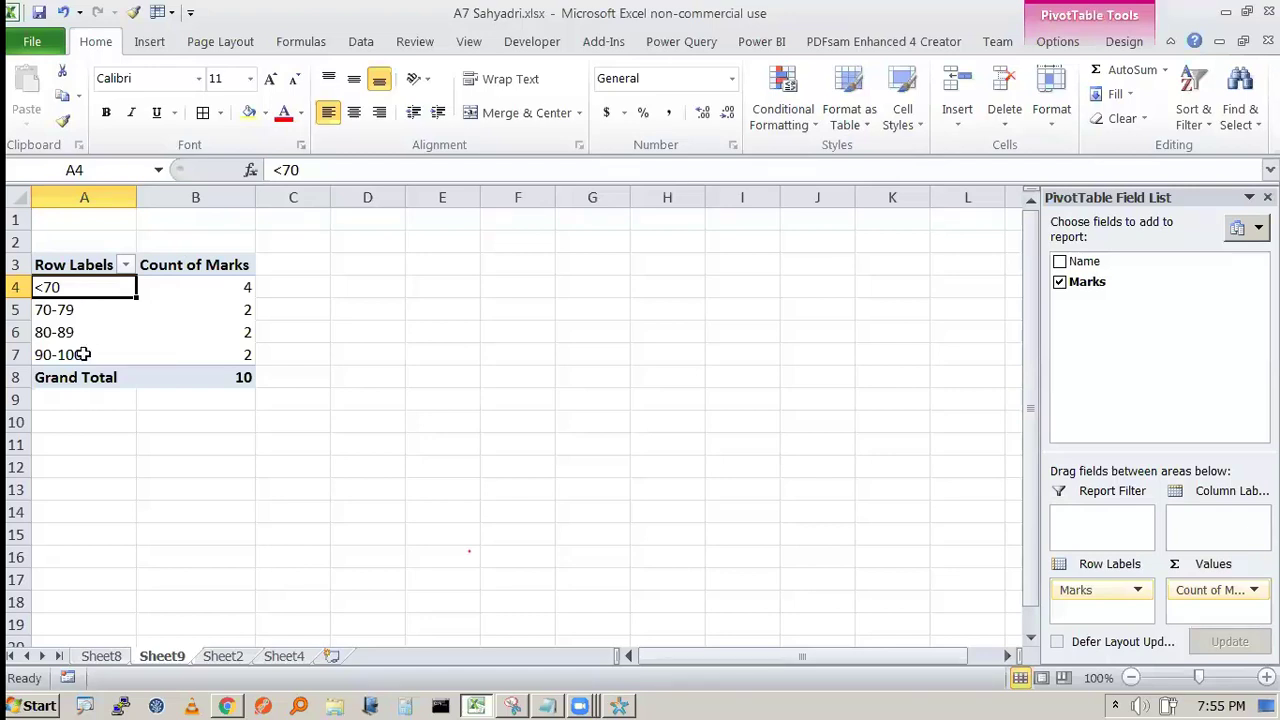
- Regroup the PivotTable's Marks row labels to start at 71, ending at 100 in intervals of 10
right_click(45, 289)
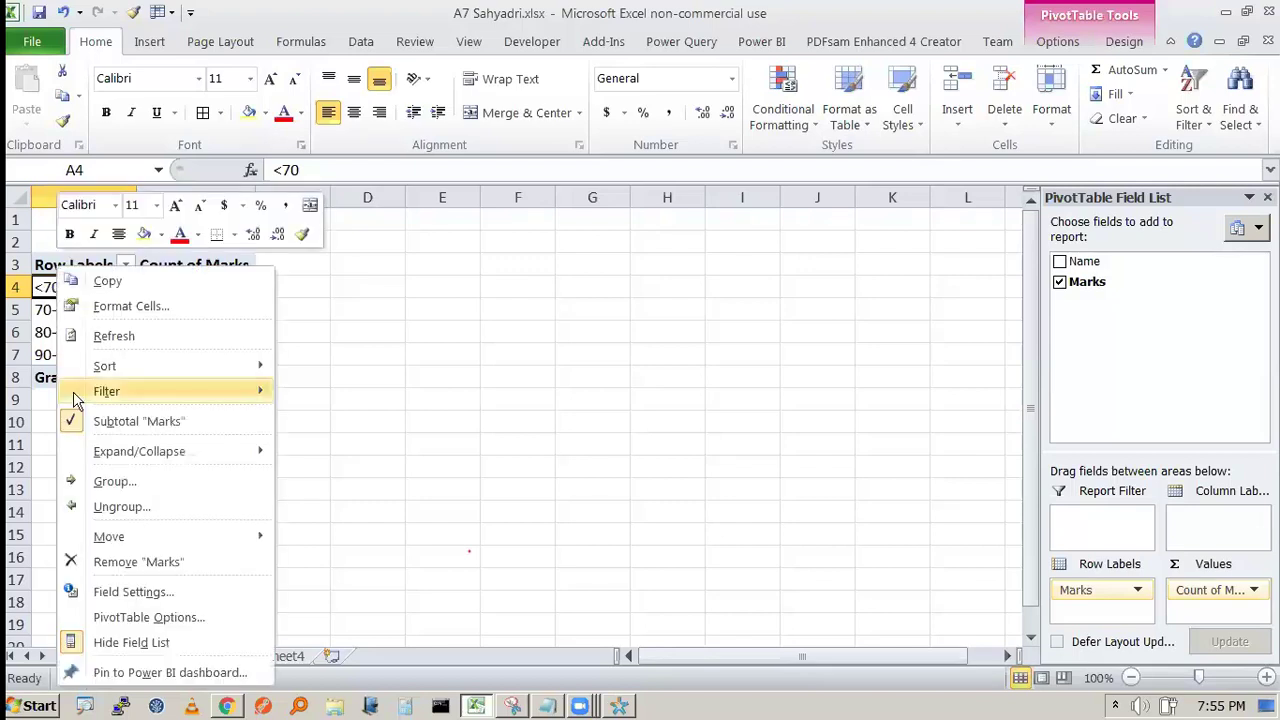
click(118, 487)
drag(180, 399, 824, 375)
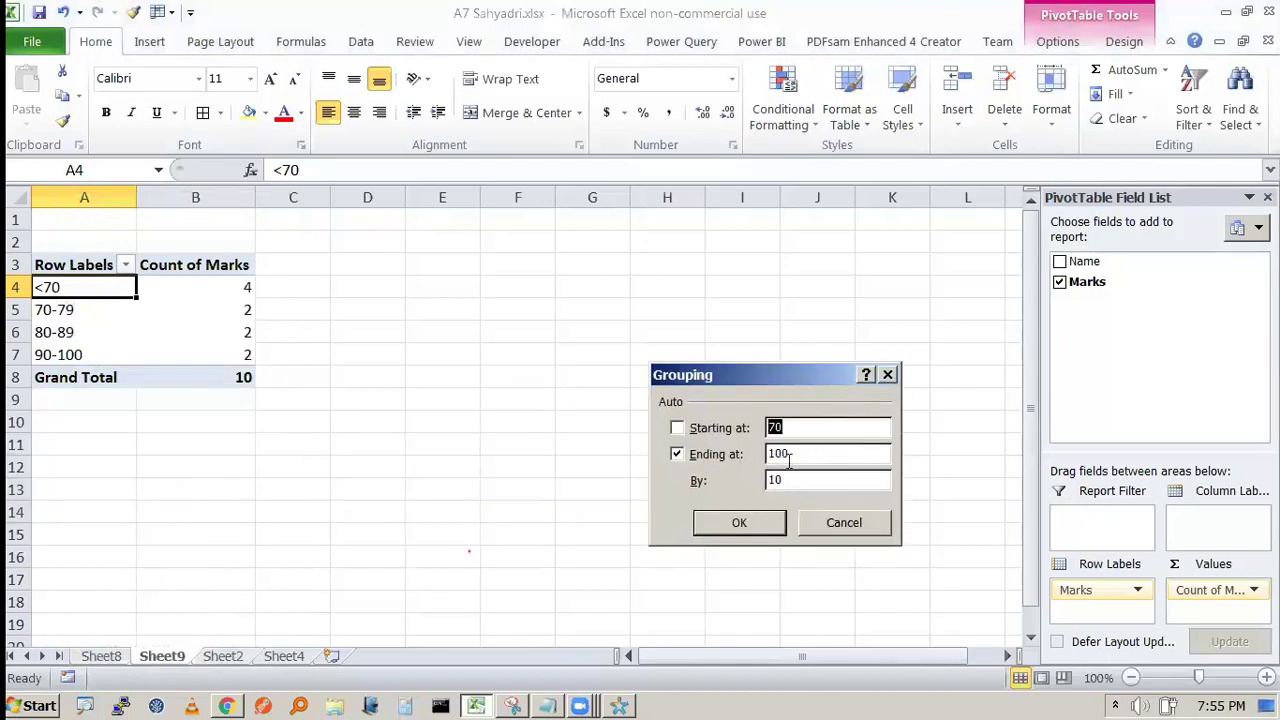
click(786, 428)
key(Return)
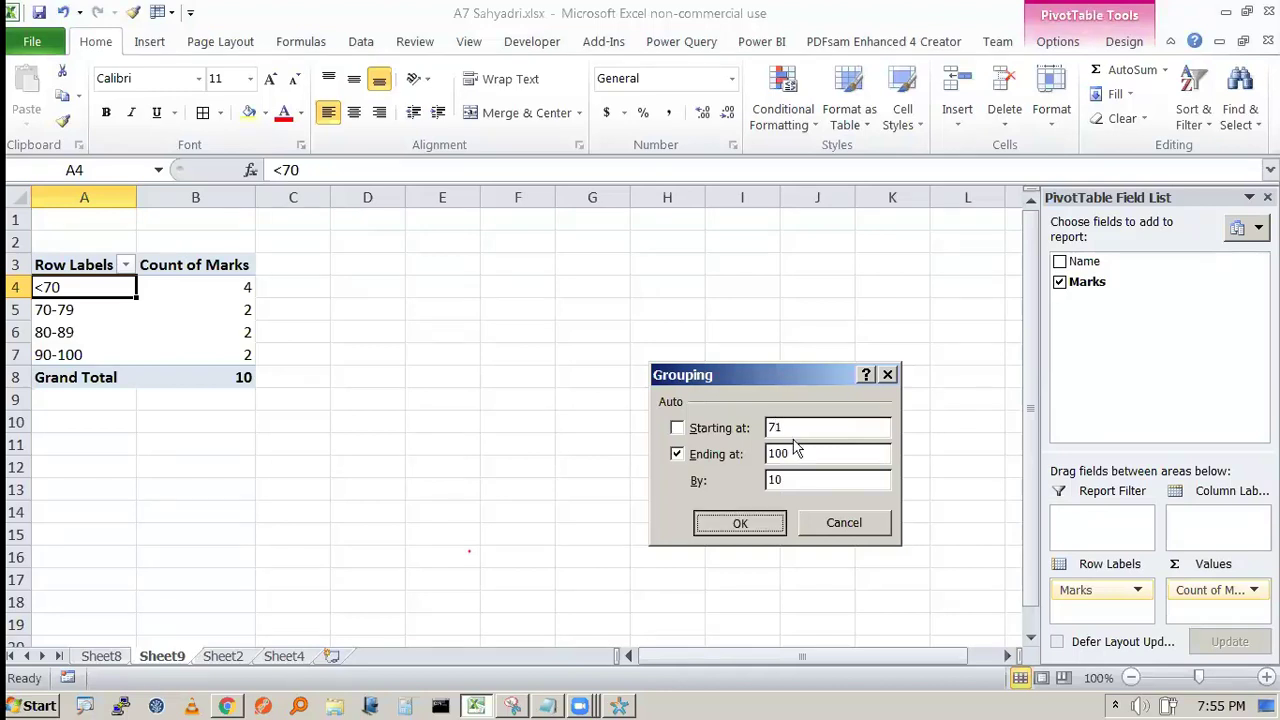
- Compare the grouped mark ranges and their counts on Sheet9 with the bin frequencies on Sheet2
click(221, 656)
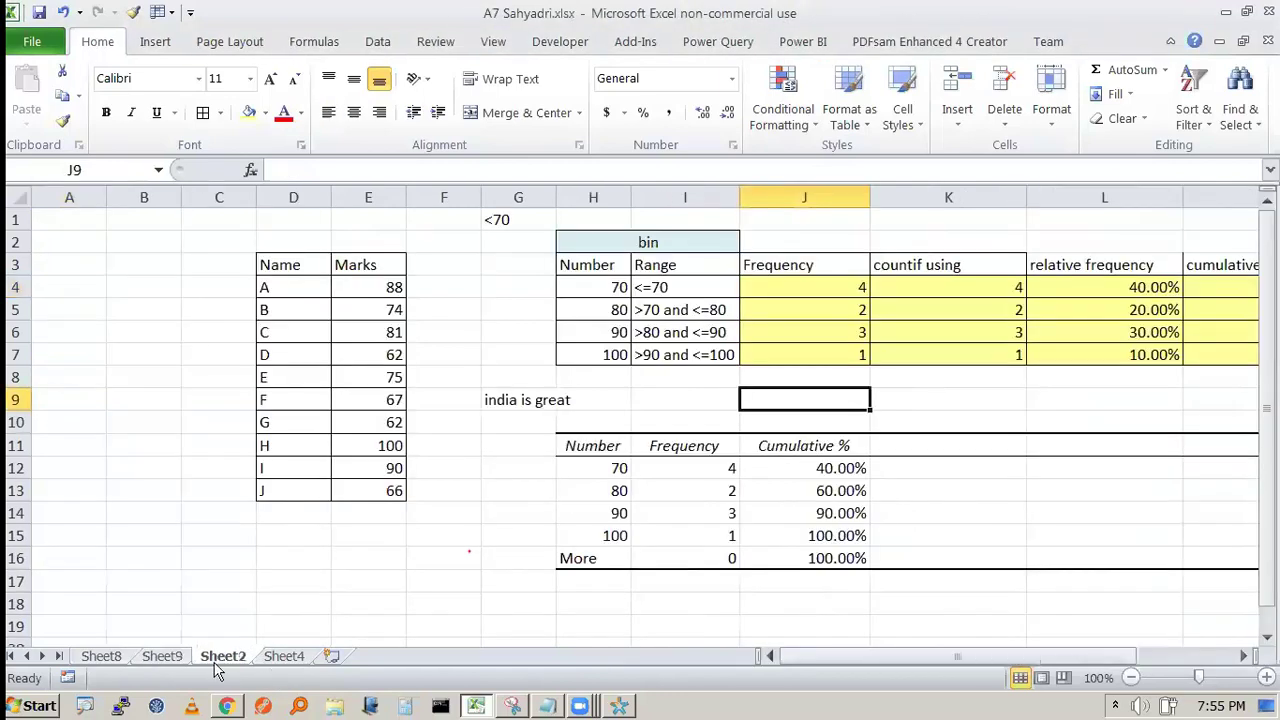
click(175, 659)
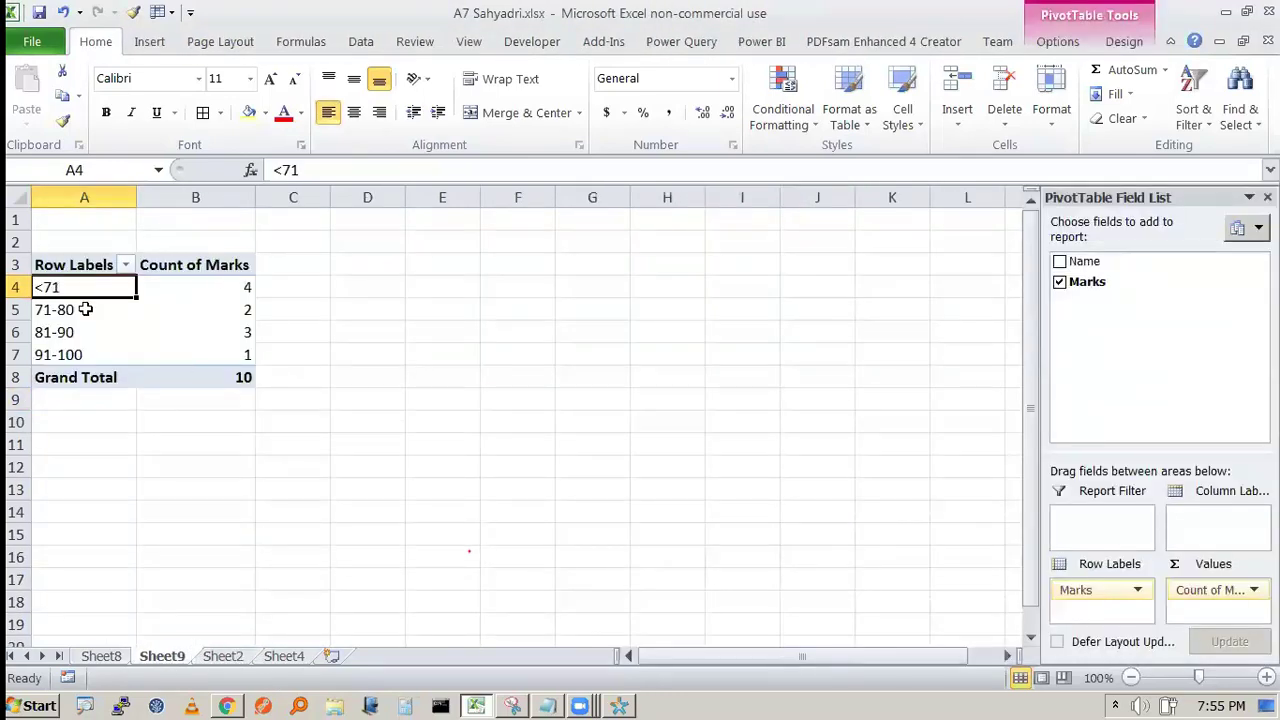
key(shift+Right)
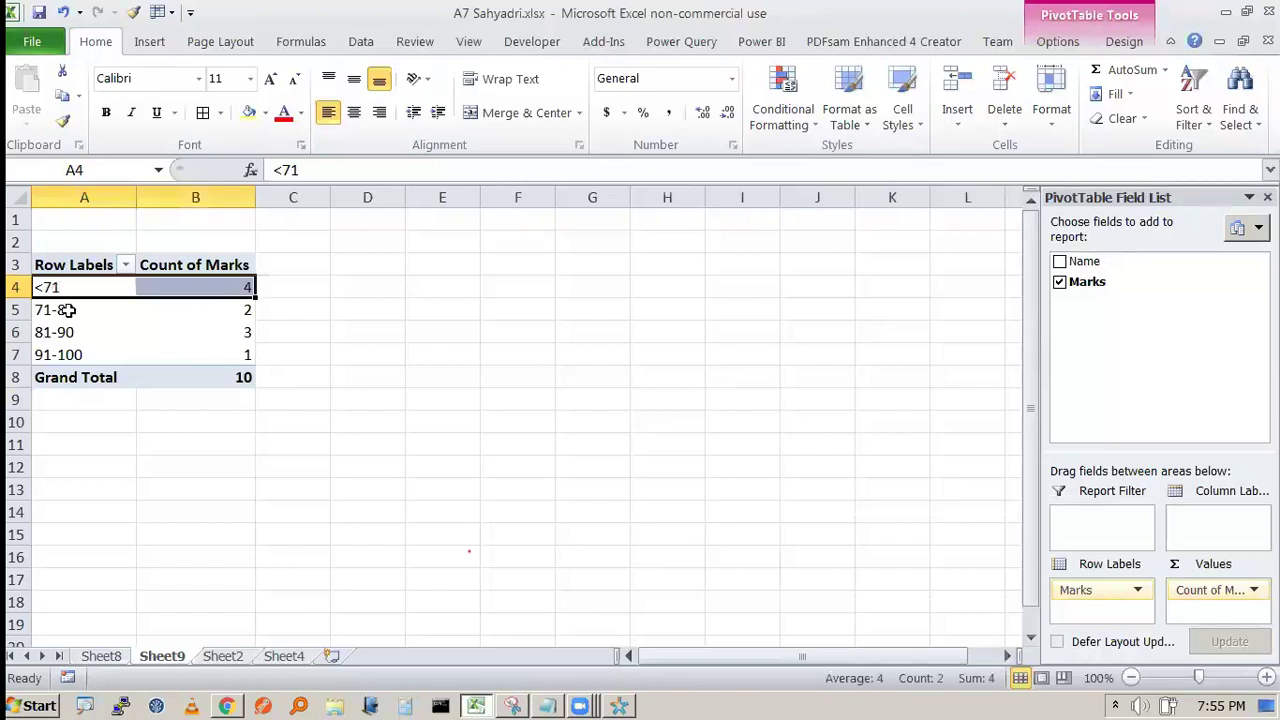
click(64, 310)
click(63, 331)
drag(63, 350, 63, 287)
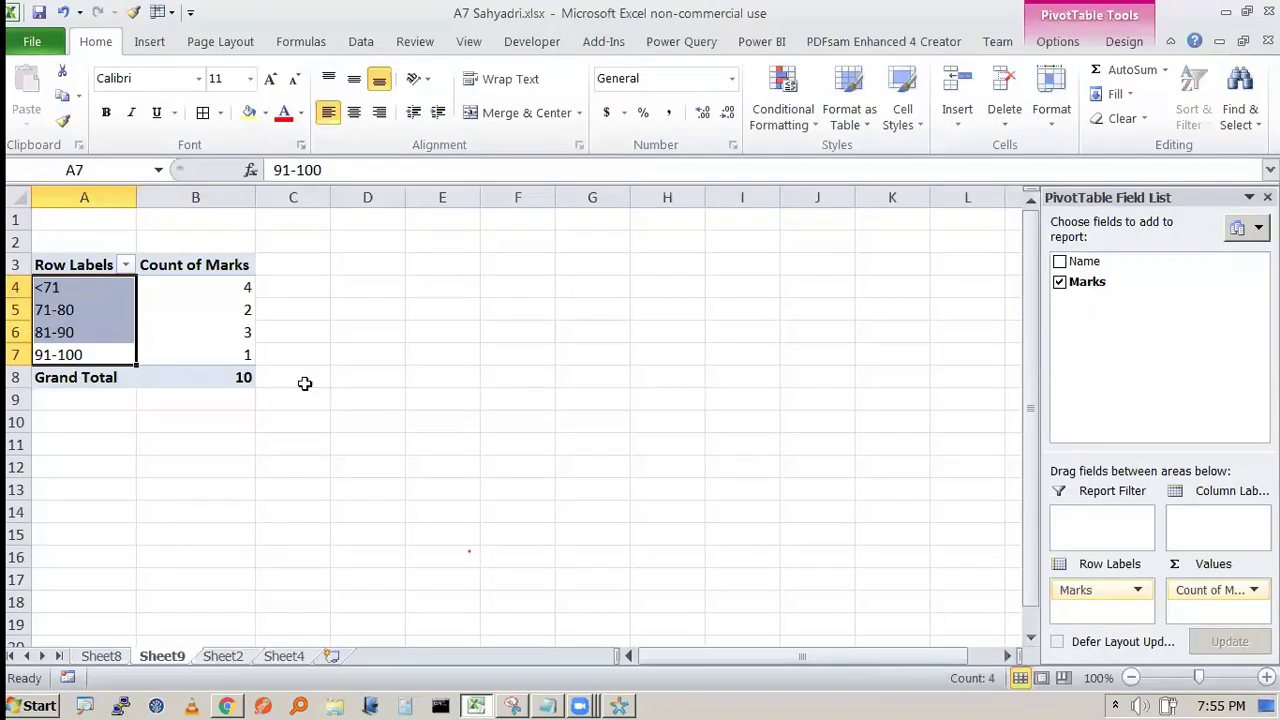
click(463, 443)
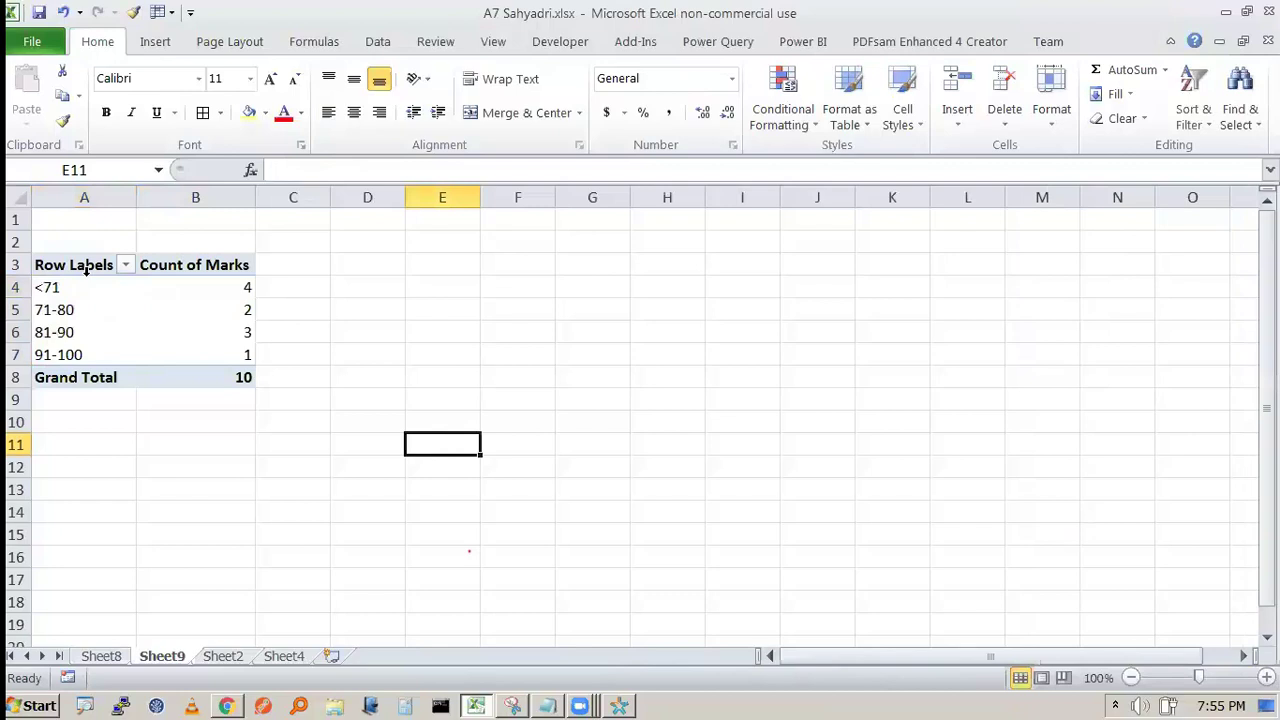
click(86, 270)
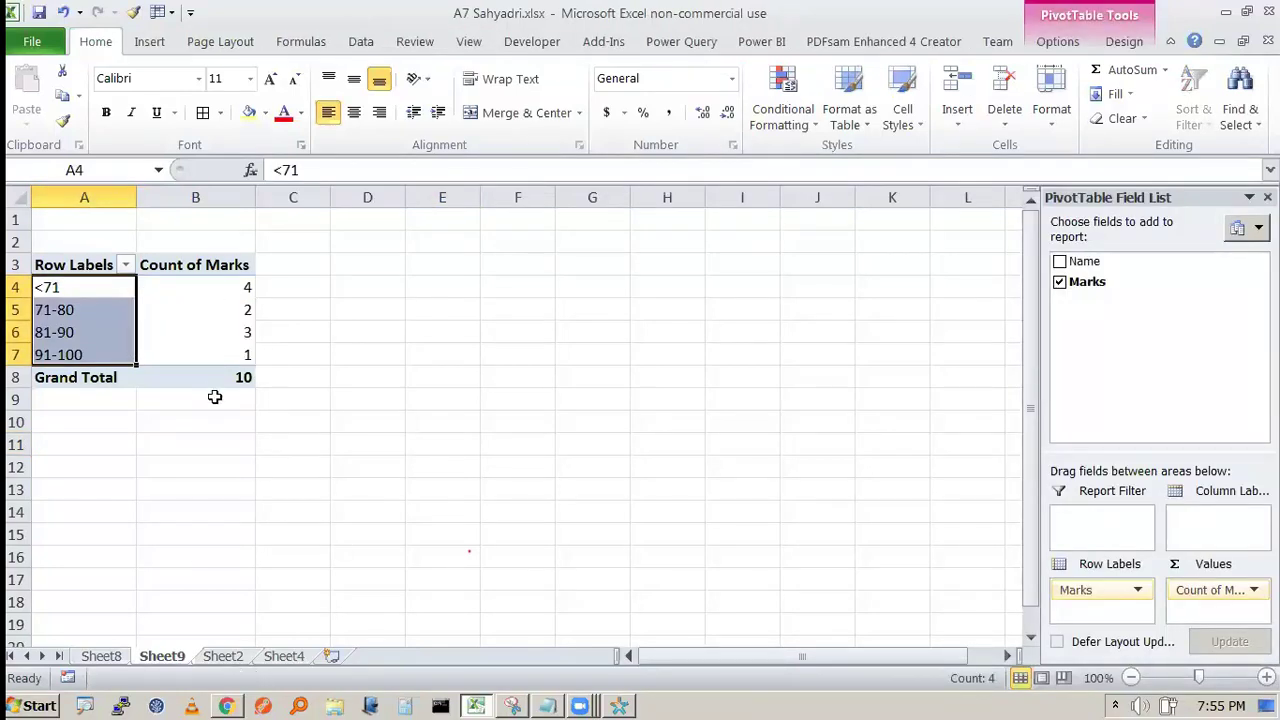
mouse_move(205, 295)
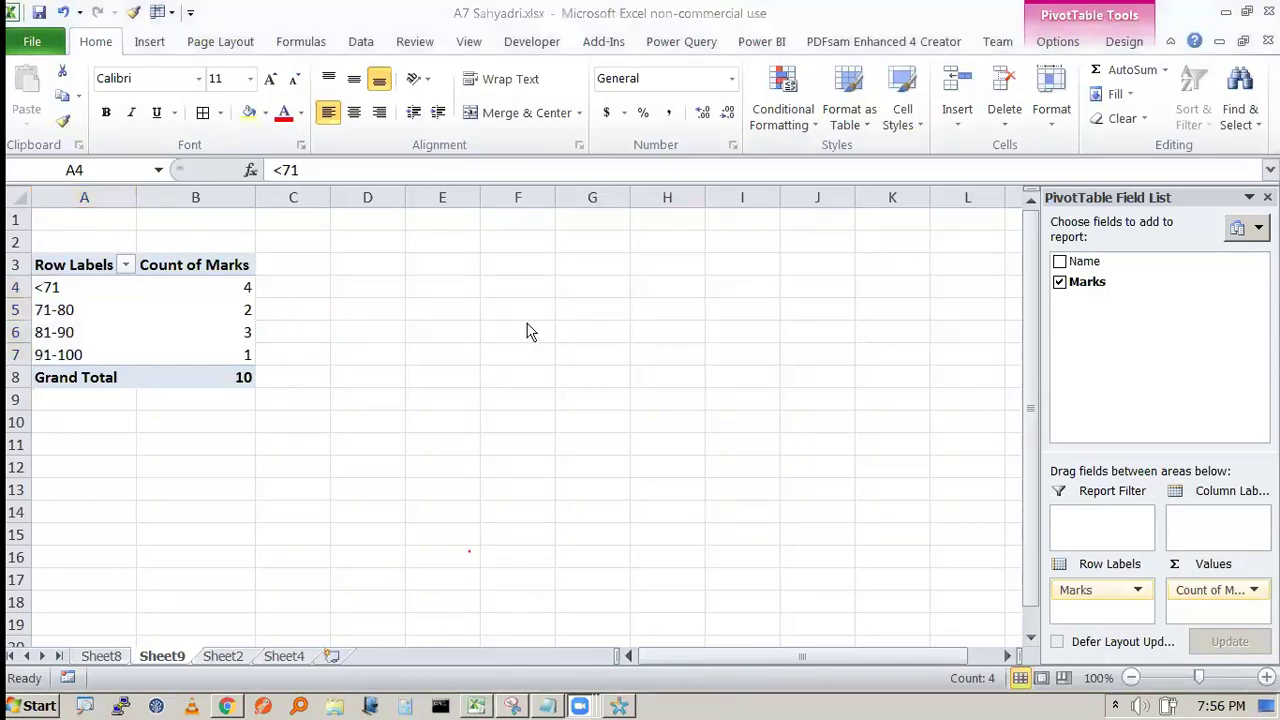
- Create a PivotTable on a new worksheet from the Name and Marks table in D3:E13 of Sheet2
click(220, 656)
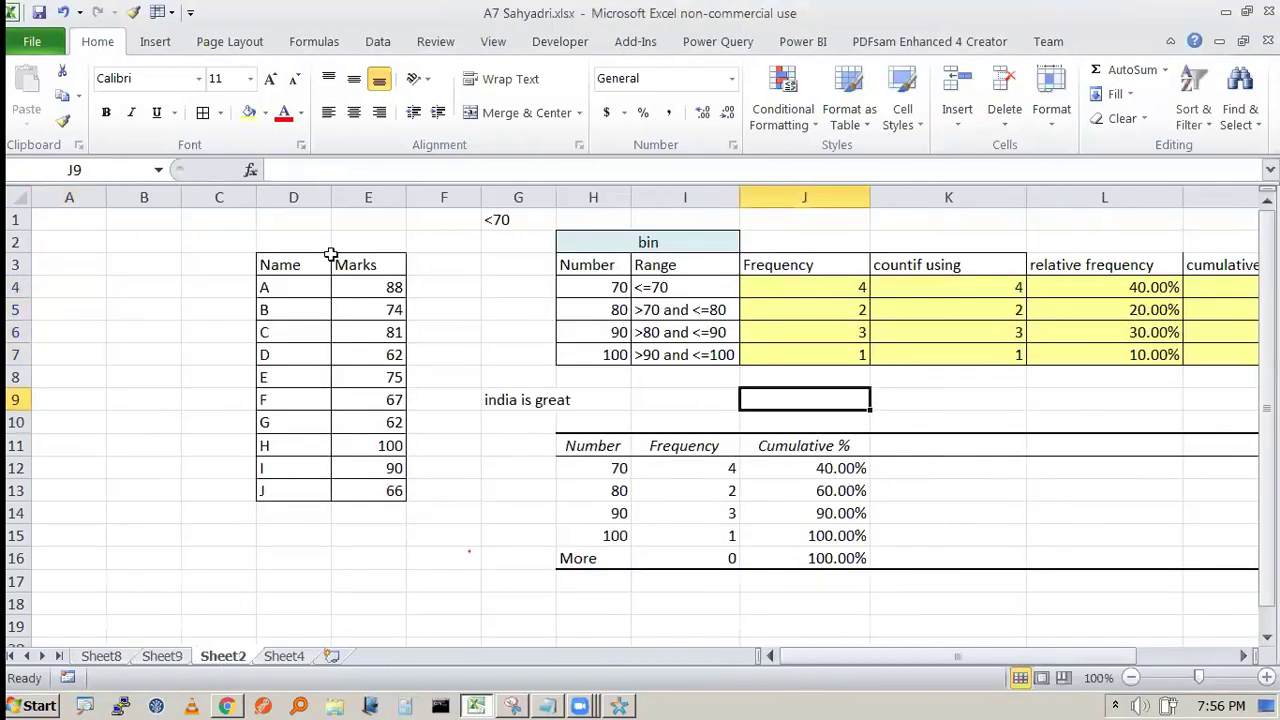
drag(300, 264, 371, 491)
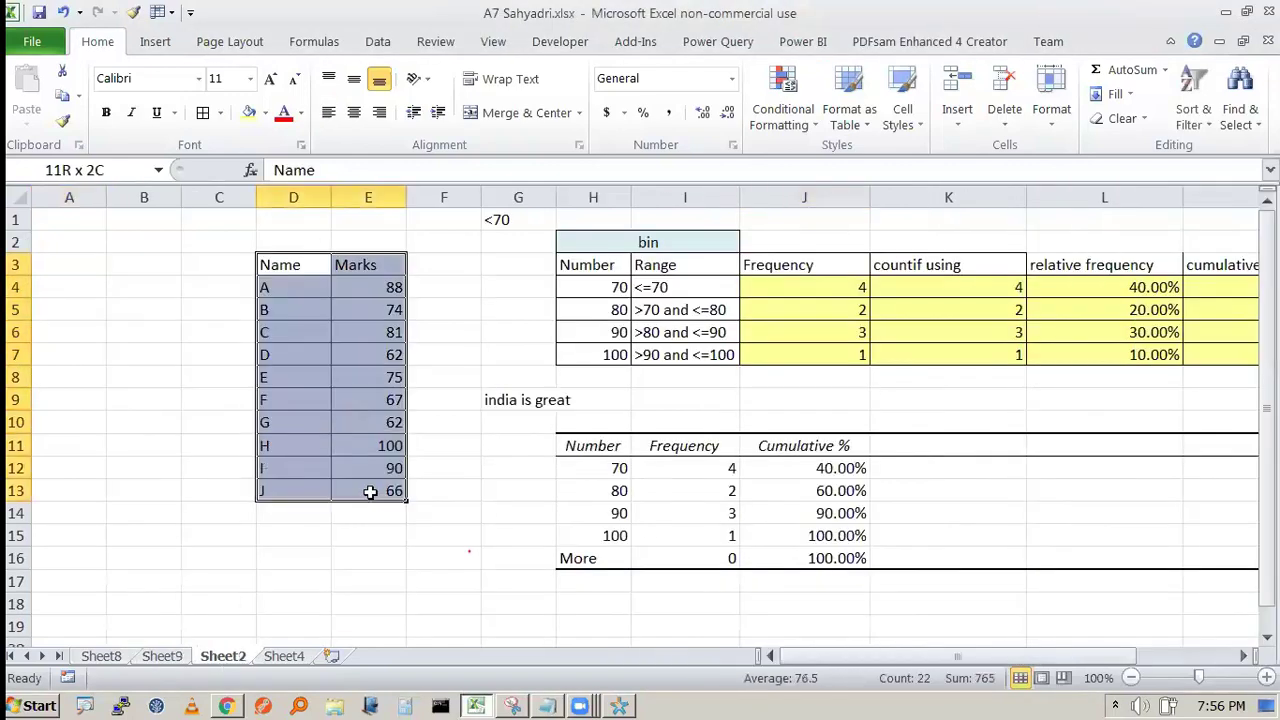
click(152, 41)
click(36, 135)
click(40, 149)
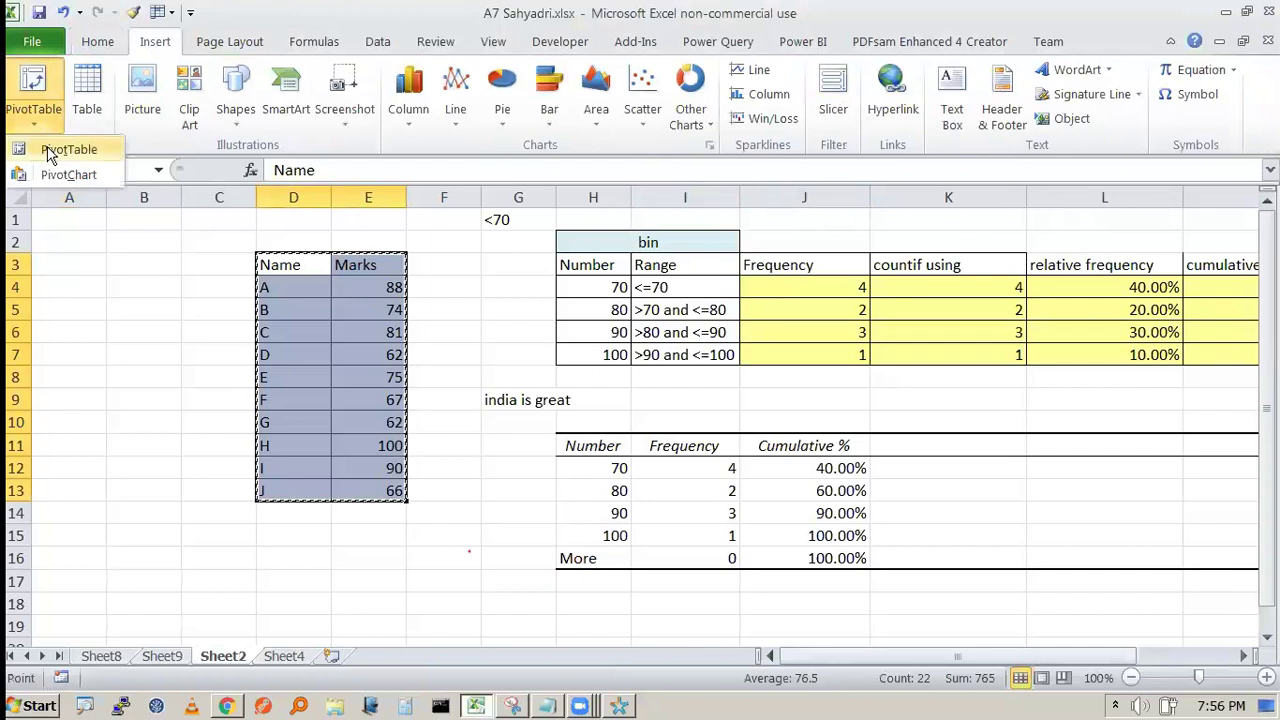
click(723, 349)
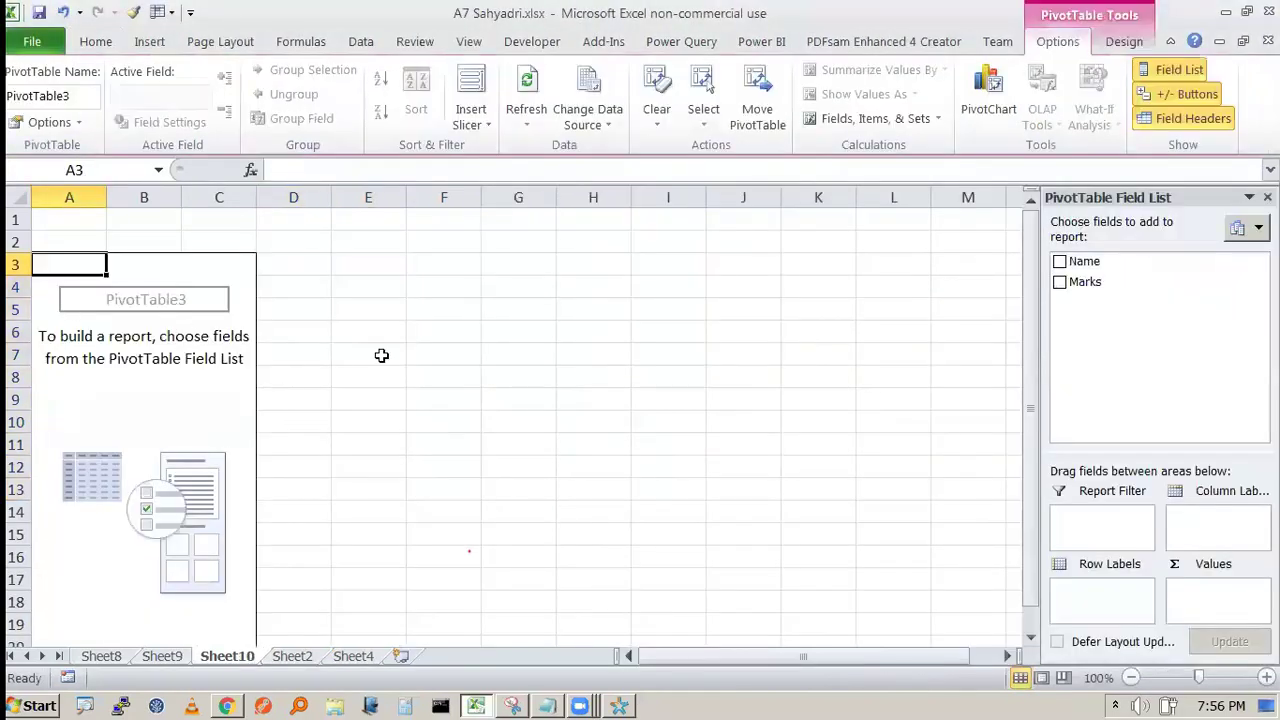
- Add the Marks field to both the Row Labels and Values areas of the new PivotTable
drag(1089, 283, 1121, 610)
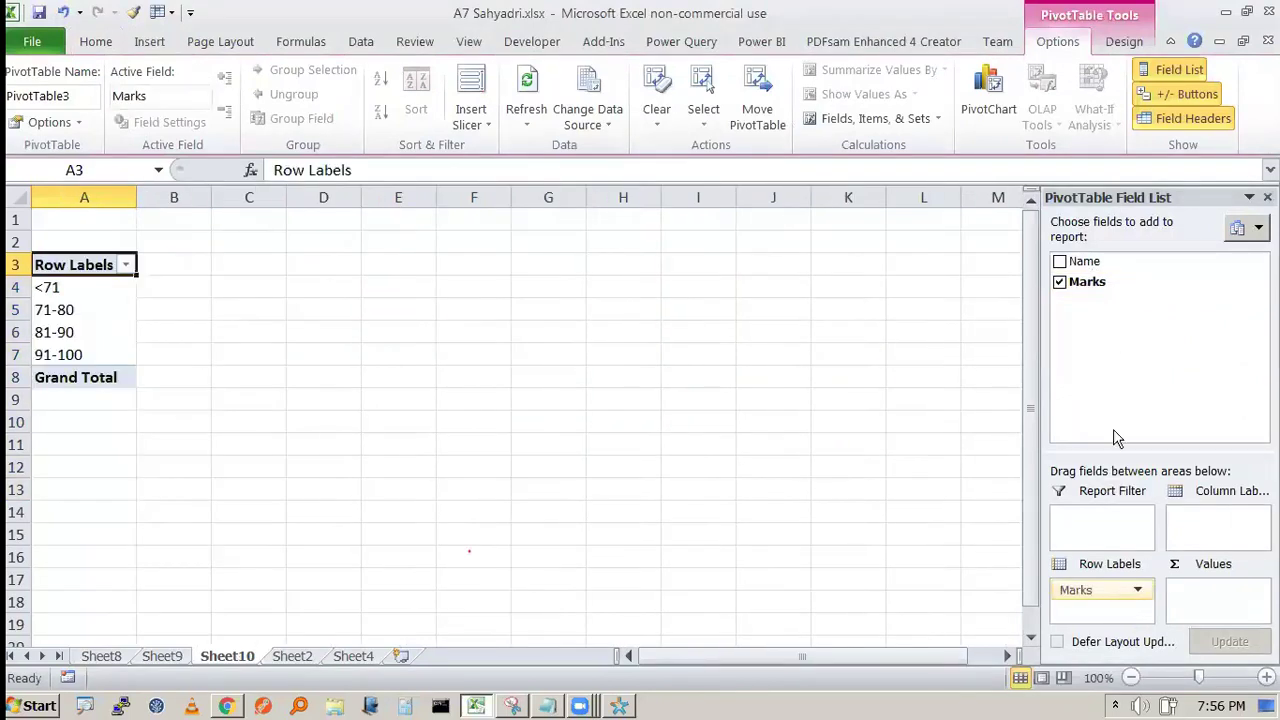
drag(1090, 282, 1229, 610)
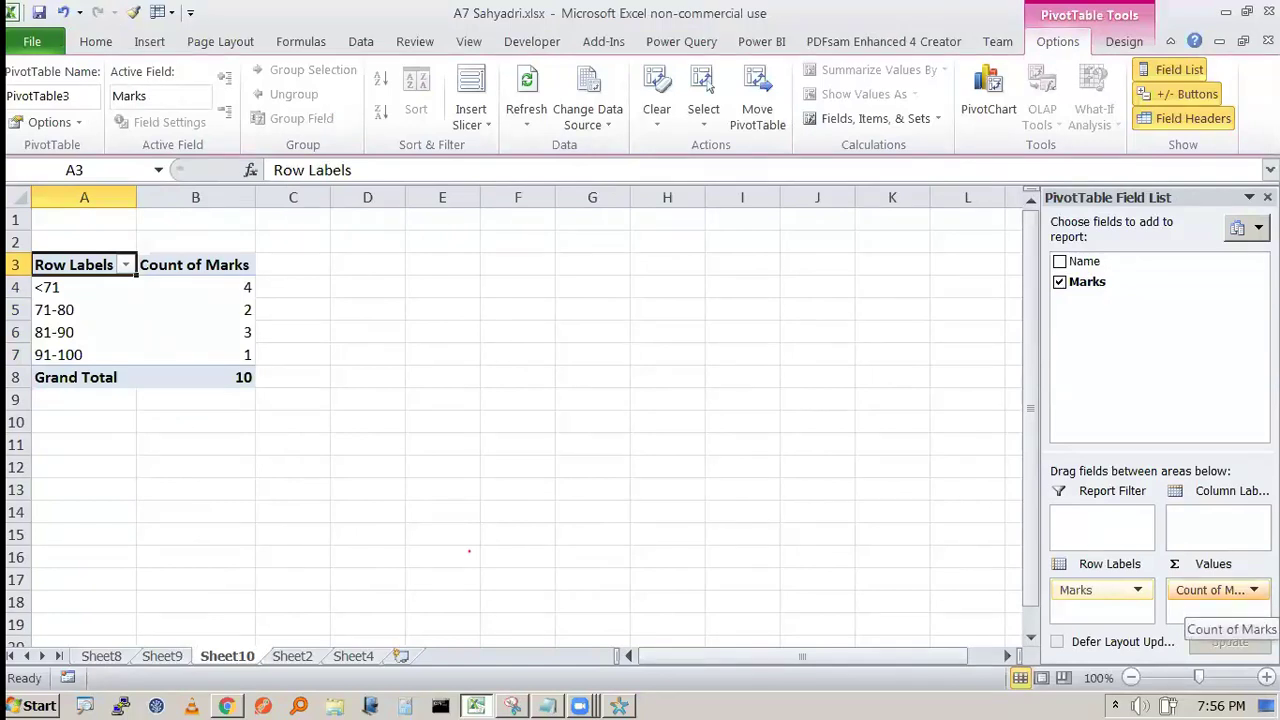
click(1256, 592)
click(1256, 592)
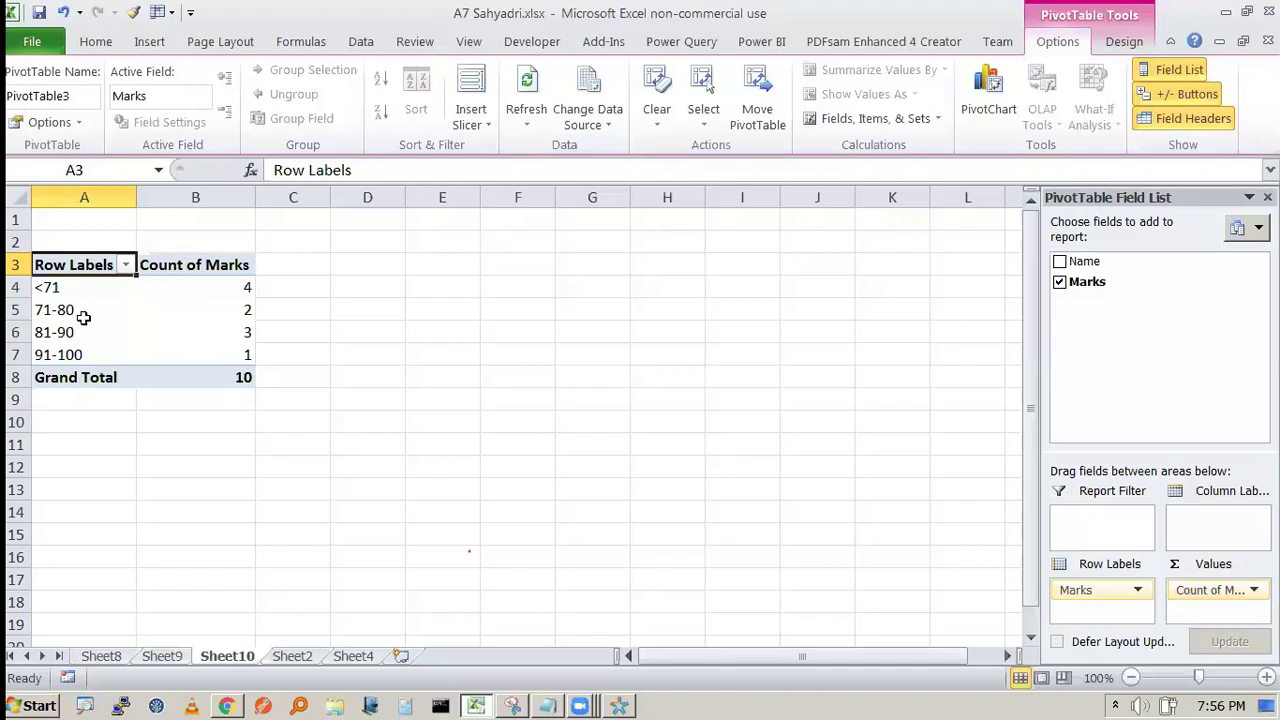
- Ungroup the Marks row labels of the Sheet10 PivotTable into individual marks
drag(83, 292, 85, 345)
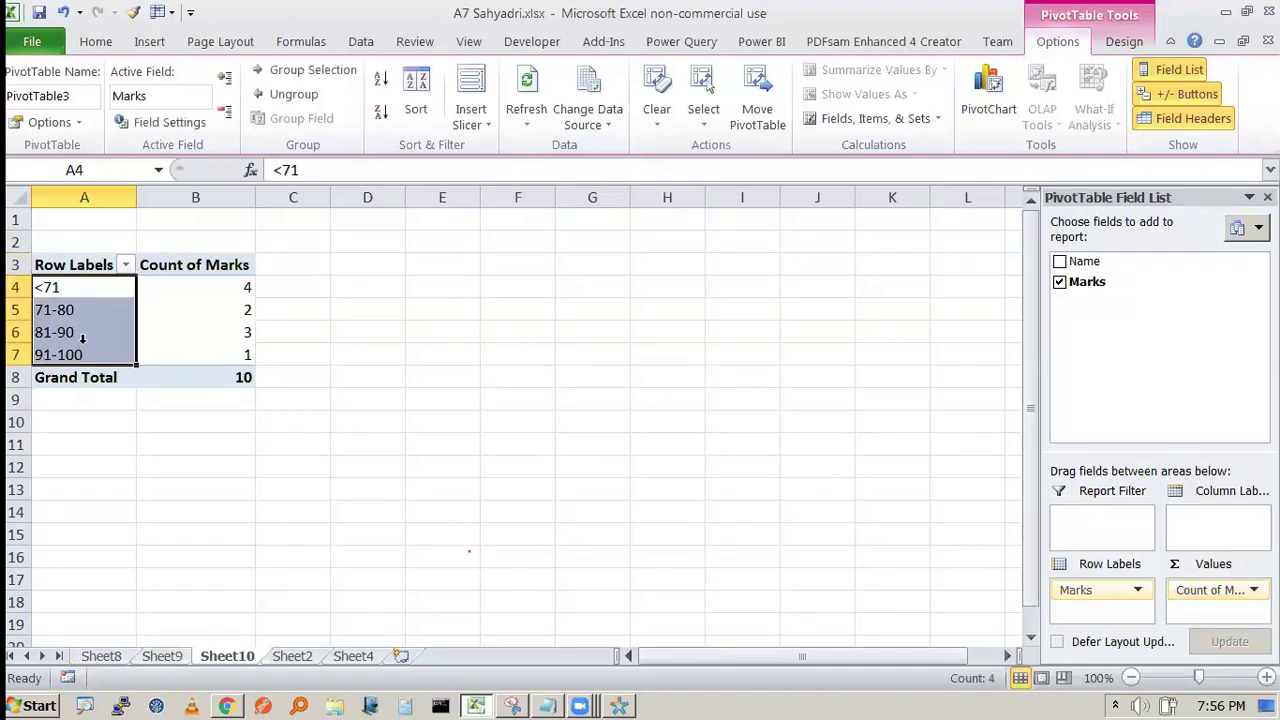
right_click(83, 338)
click(152, 488)
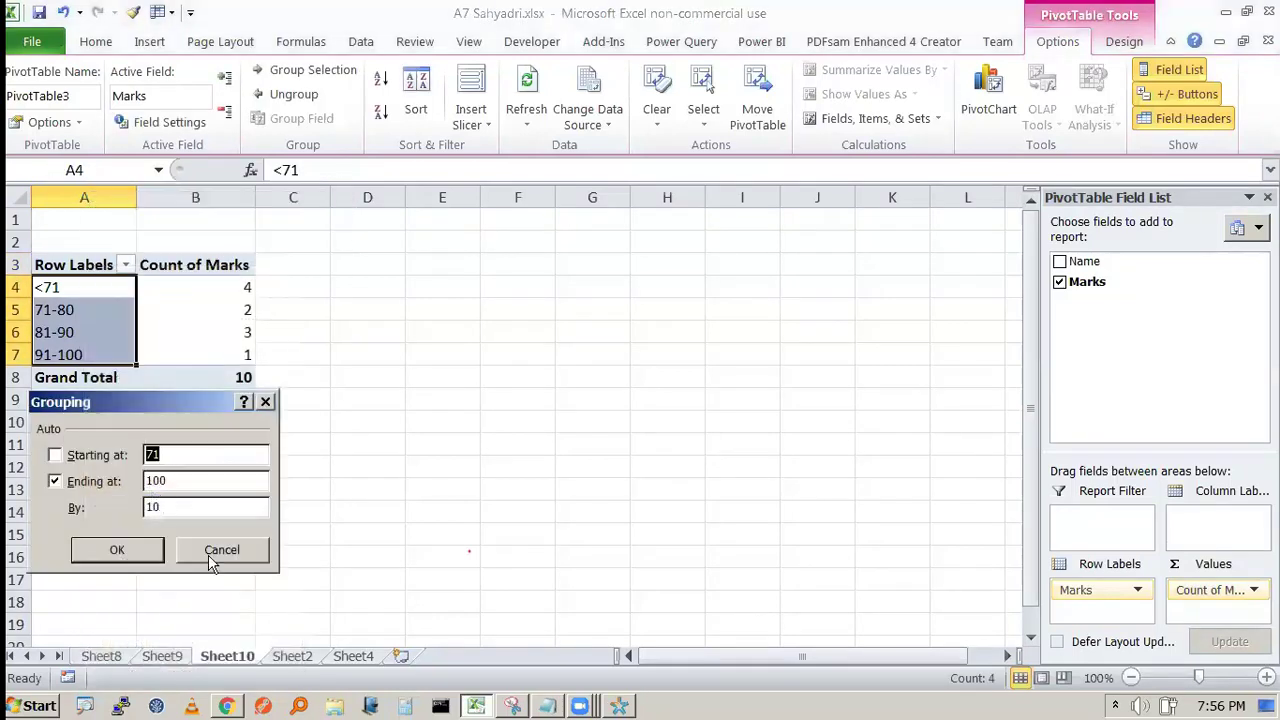
click(212, 552)
right_click(100, 330)
click(166, 508)
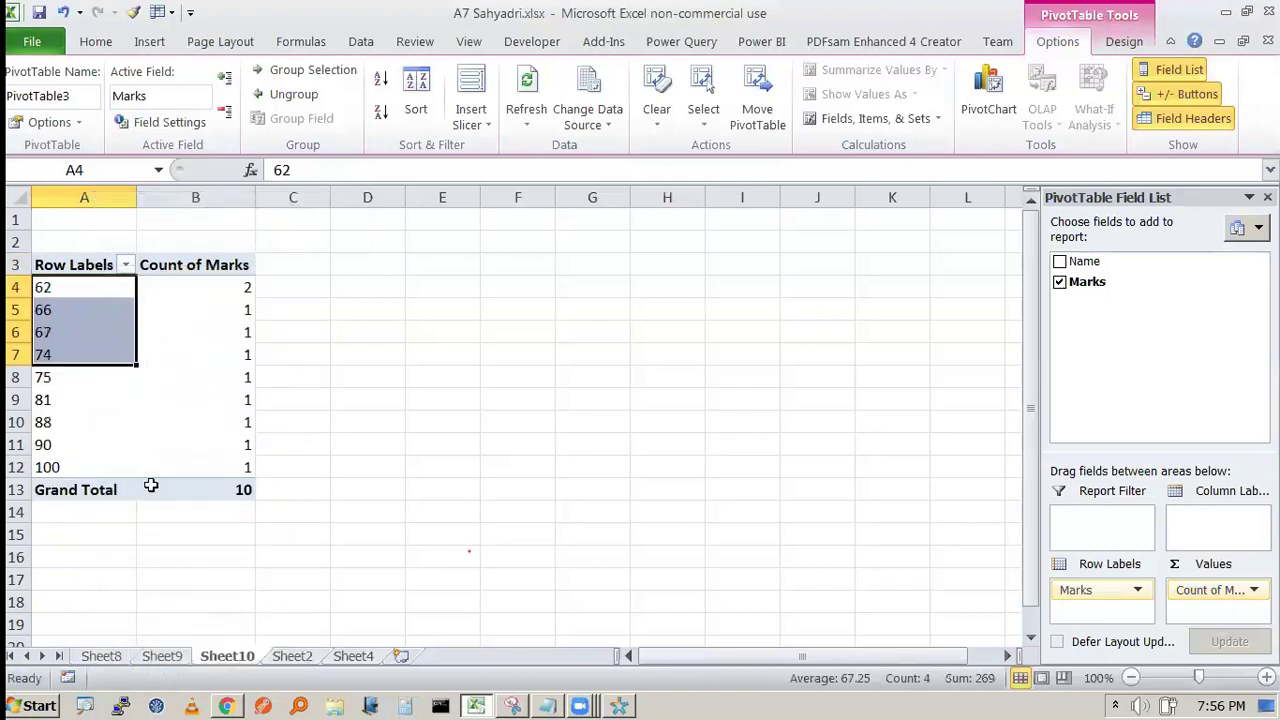
click(206, 358)
right_click(70, 289)
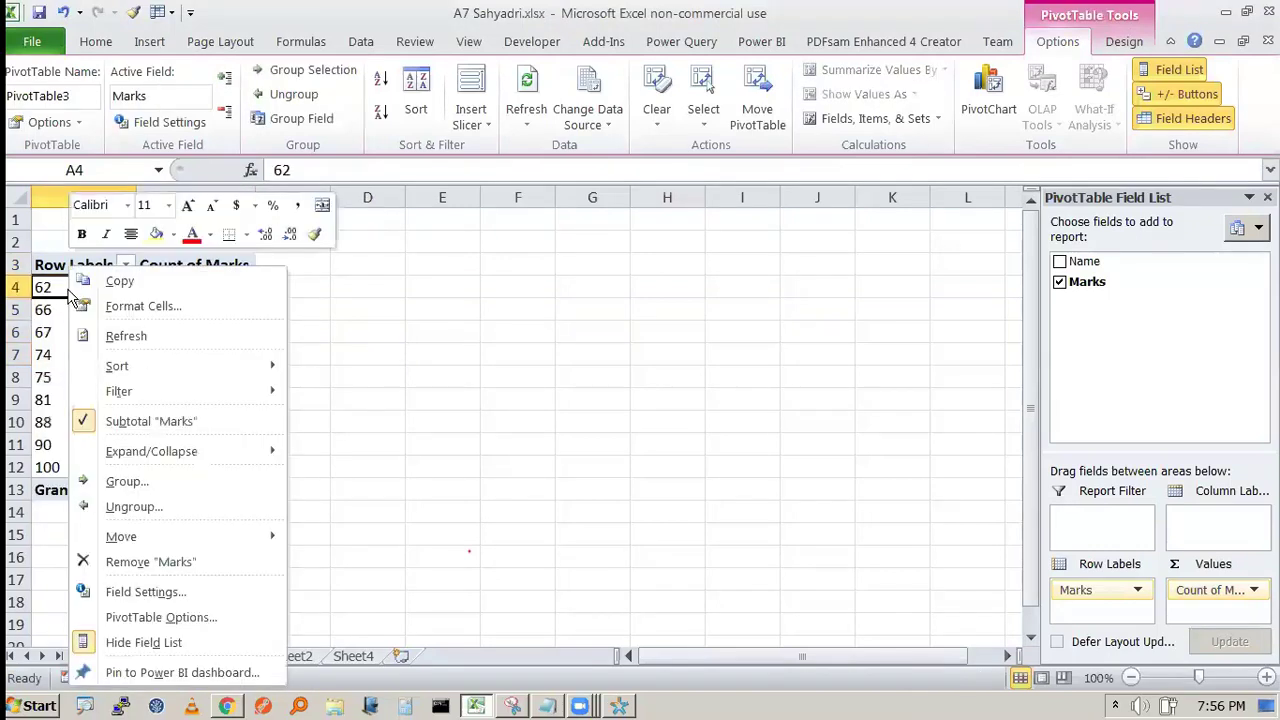
key(Escape)
- Summarize the PivotTable's Marks value field by Sum
click(1210, 590)
click(1200, 567)
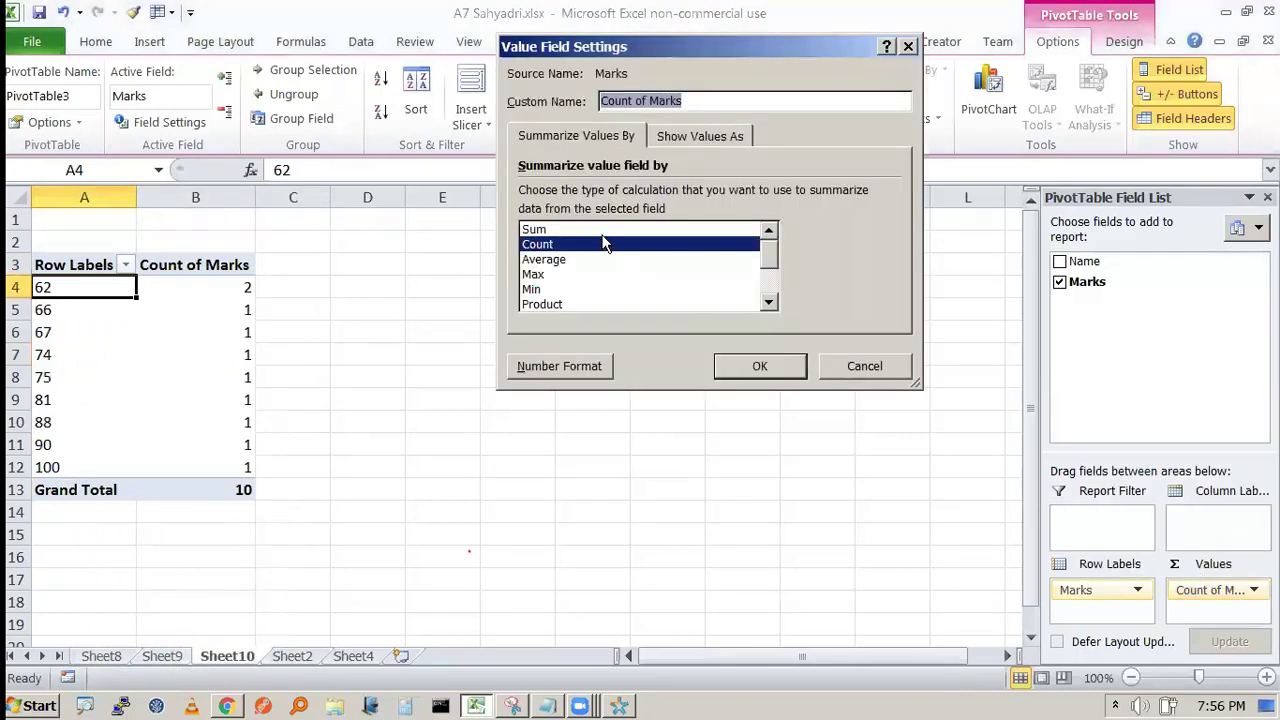
click(605, 232)
click(760, 367)
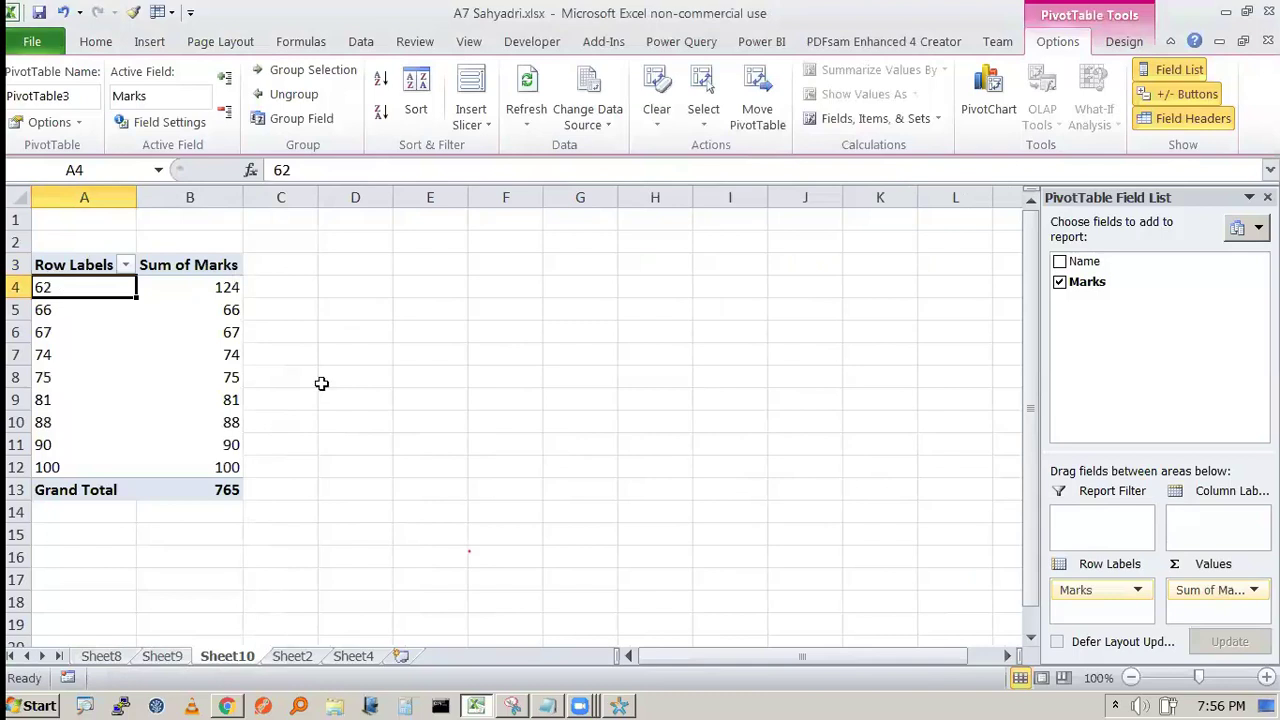
click(1252, 590)
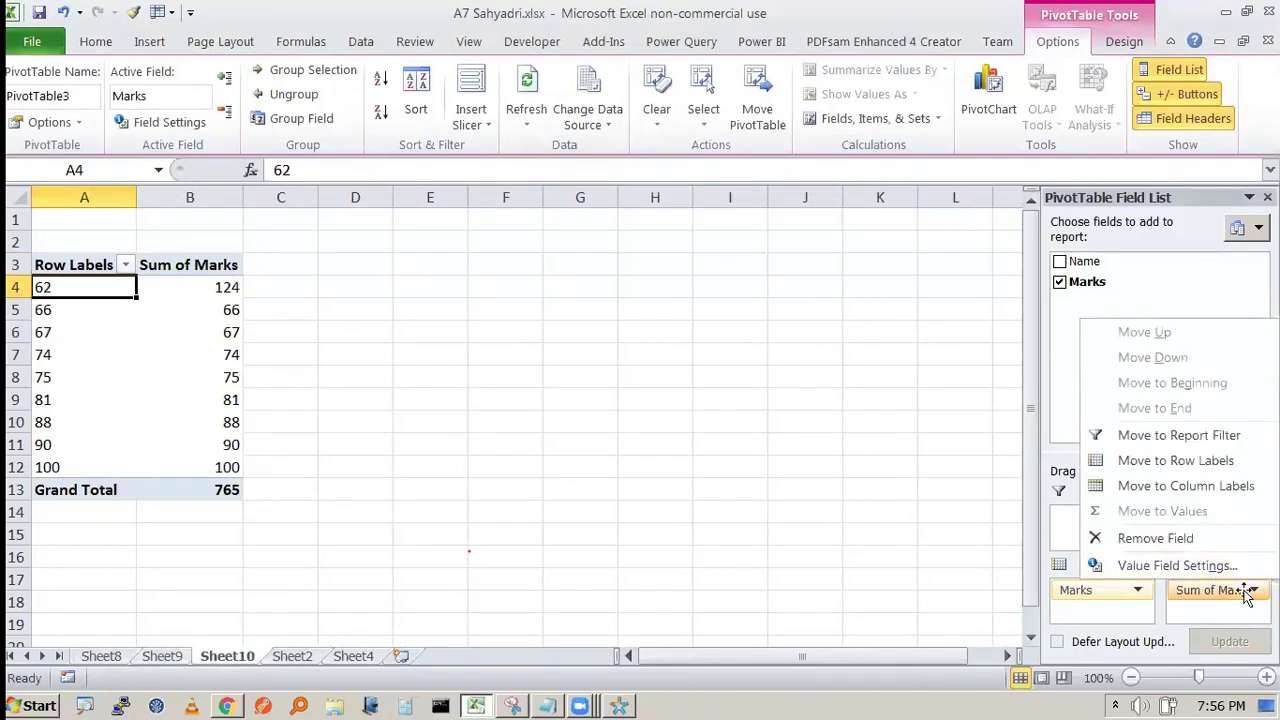
click(1131, 218)
click(1128, 40)
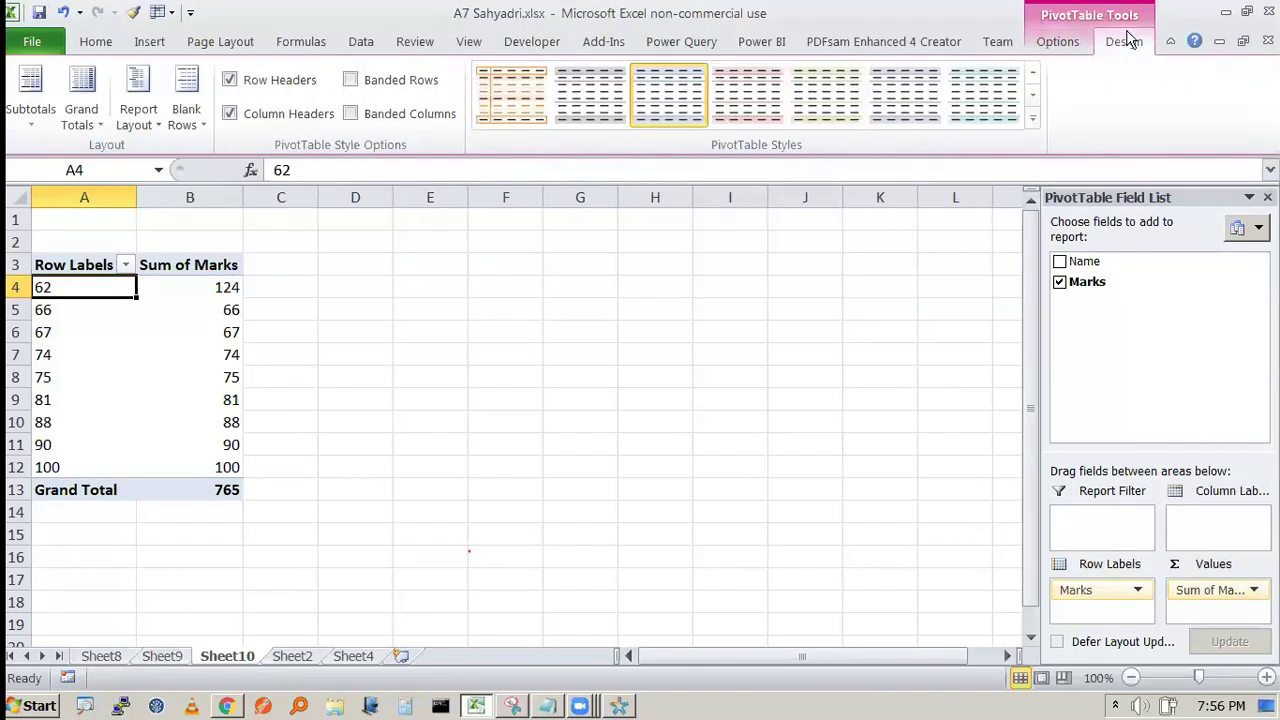
click(1080, 40)
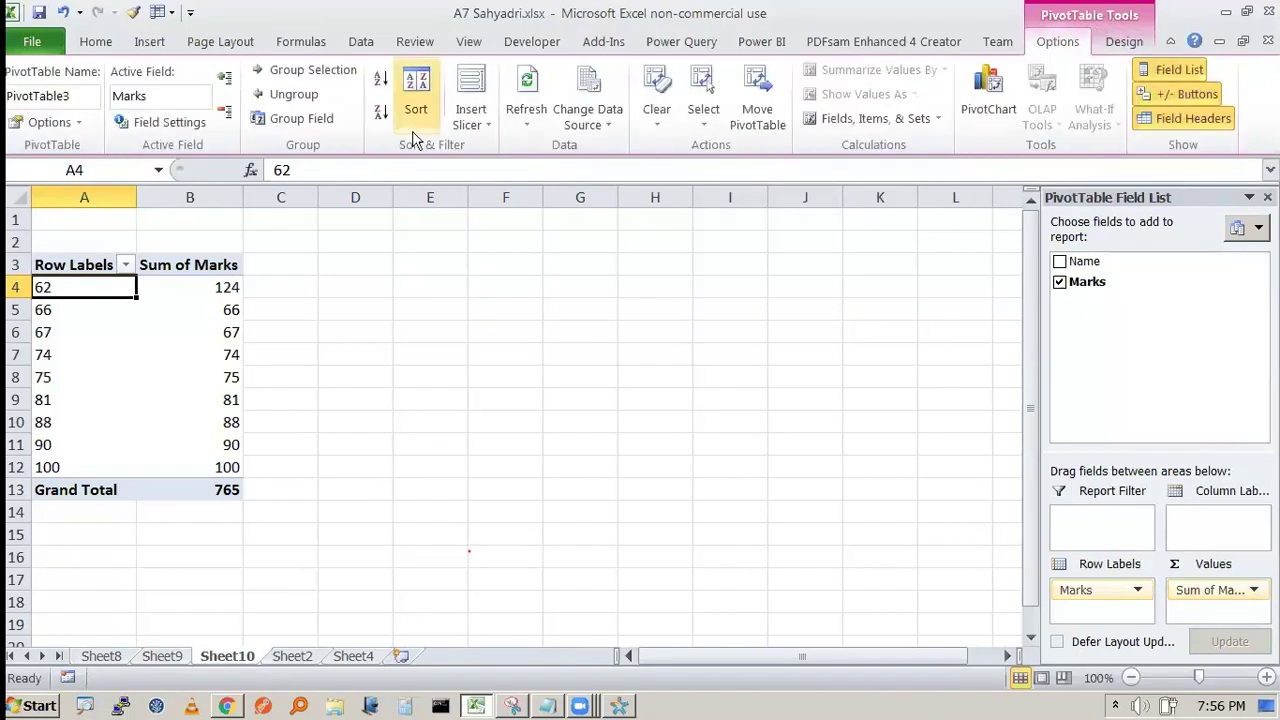
click(308, 124)
click(790, 284)
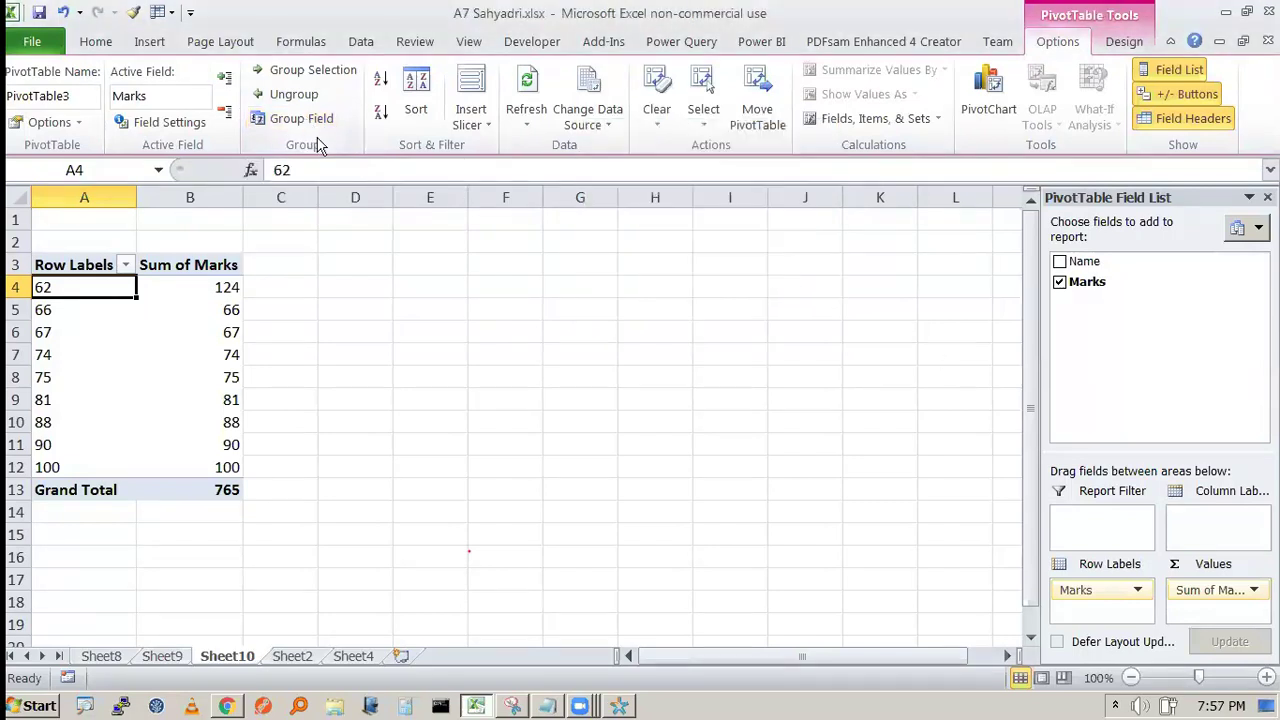
- Set the subtotals of the Marks row field to Custom with the Count function
click(180, 122)
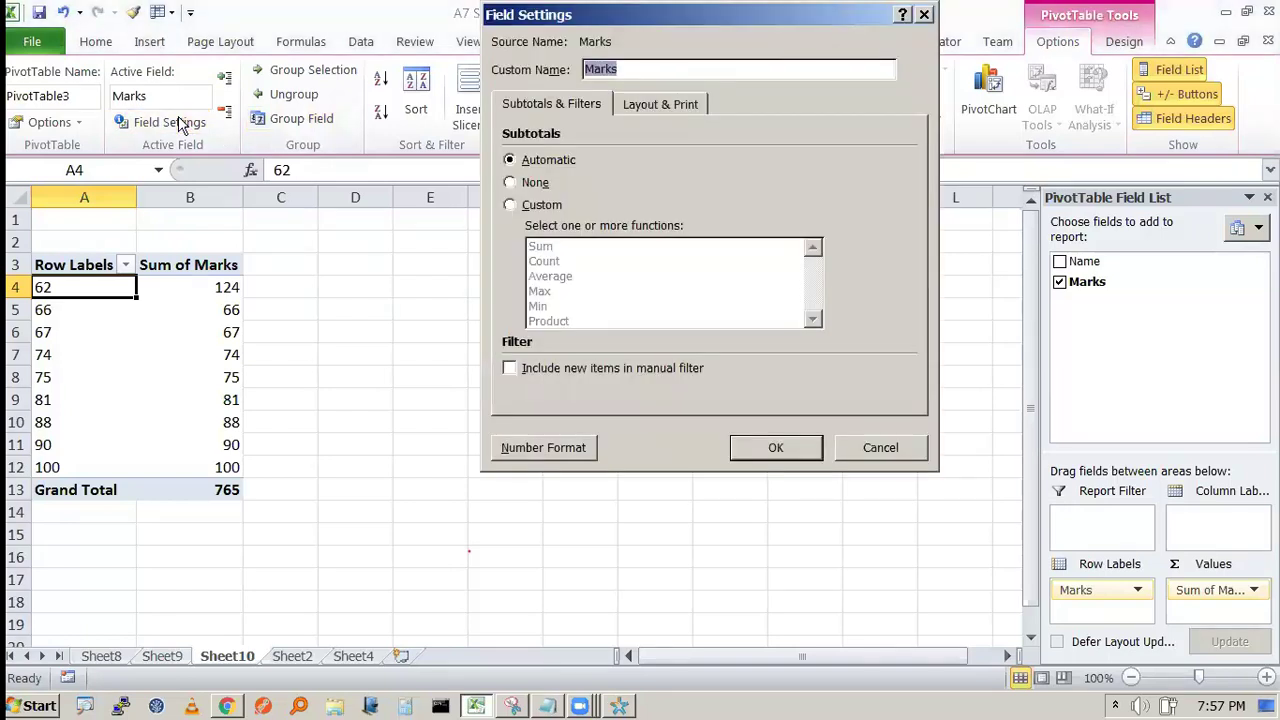
click(546, 208)
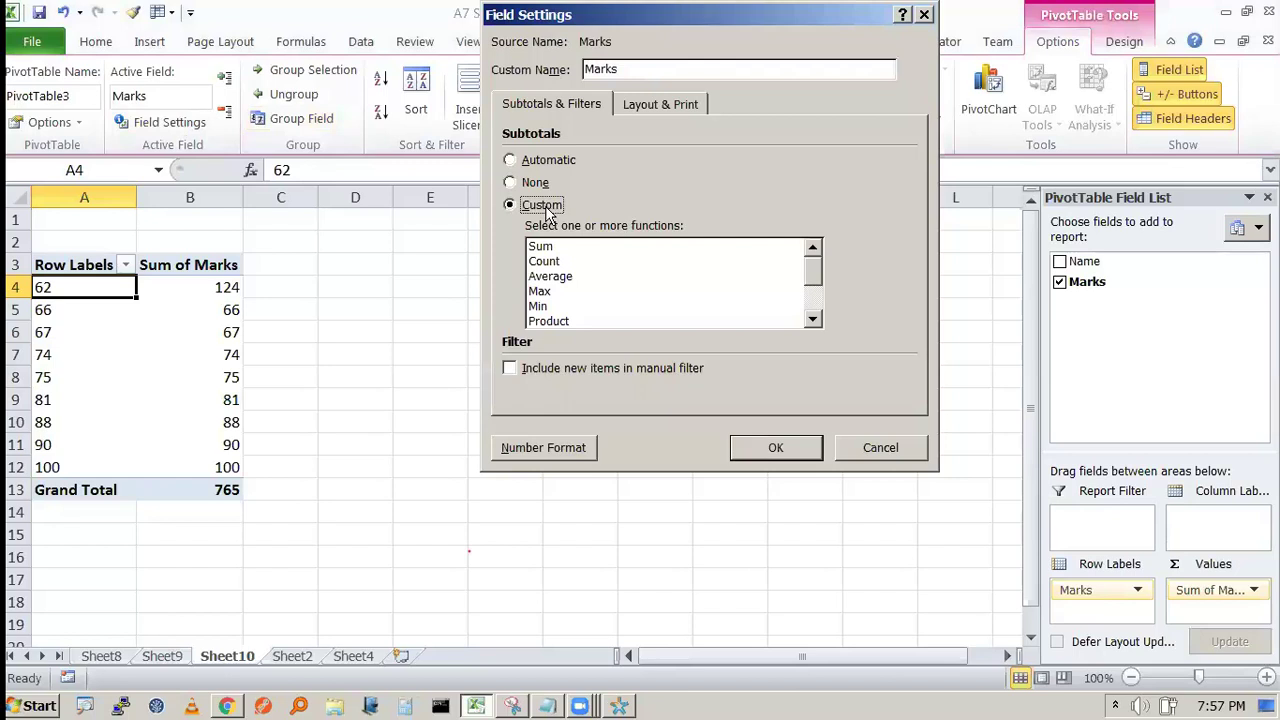
click(566, 263)
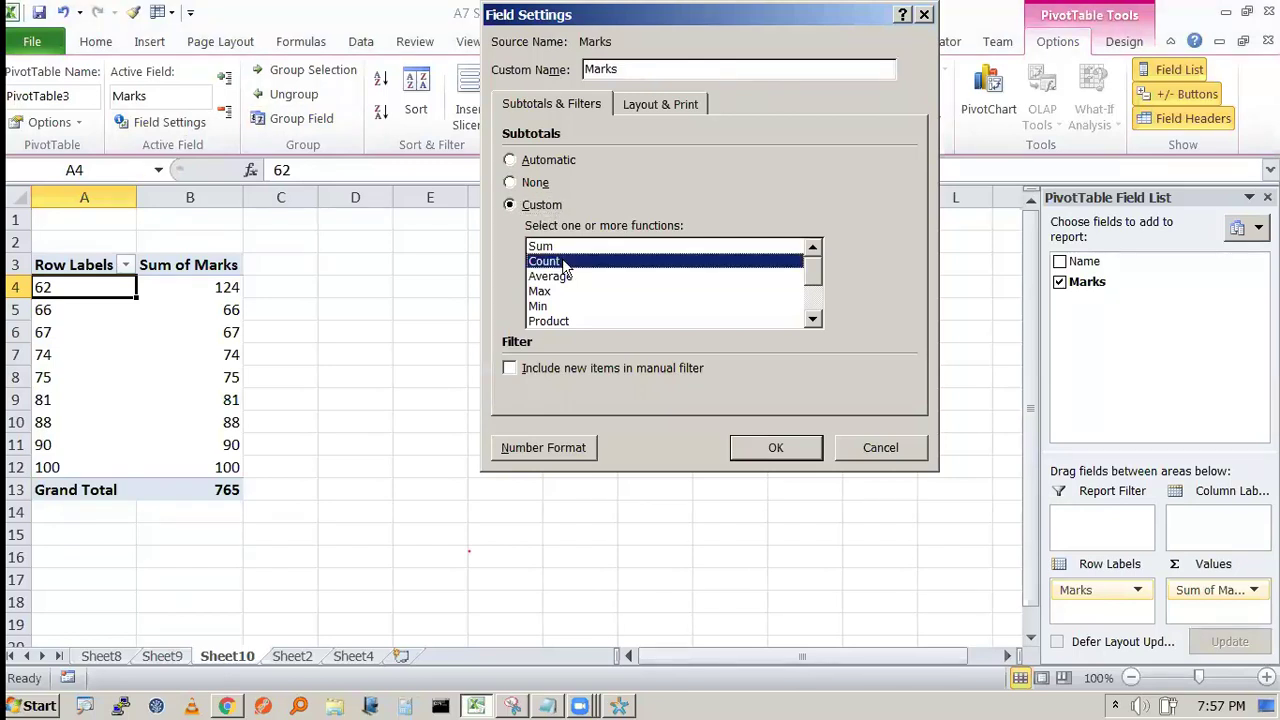
click(773, 447)
click(170, 289)
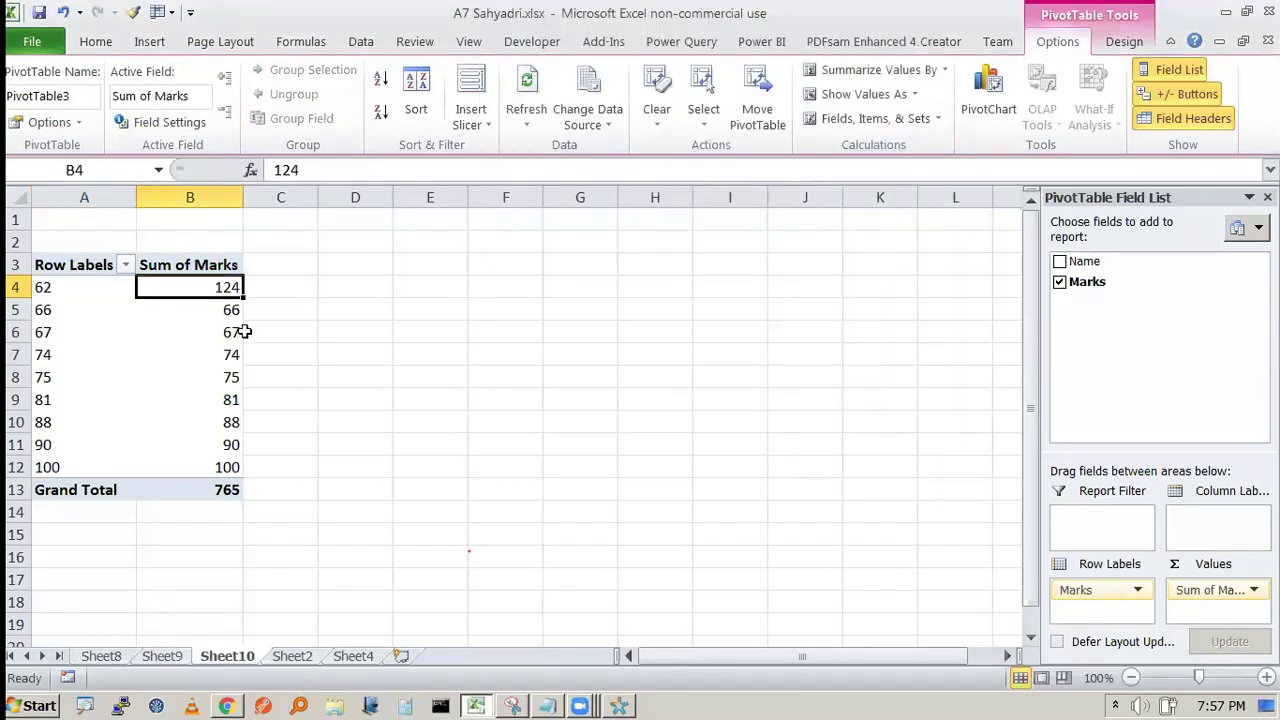
click(170, 121)
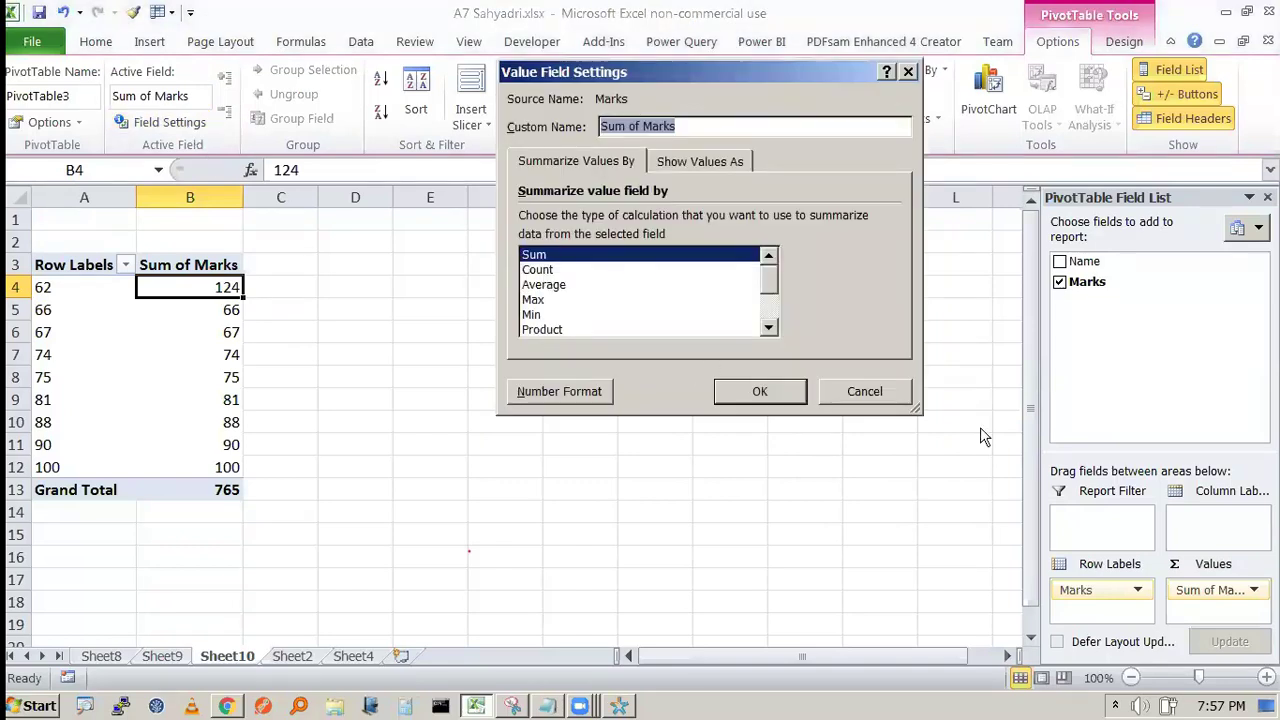
click(863, 391)
click(430, 264)
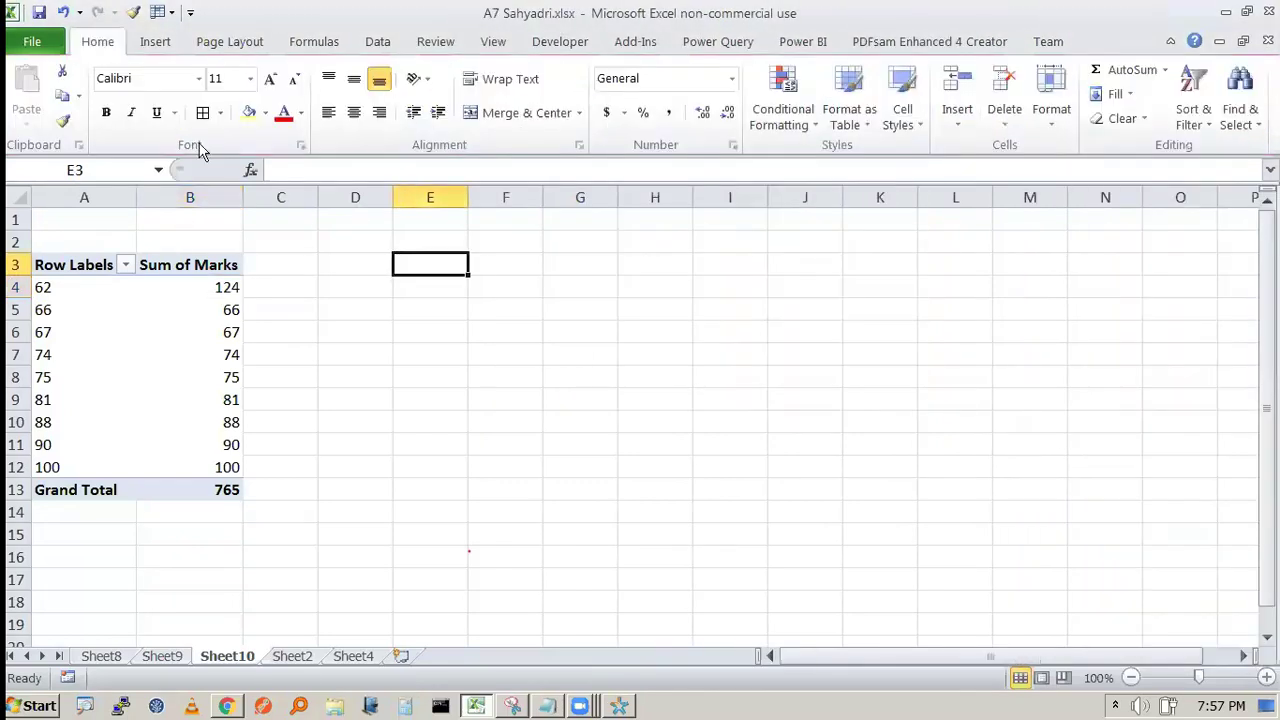
- Summarize the Sum of Marks value field by Count in its value field settings
click(208, 265)
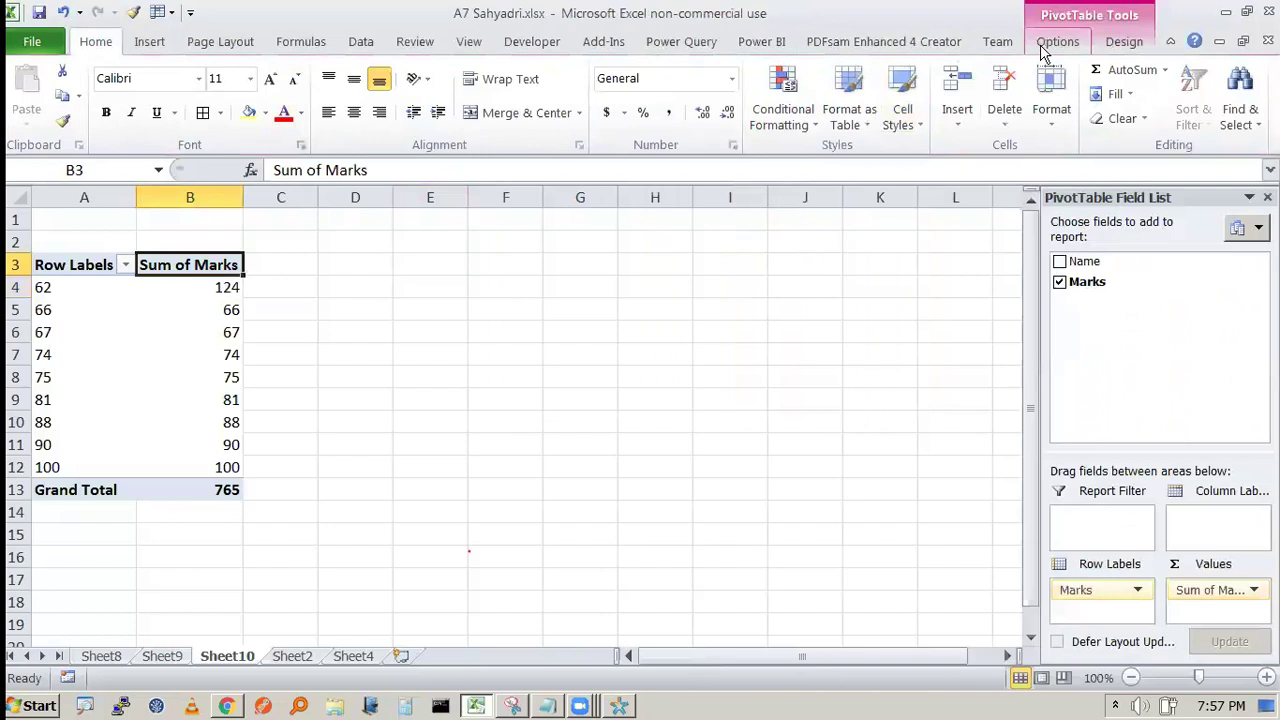
click(1055, 42)
click(200, 288)
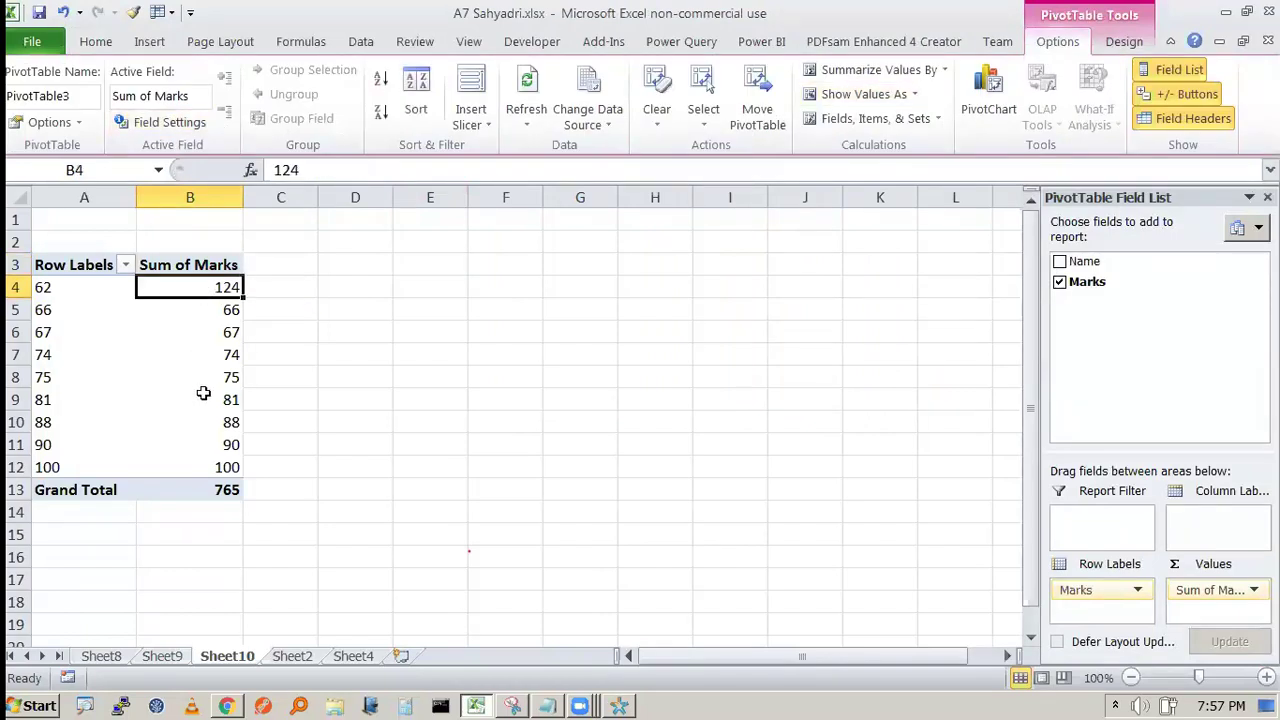
click(328, 323)
click(200, 286)
click(170, 122)
click(575, 270)
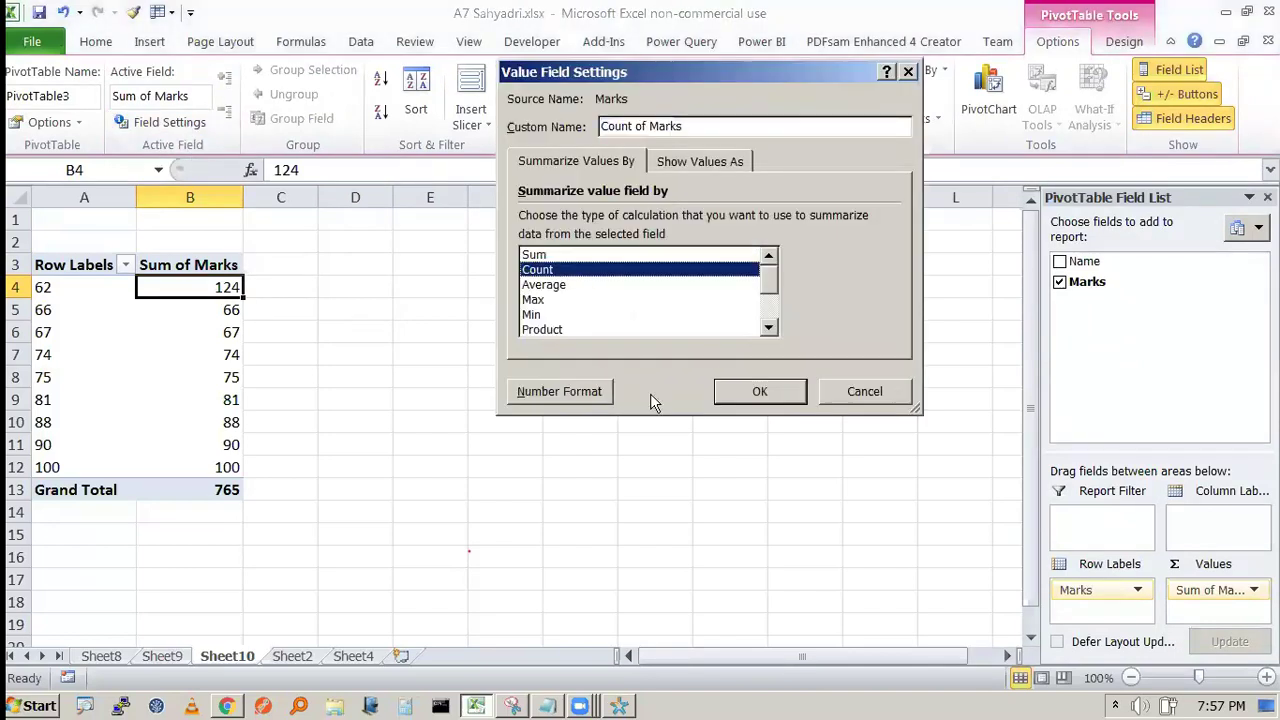
click(757, 399)
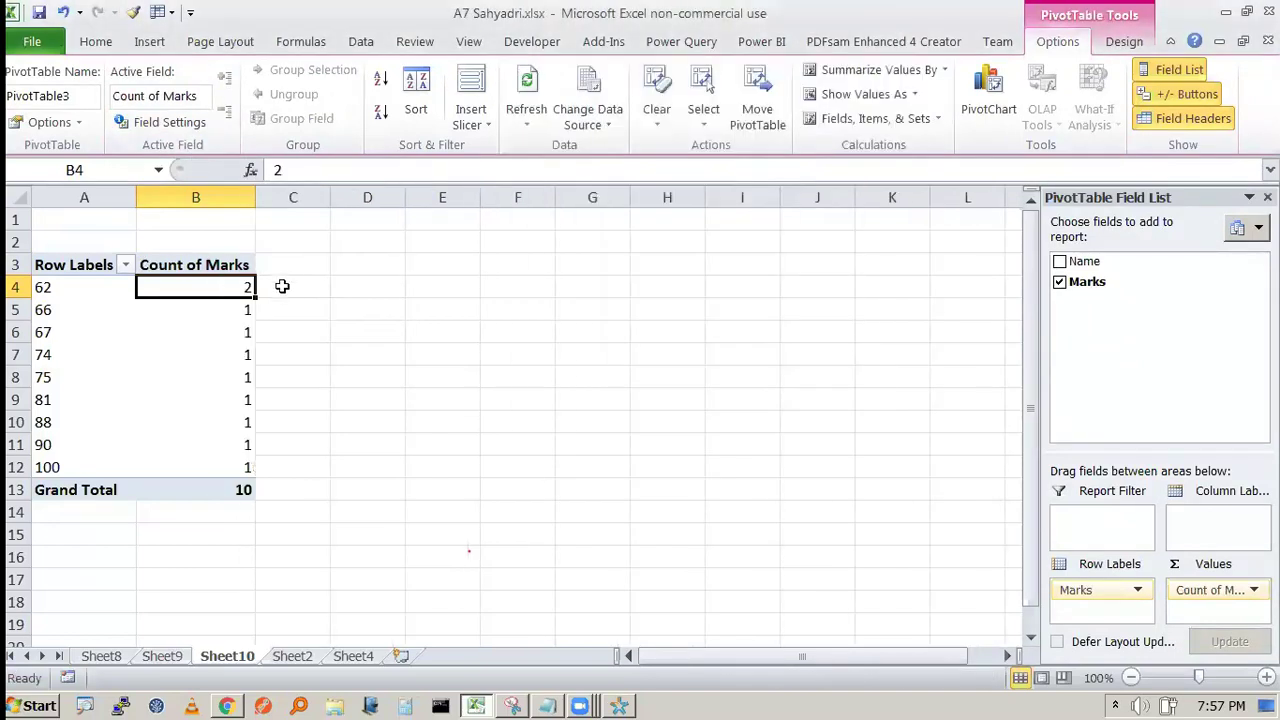
- Give the Count of Marks value field the custom name Frequency
click(172, 262)
double_click(166, 271)
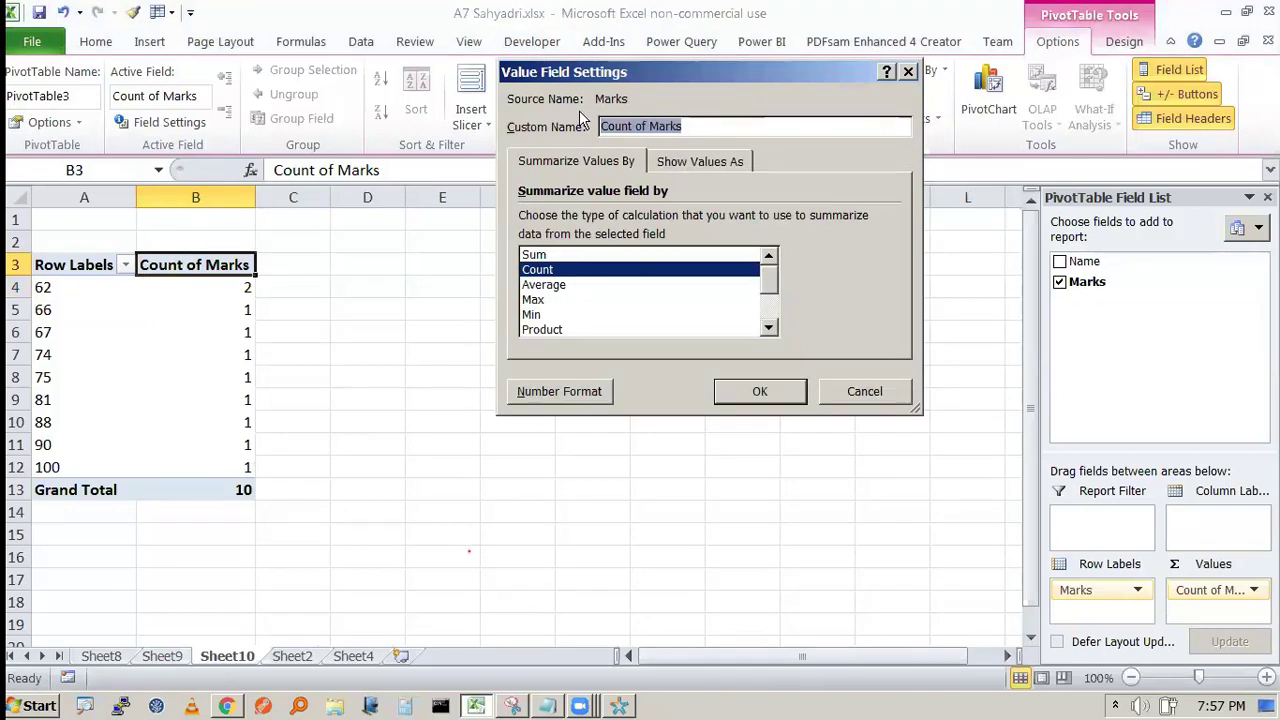
text(Frequency)
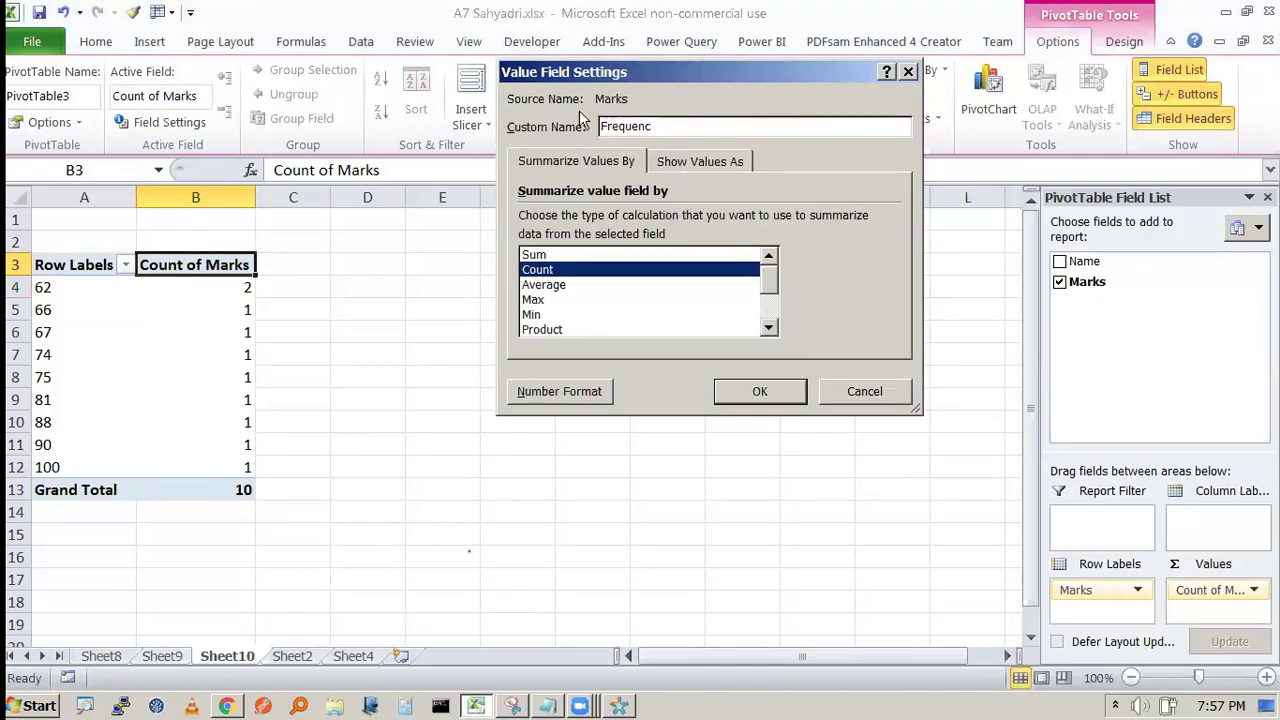
click(762, 393)
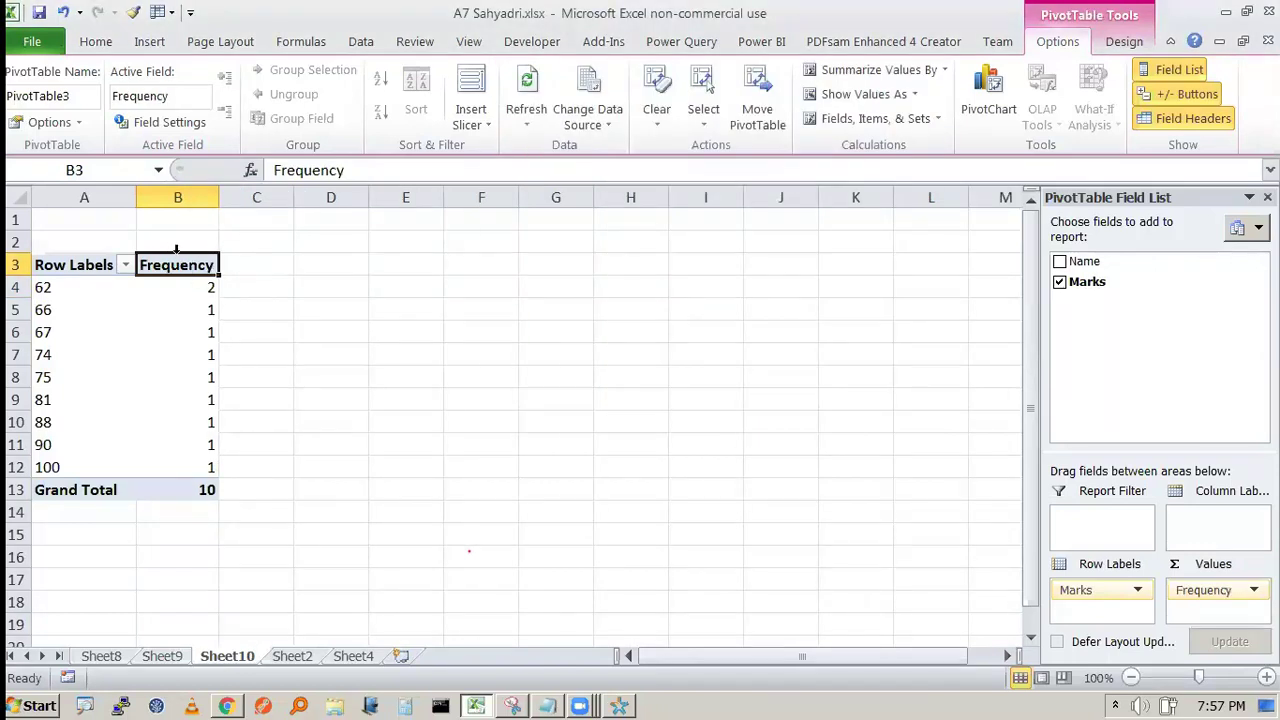
- Group the PivotTable's Marks row labels starting at 71 and ending at 100, in intervals of 10
right_click(55, 310)
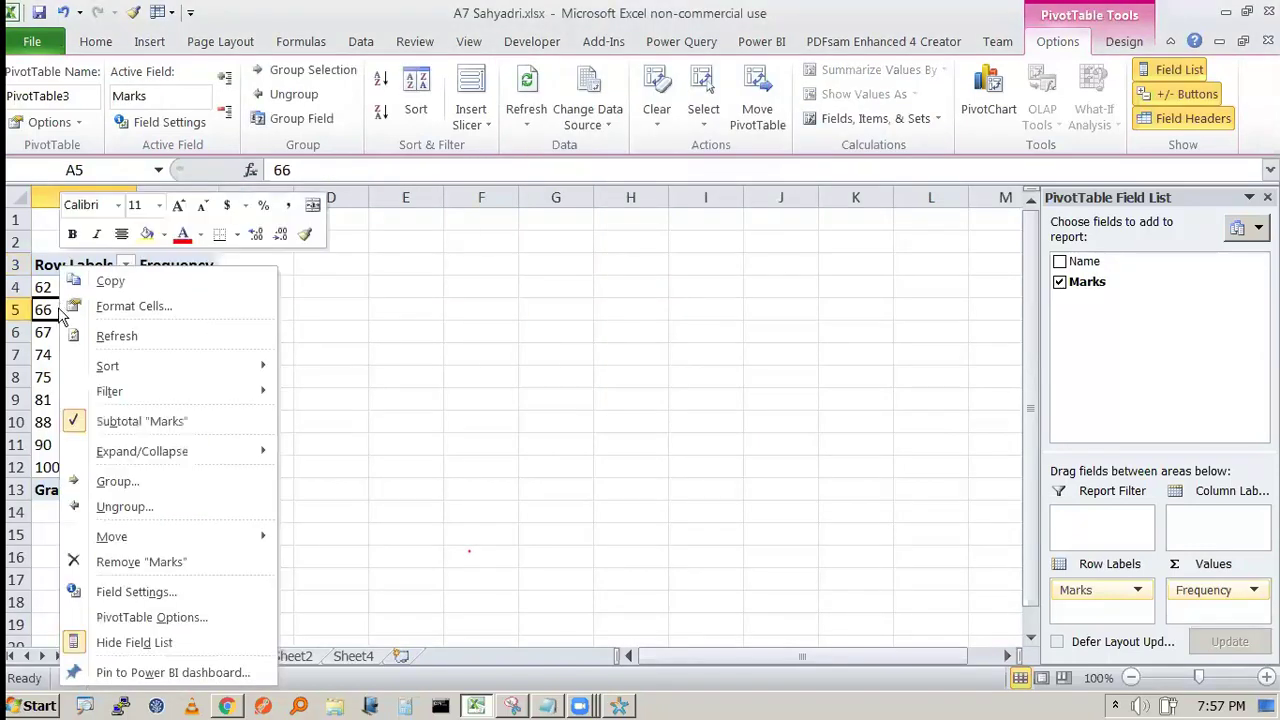
click(131, 484)
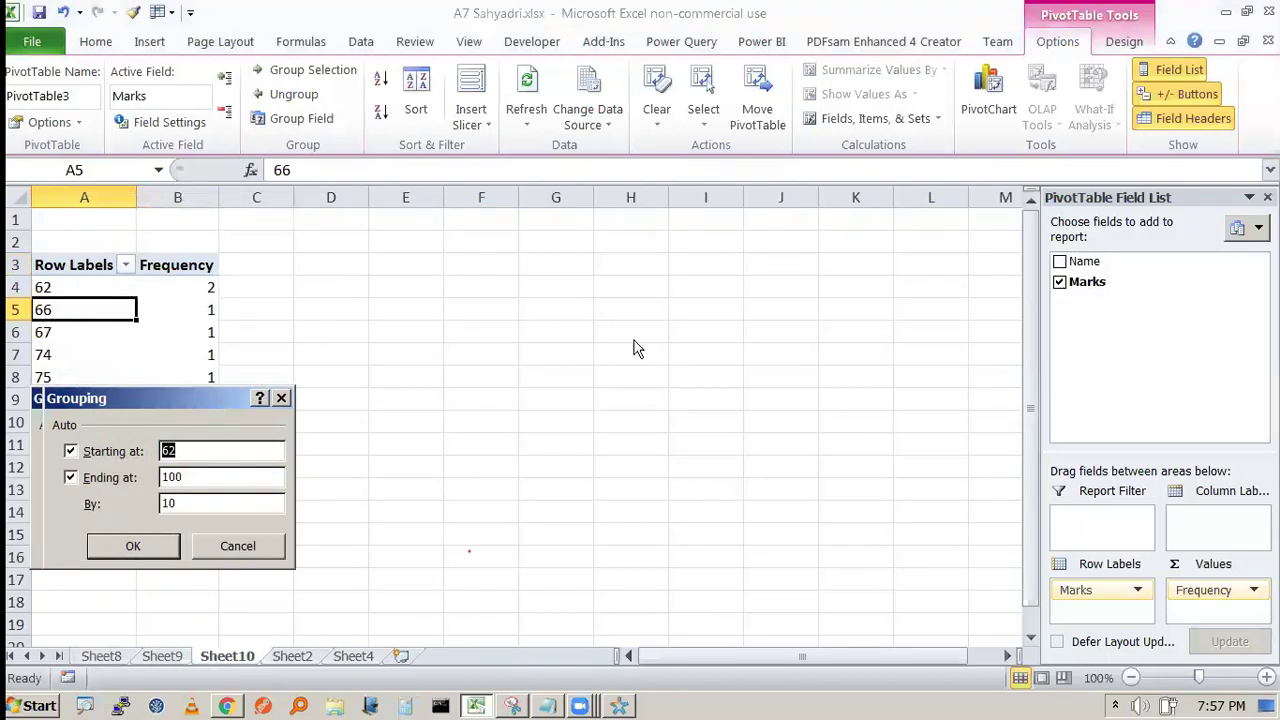
click(537, 371)
text(71)
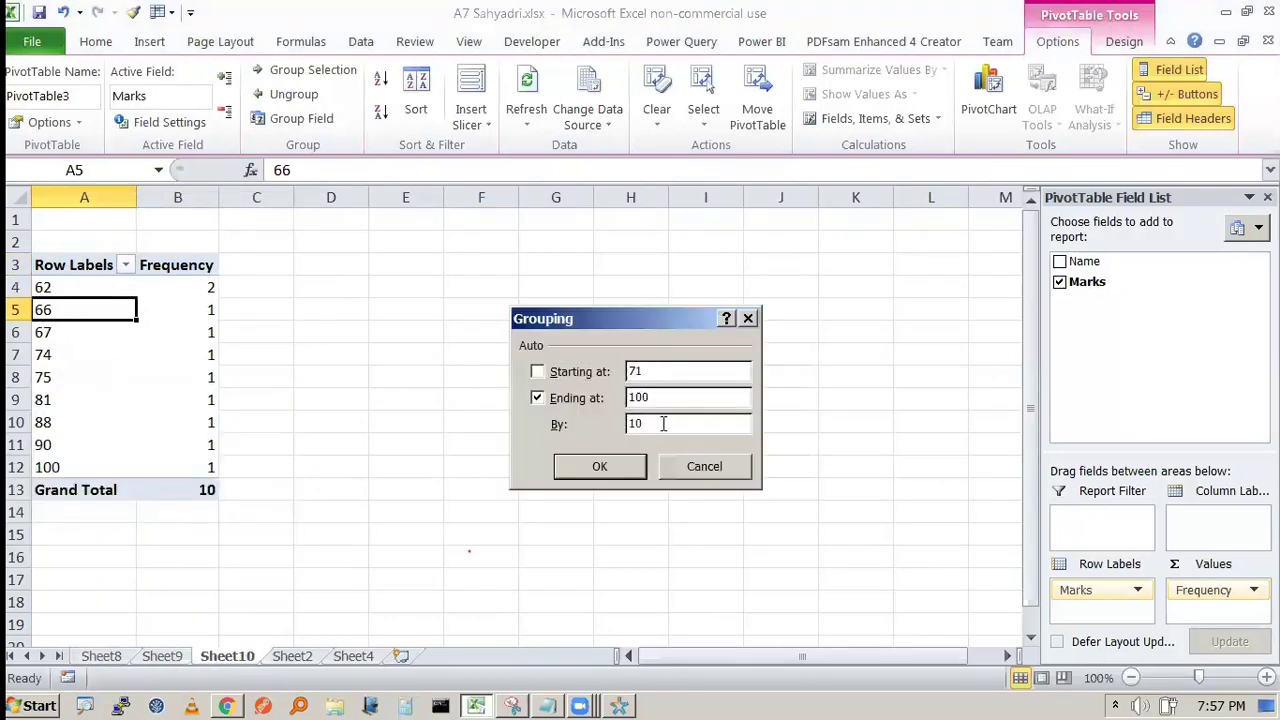
click(601, 466)
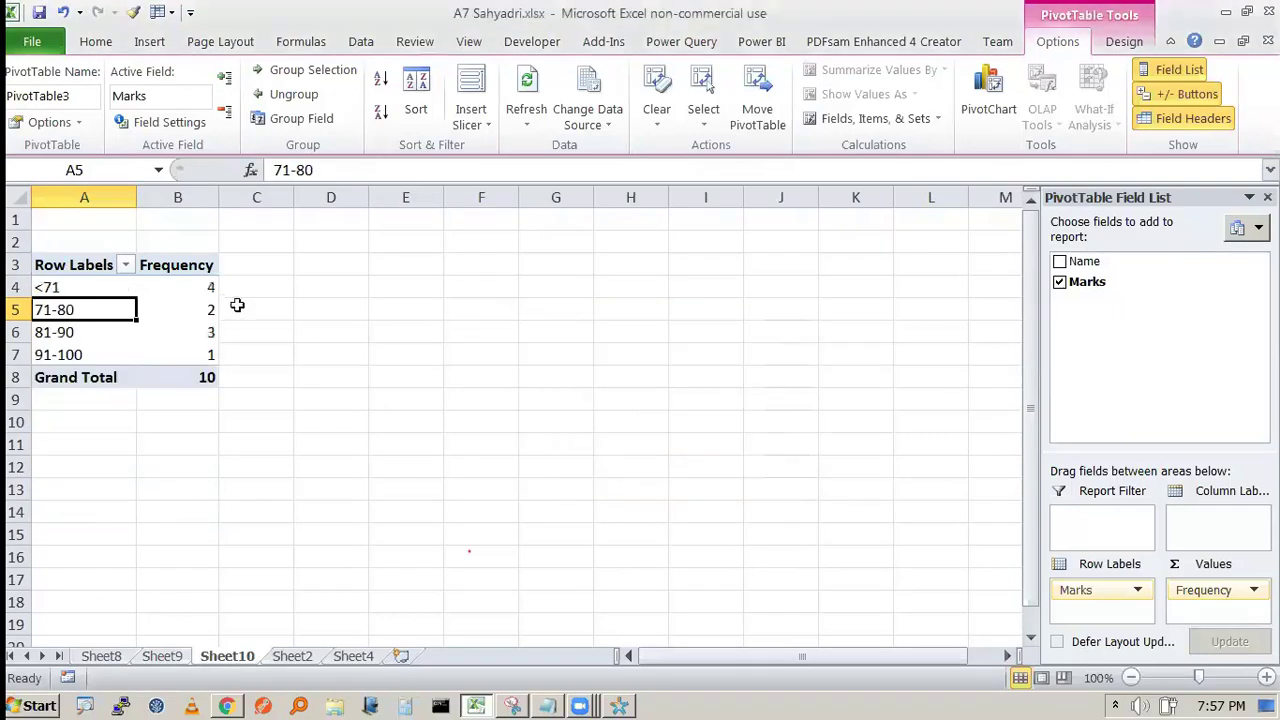
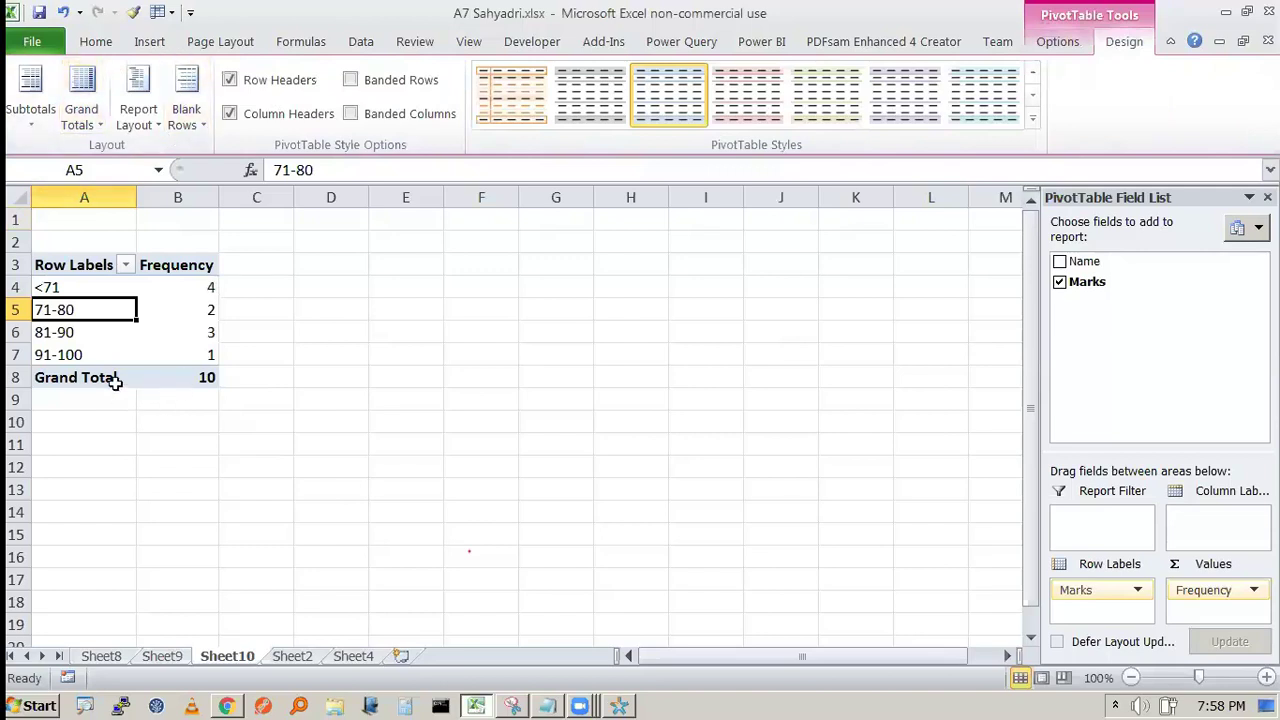
- Turn off the PivotTable's grand totals for rows and columns, and show all subtotals at the bottom of each group
click(96, 128)
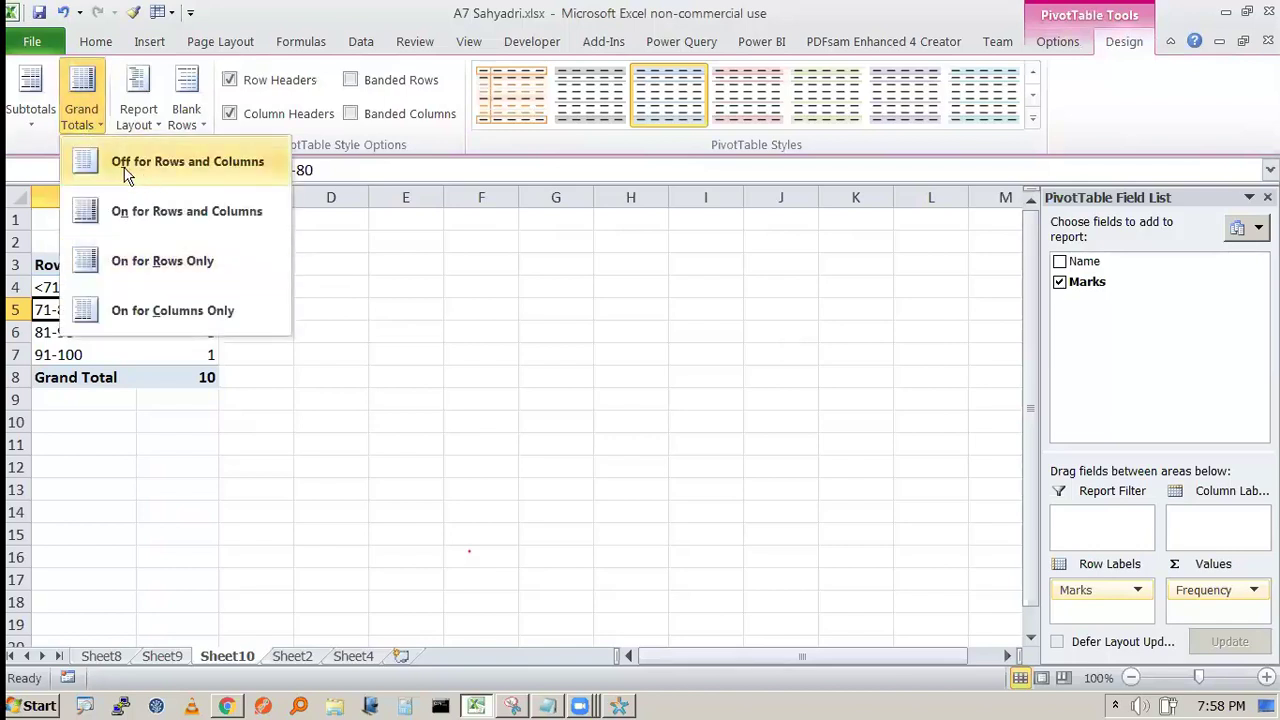
click(245, 170)
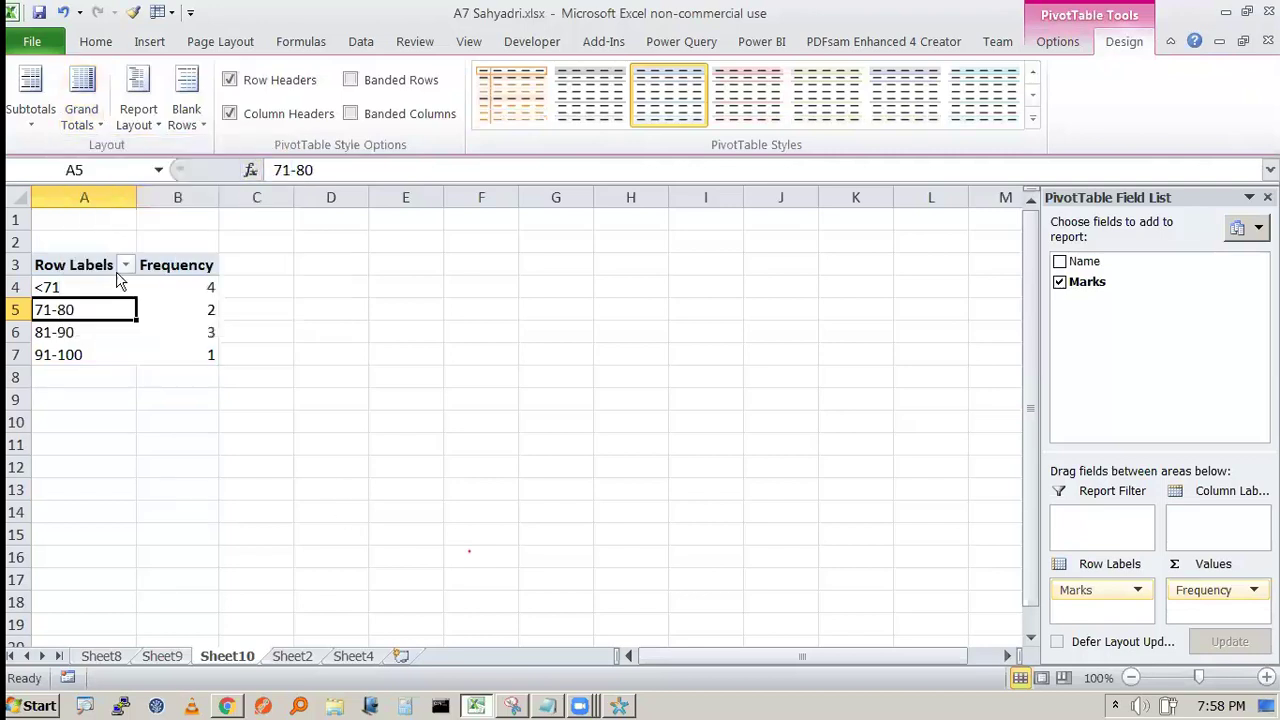
click(32, 110)
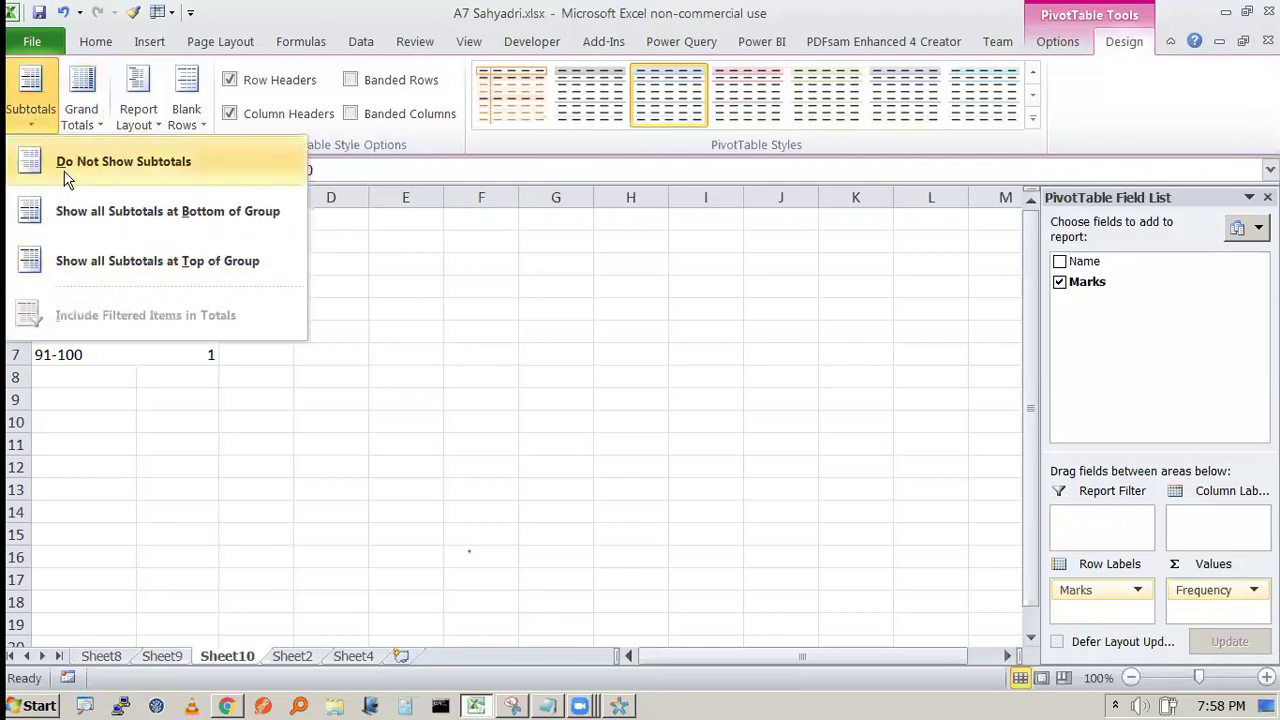
click(70, 215)
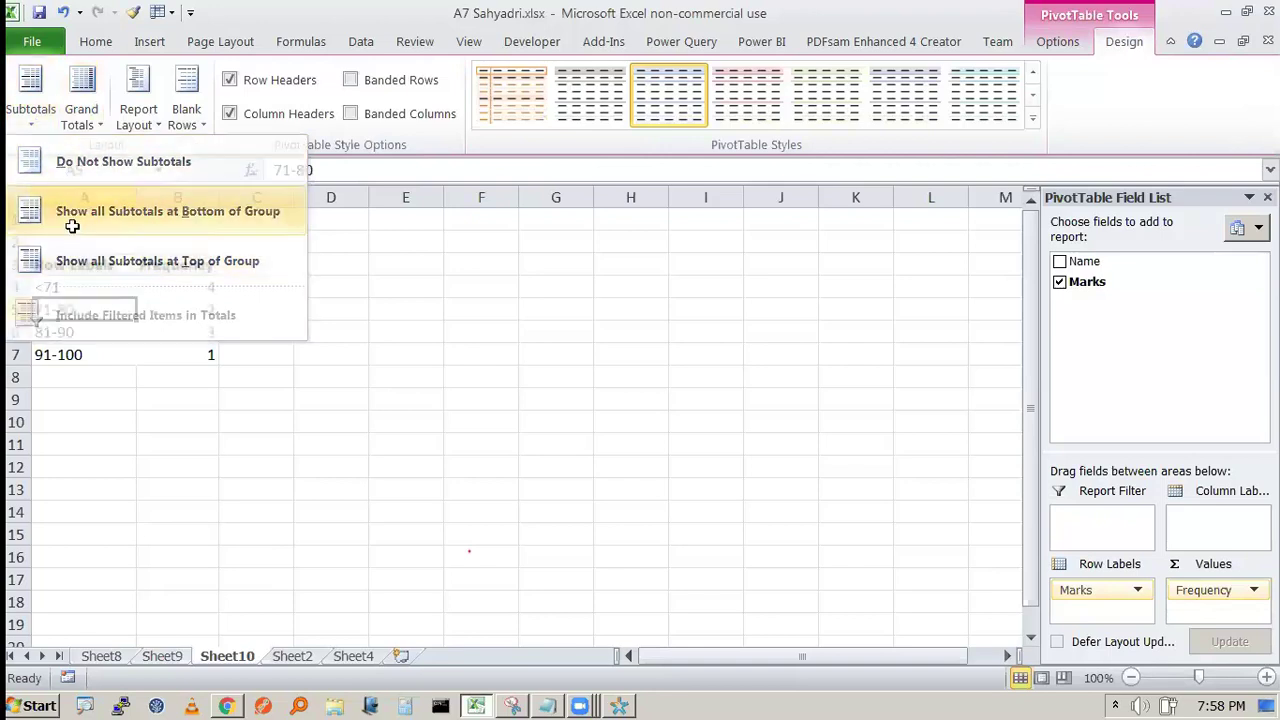
click(36, 122)
- Try inserting a blank line after each PivotTable item, and remove the blank lines again
click(186, 112)
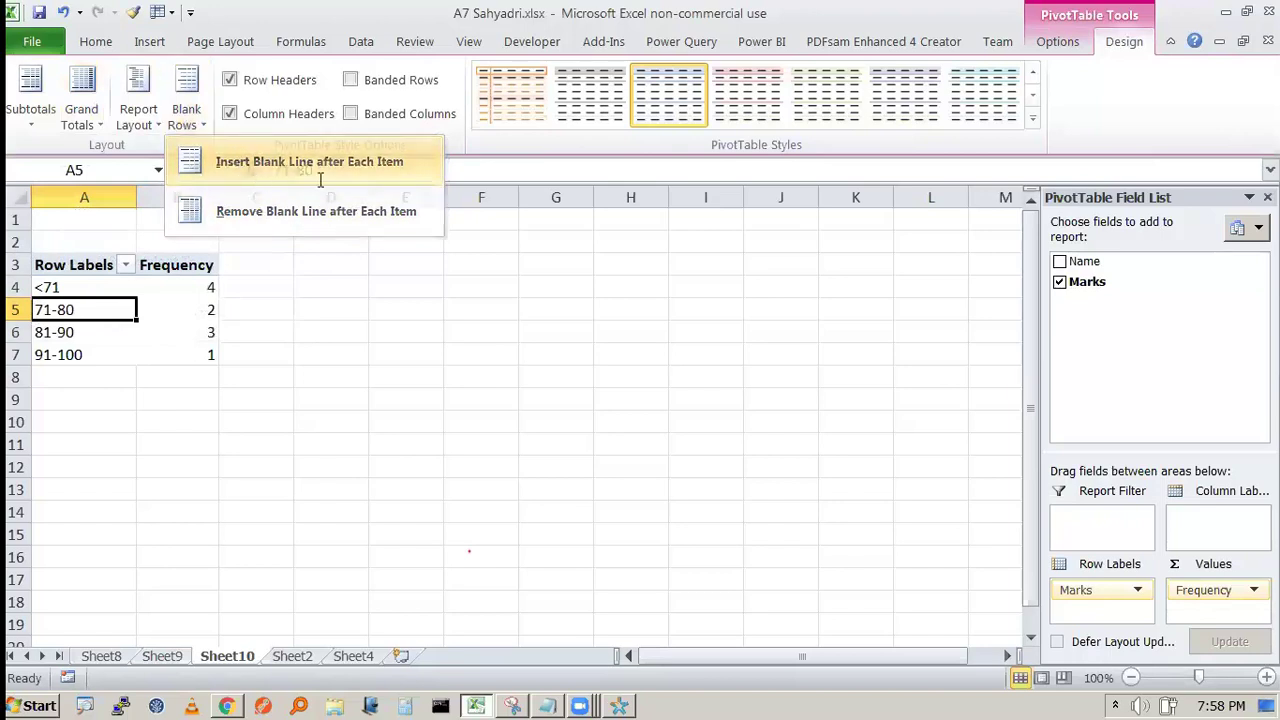
click(240, 186)
click(182, 118)
click(270, 212)
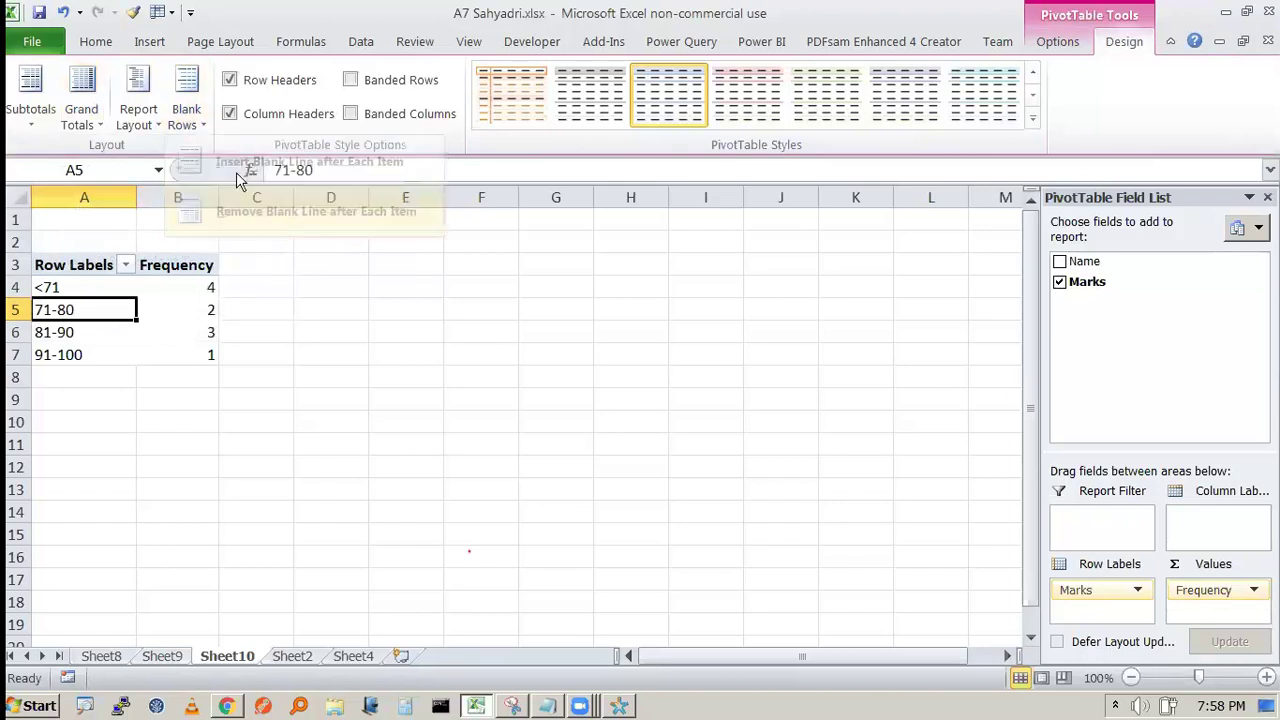
- Try the Compact Form and Outline Form report layouts on the PivotTable
click(138, 110)
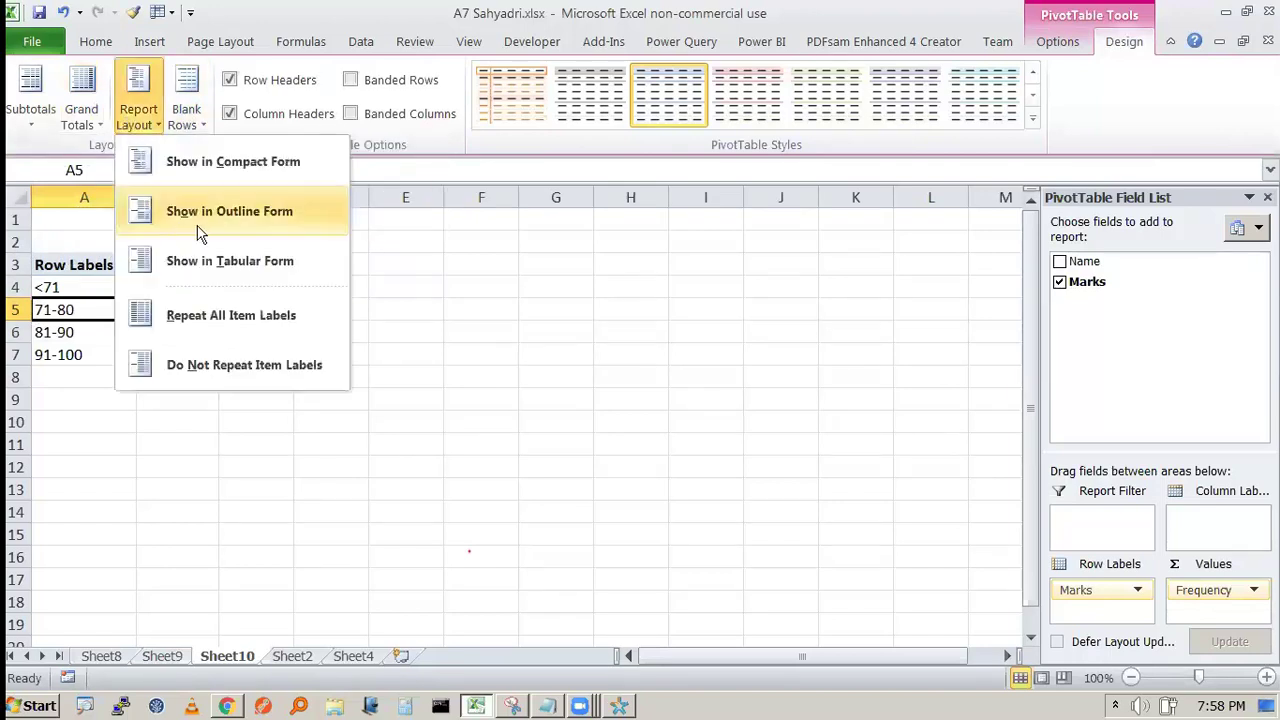
click(224, 165)
click(138, 110)
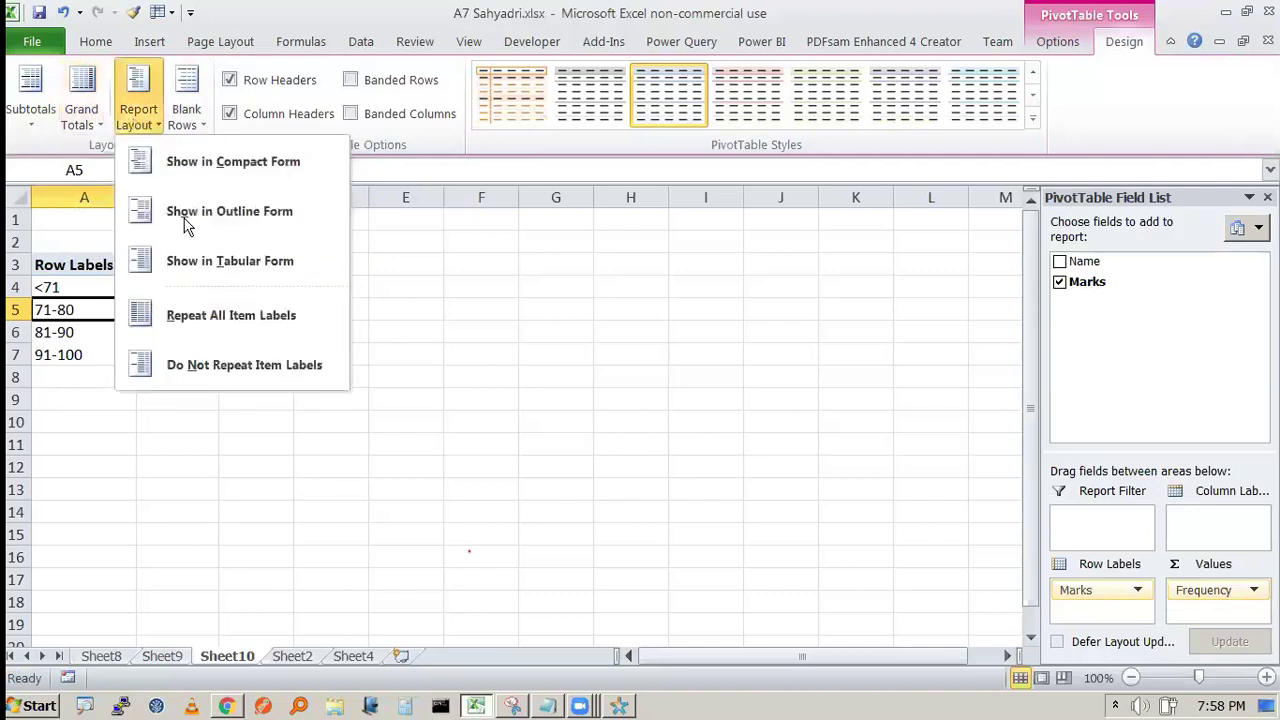
click(186, 214)
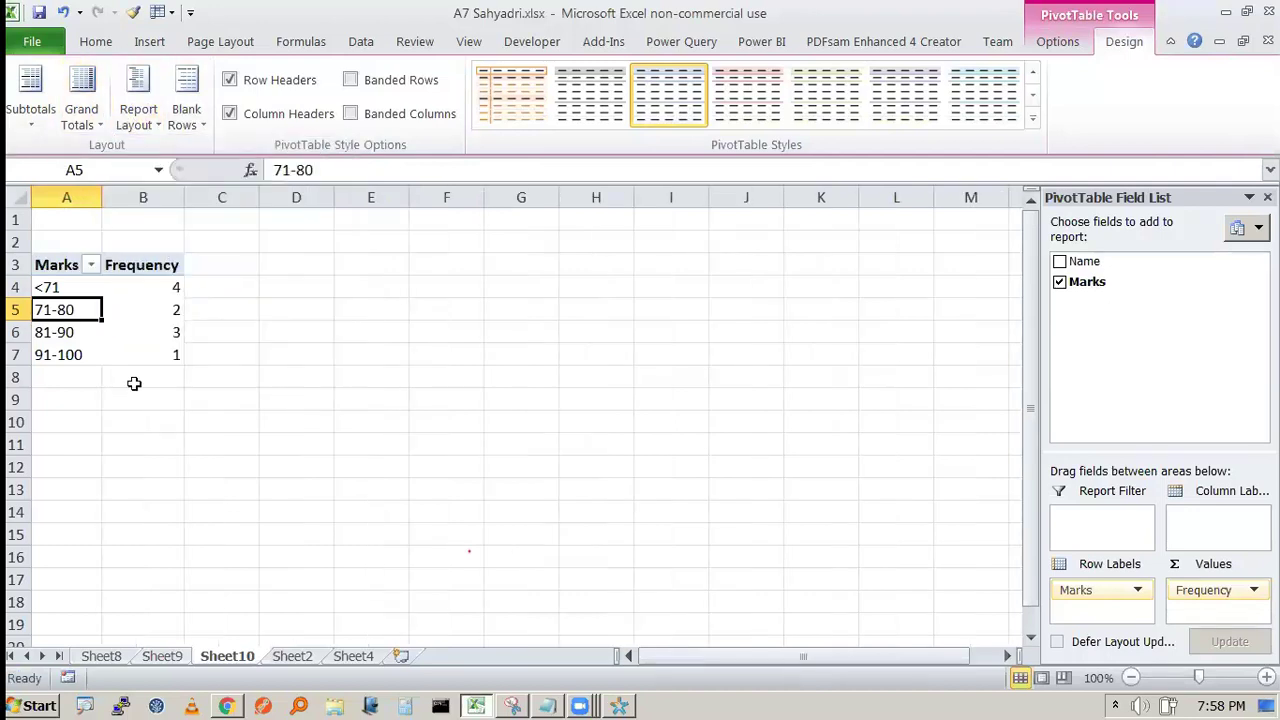
- Show the PivotTable report layout in Tabular Form
click(150, 127)
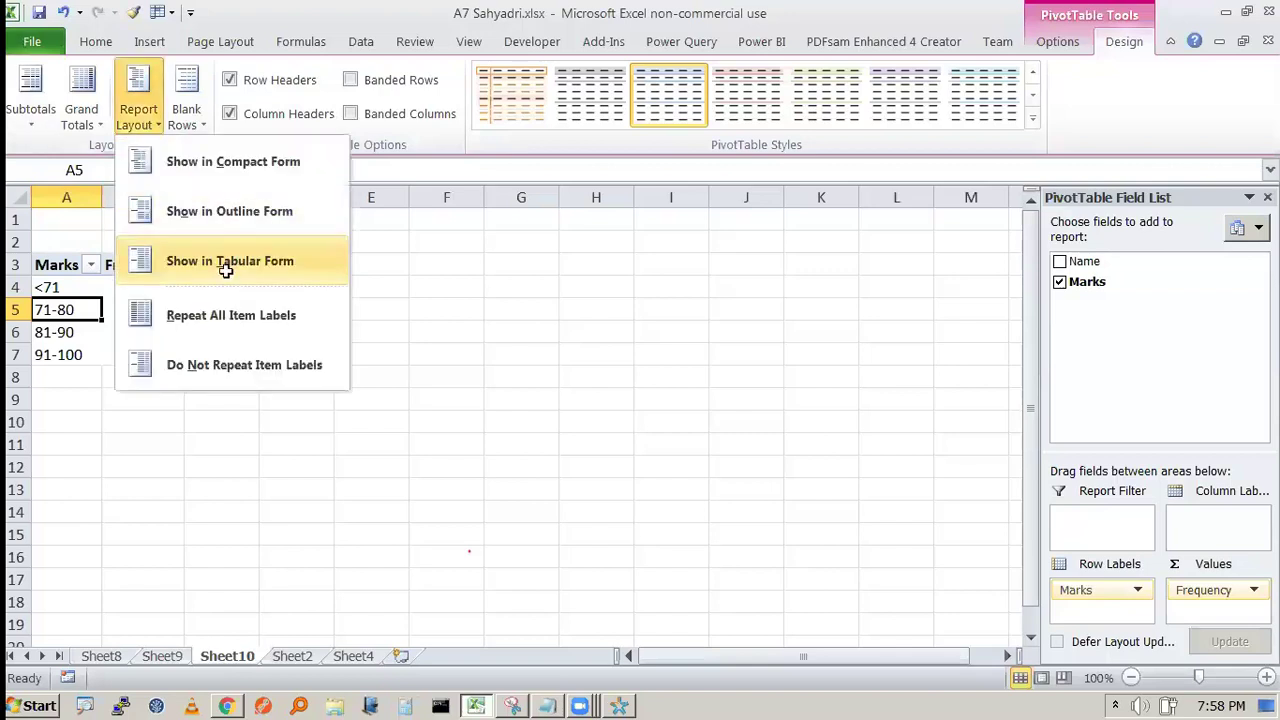
click(226, 270)
click(150, 118)
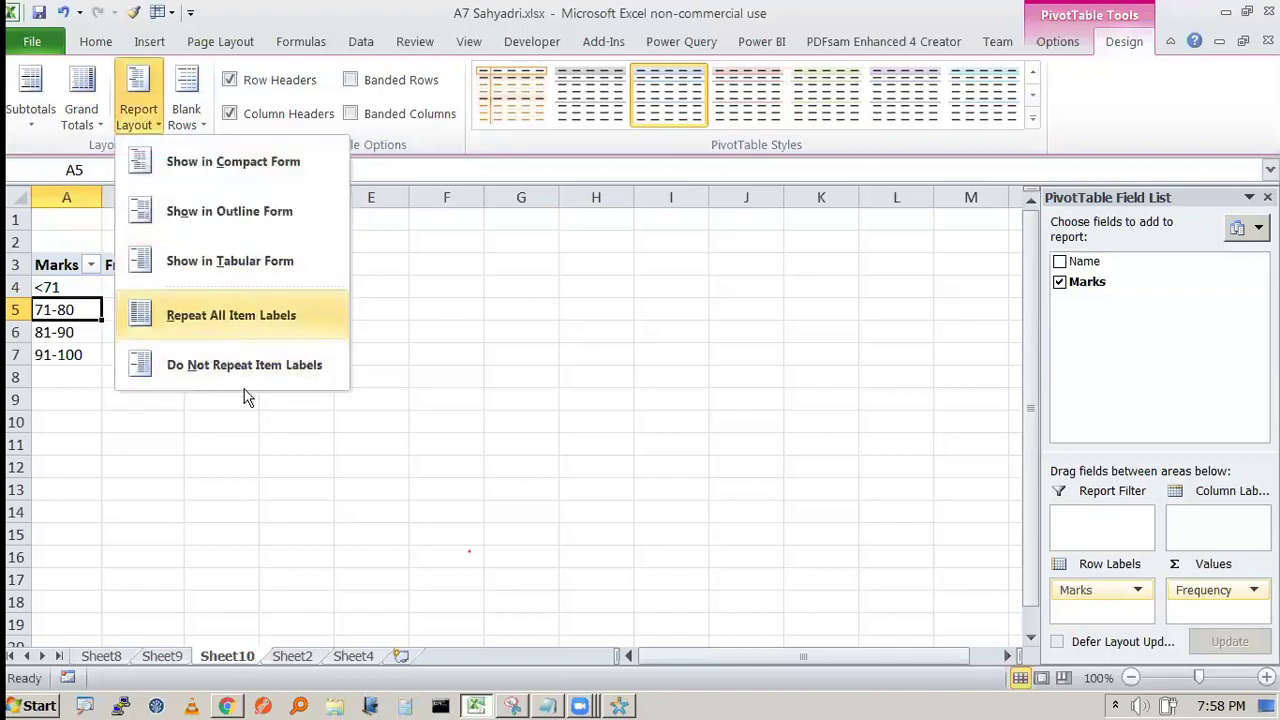
click(426, 262)
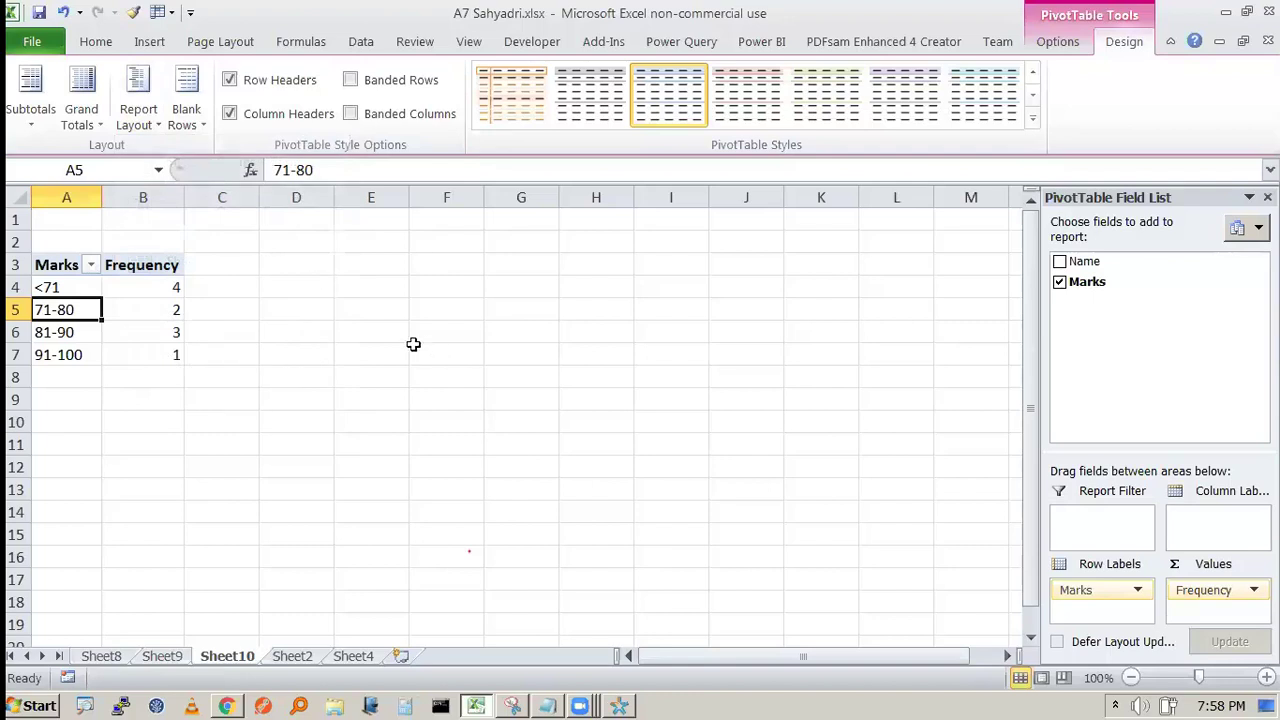
- Try banded rows and banded columns on the PivotTable, and turn both off again
click(350, 80)
click(282, 445)
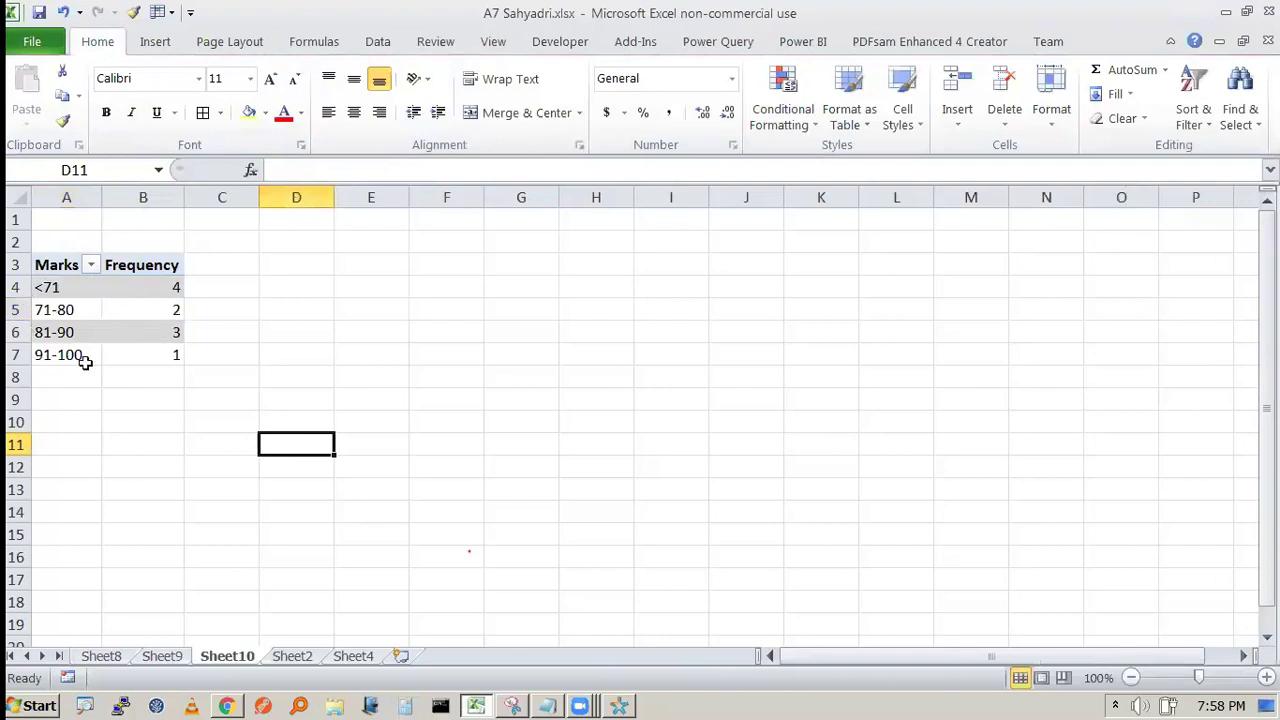
click(92, 309)
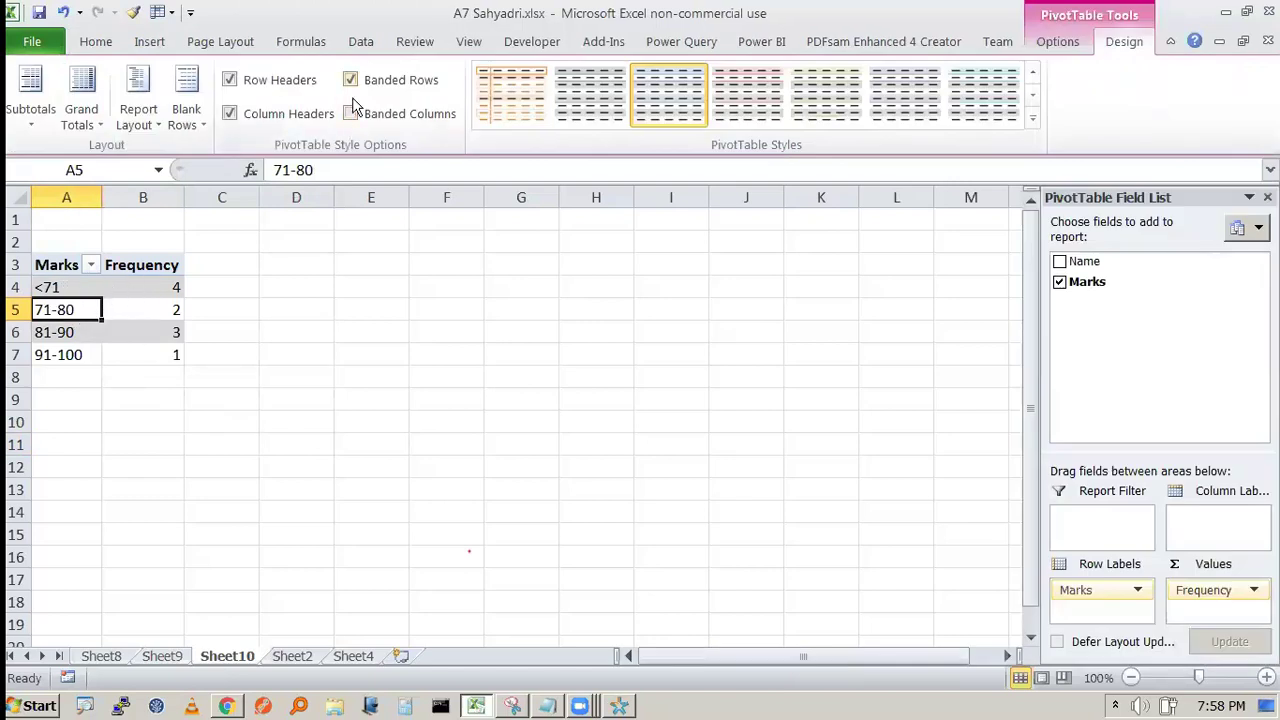
click(331, 354)
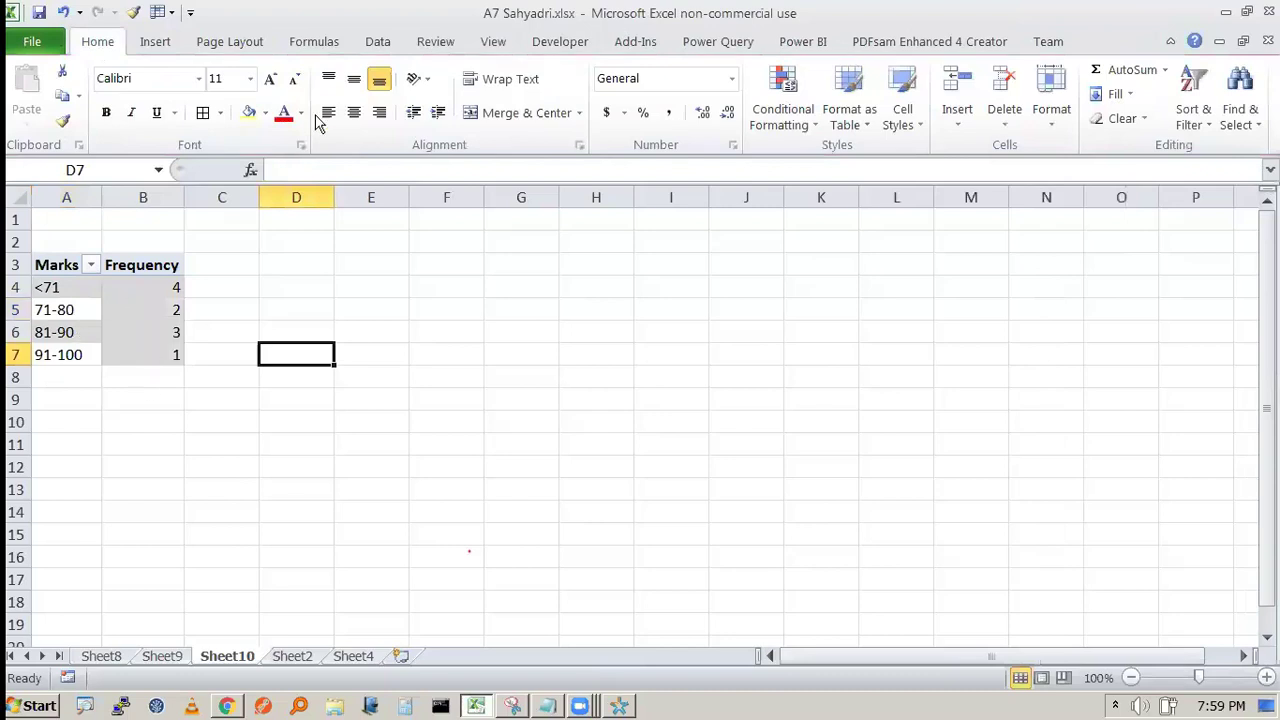
click(142, 264)
click(142, 305)
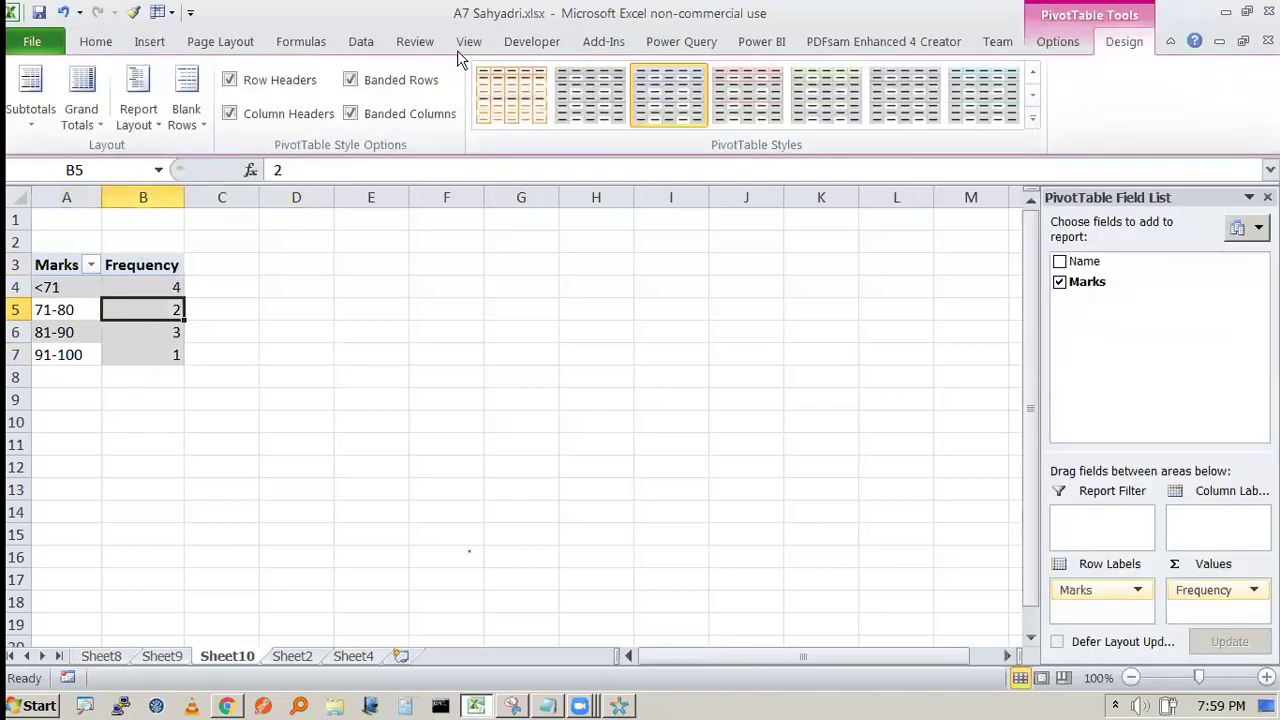
click(372, 82)
click(366, 114)
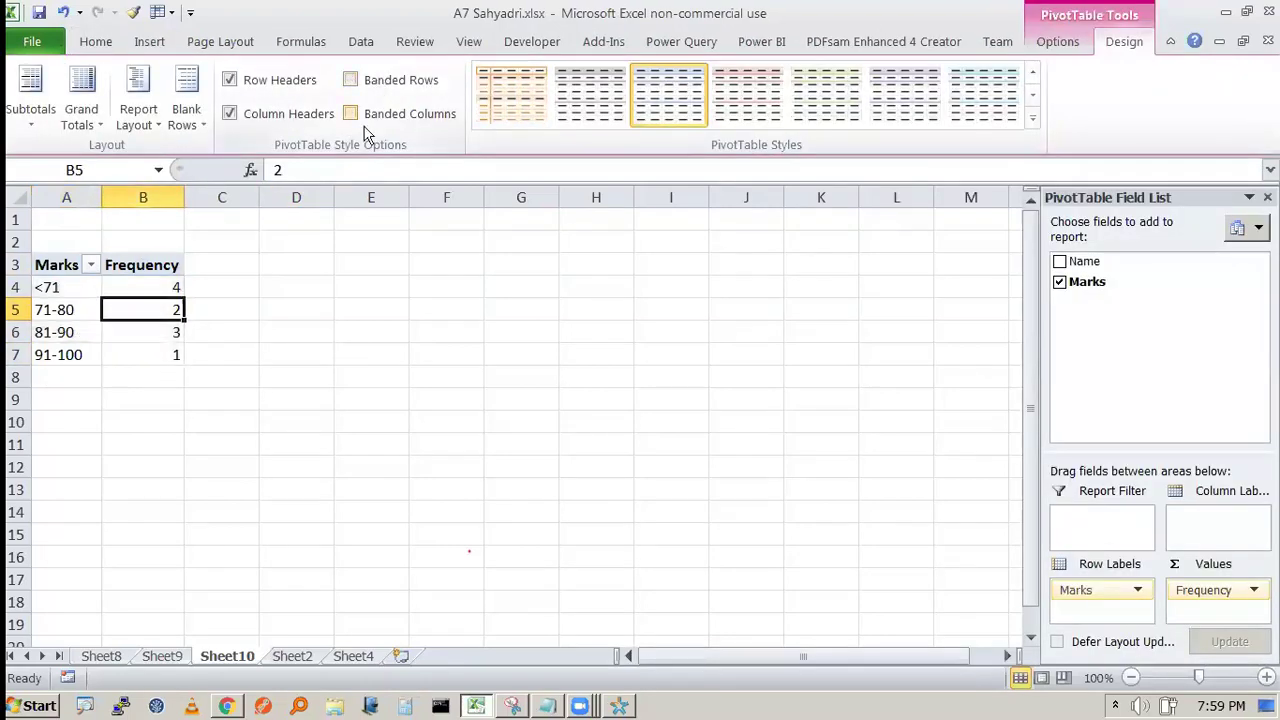
- Try the PivotTable without column header and row header styling, and turn both options back on
click(272, 118)
click(290, 90)
click(246, 86)
click(246, 114)
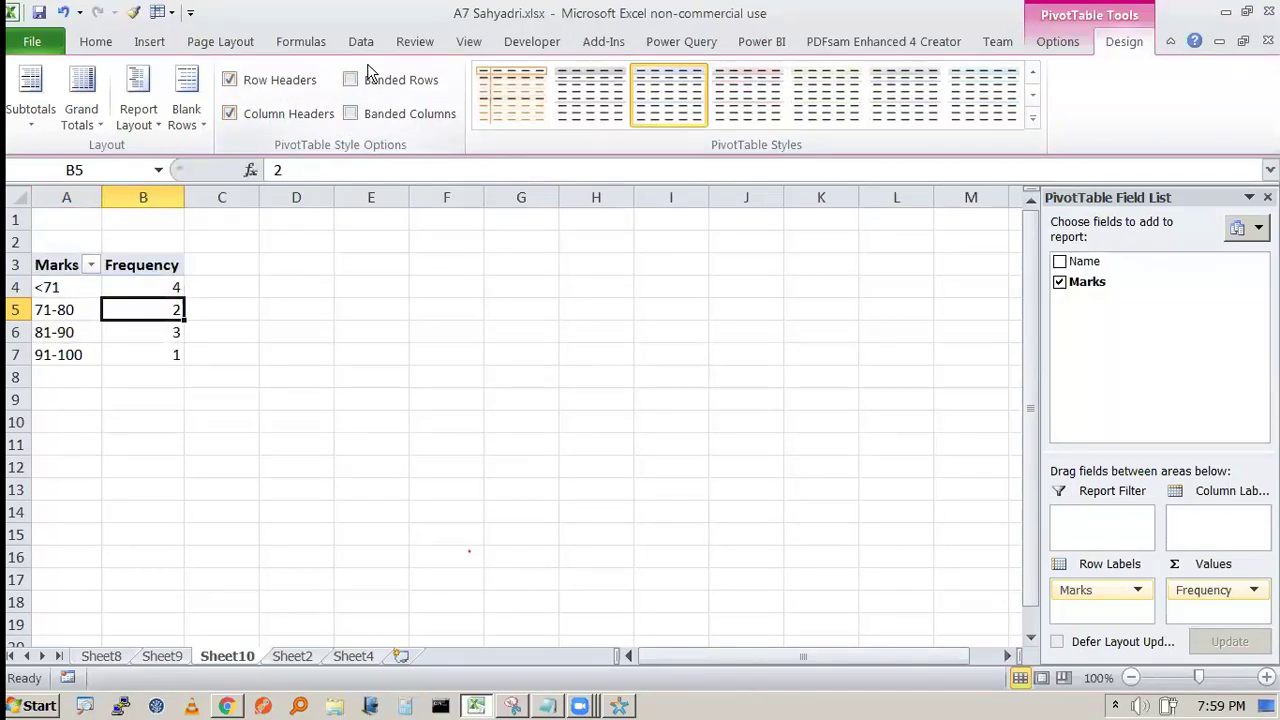
- Turn on banded rows for the PivotTable, leave banded columns off, and deselect the table
click(360, 80)
click(352, 114)
click(390, 114)
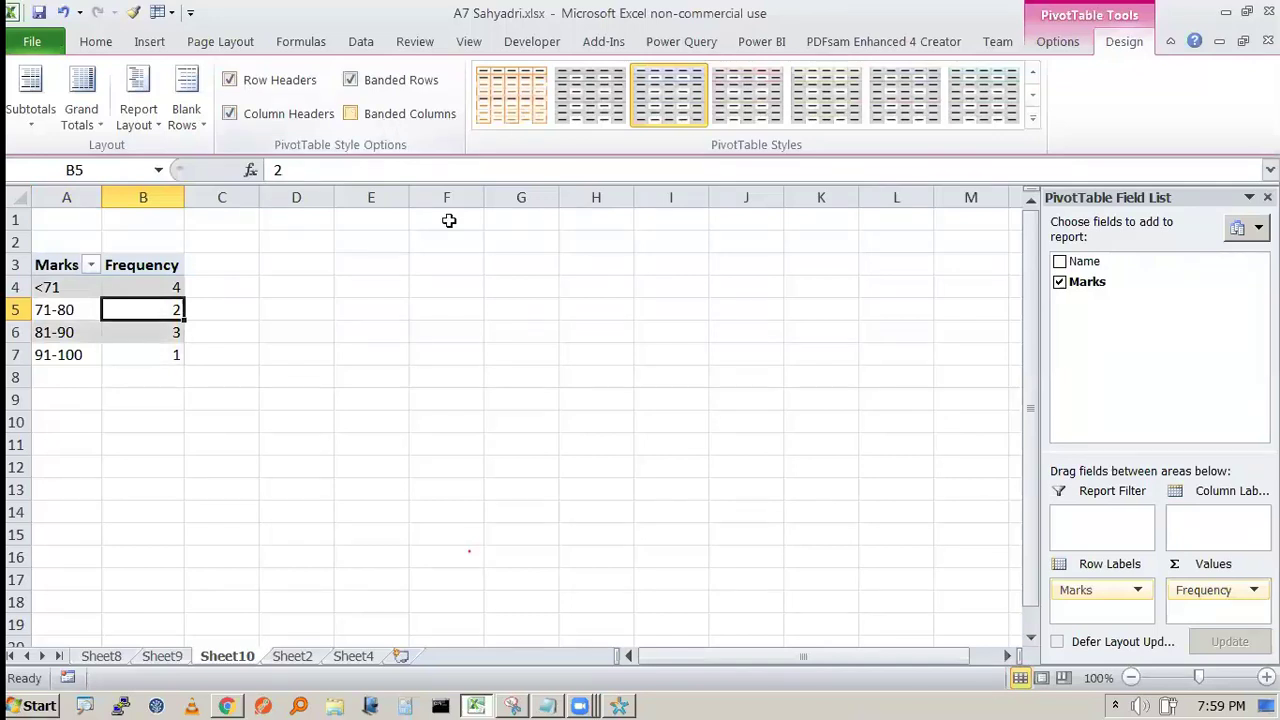
click(604, 364)
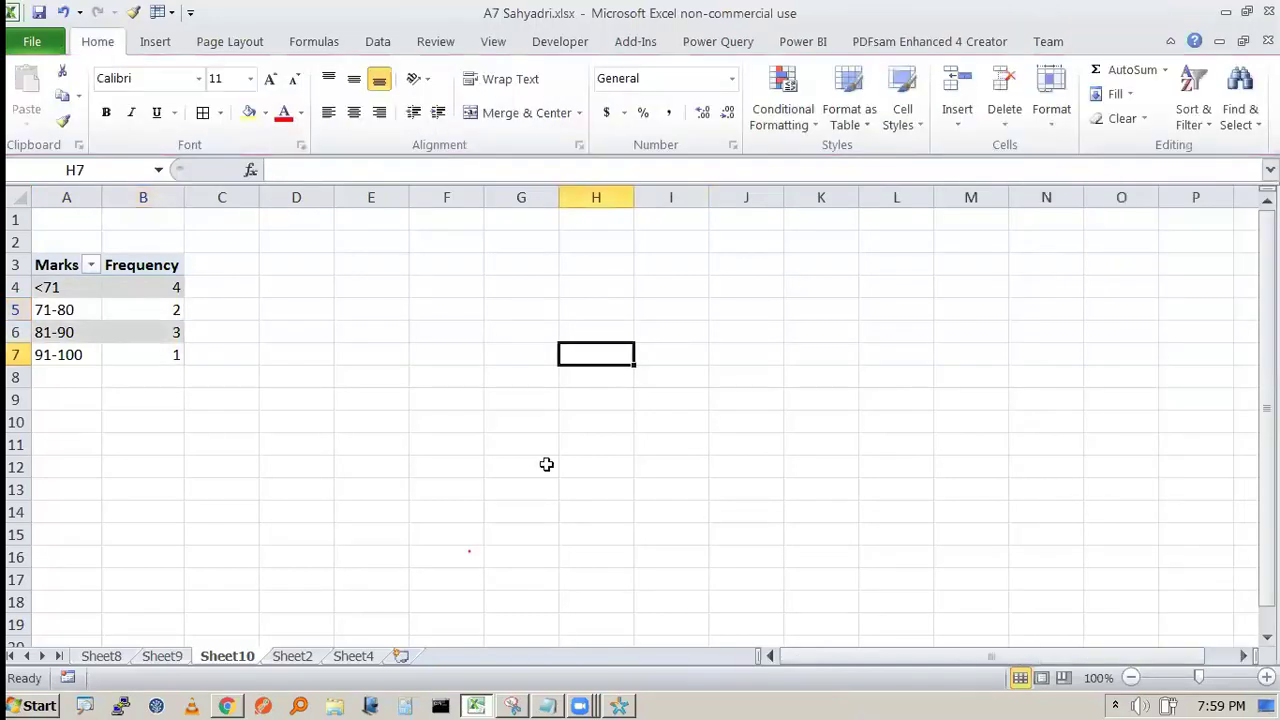